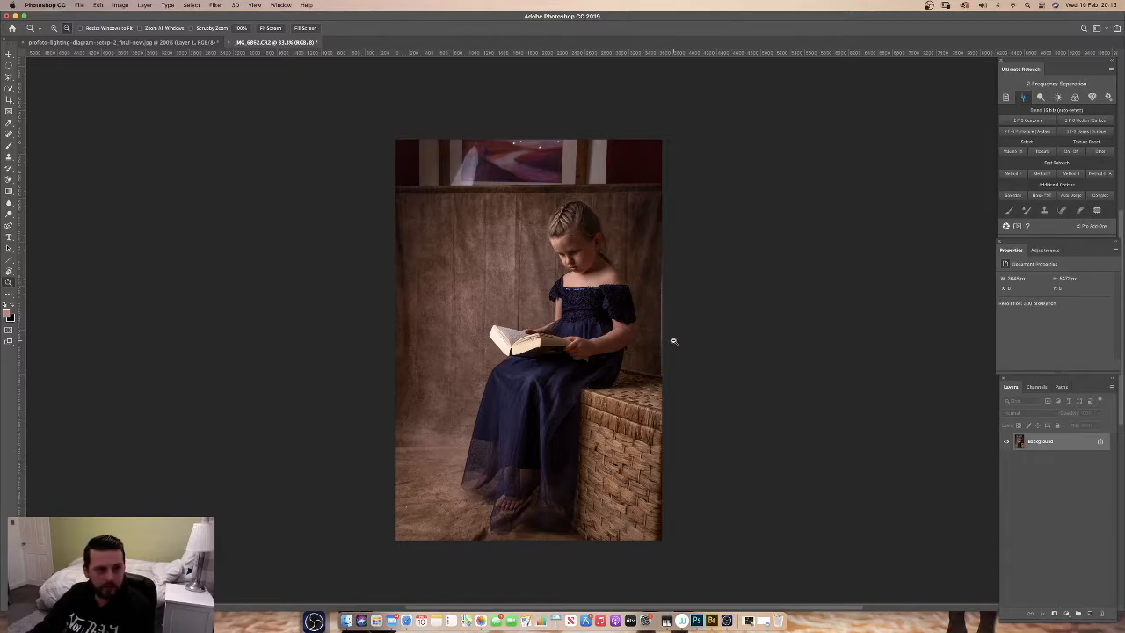
# Unlock the background layer and patch the red wall in the photo's upper-left corner with backdrop texture using the Patch tool
pyautogui.click(1101, 443)
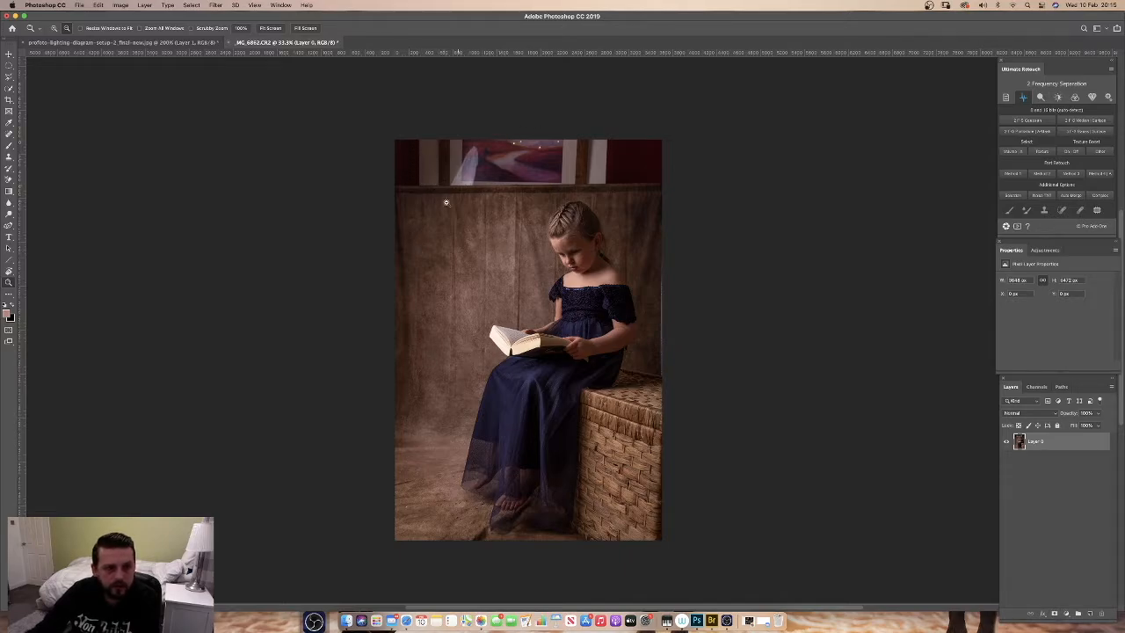
pyautogui.rightClick(9, 134)
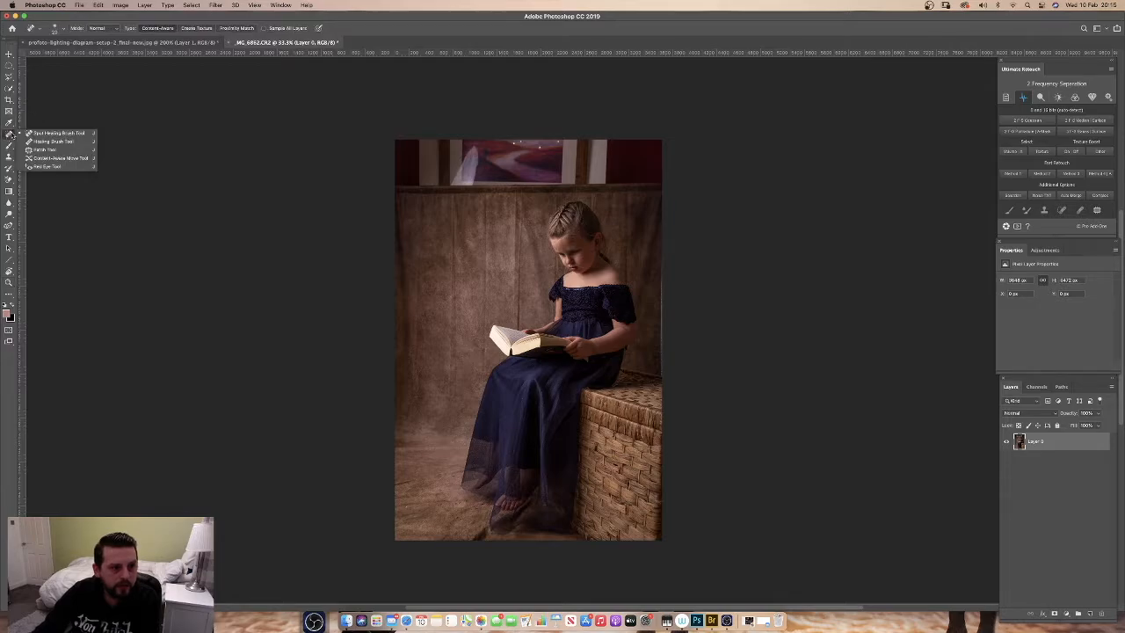
pyautogui.click(57, 155)
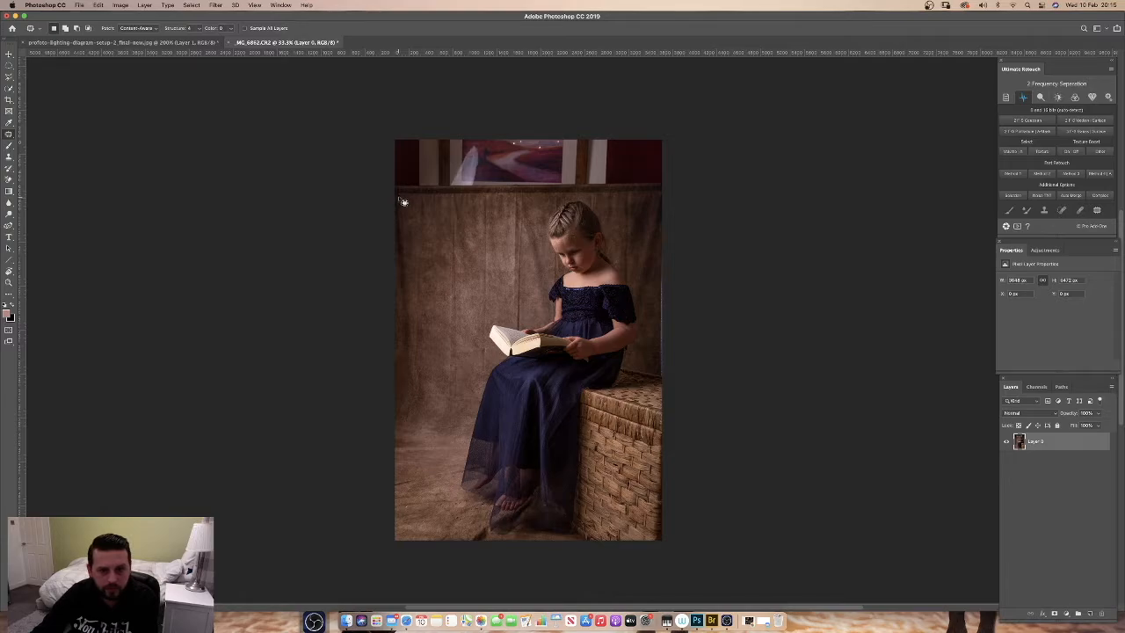
pyautogui.moveTo(404, 200)
pyautogui.mouseDown()
pyautogui.moveTo(391, 136)
pyautogui.moveTo(428, 138)
pyautogui.moveTo(427, 195)
pyautogui.moveTo(401, 200)
pyautogui.moveTo(402, 238)
pyautogui.mouseUp()
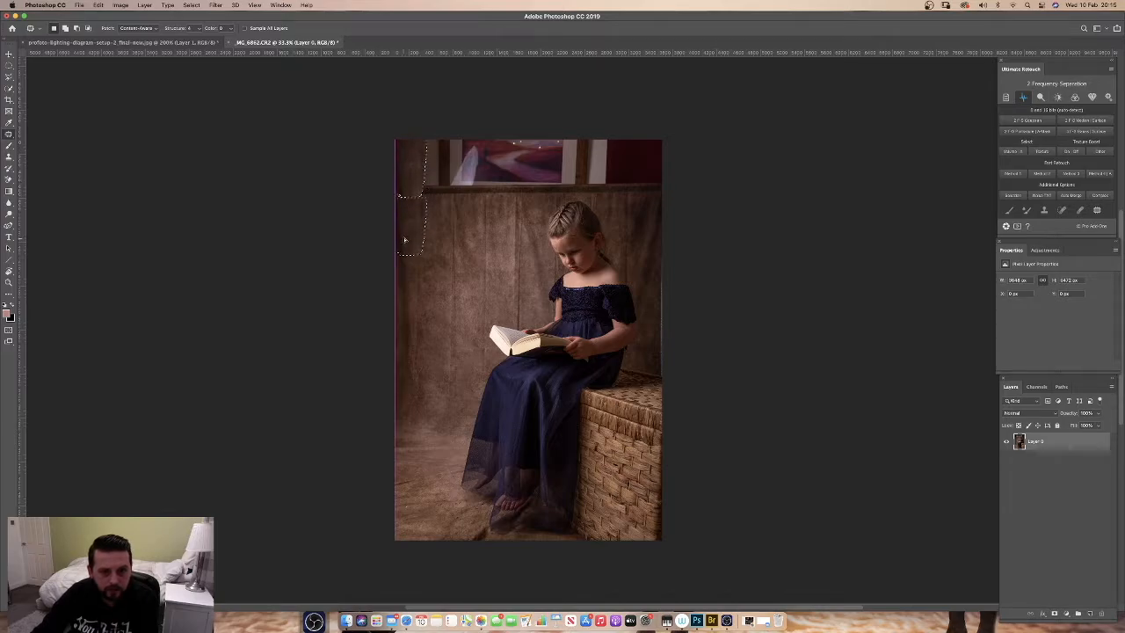
pyautogui.press('super+d')
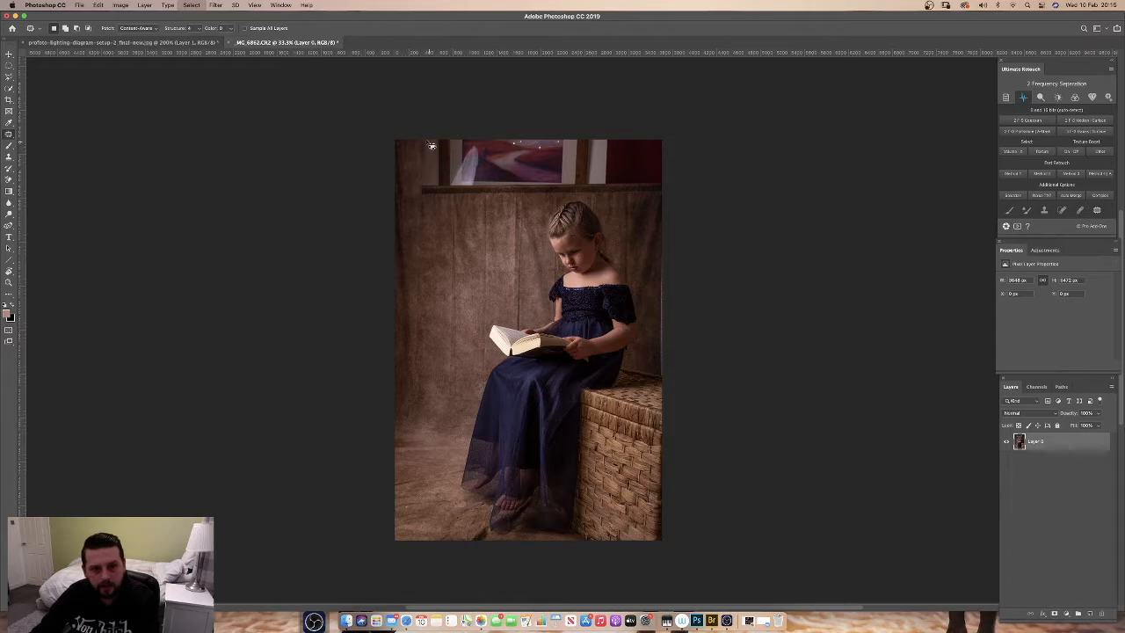
pyautogui.moveTo(428, 145)
pyautogui.mouseDown()
pyautogui.moveTo(448, 148)
pyautogui.moveTo(449, 181)
pyautogui.moveTo(435, 207)
pyautogui.moveTo(418, 171)
pyautogui.moveTo(427, 145)
pyautogui.moveTo(431, 242)
pyautogui.moveTo(428, 228)
pyautogui.mouseUp()
pyautogui.press('super+d')
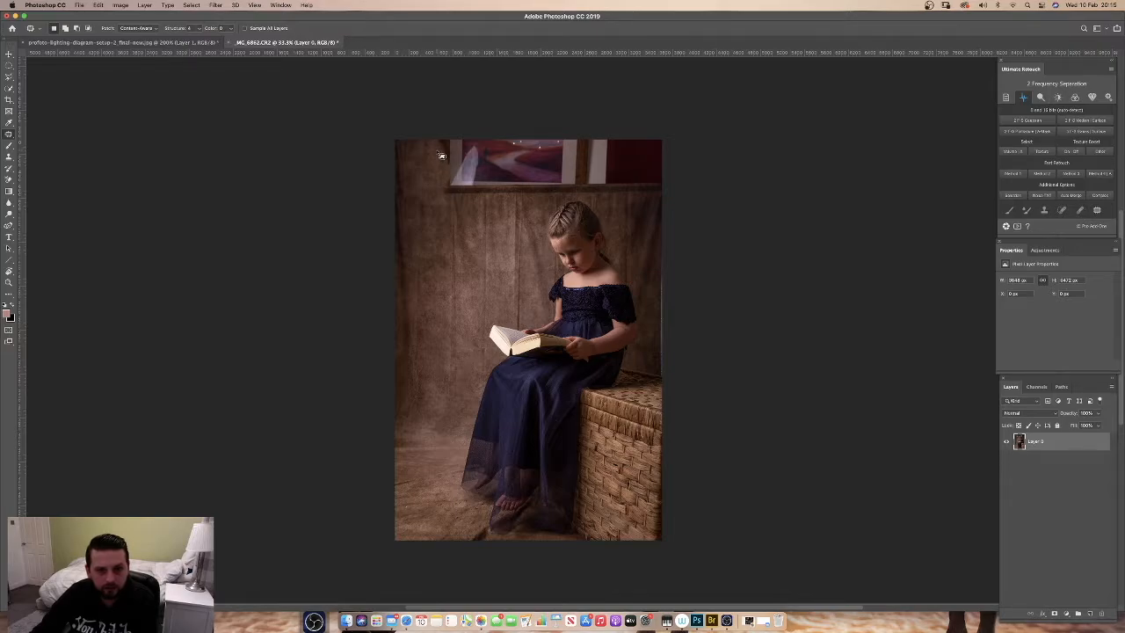
# Patch the left and middle parts of the framed picture above the backdrop with clean backdrop texture
pyautogui.moveTo(440, 154)
pyautogui.mouseDown()
pyautogui.moveTo(481, 142)
pyautogui.moveTo(442, 202)
pyautogui.moveTo(466, 212)
pyautogui.moveTo(451, 246)
pyautogui.moveTo(440, 235)
pyautogui.moveTo(460, 197)
pyautogui.mouseUp()
pyautogui.press('super+d')
pyautogui.moveTo(483, 174)
pyautogui.mouseDown()
pyautogui.moveTo(443, 183)
pyautogui.moveTo(492, 203)
pyautogui.moveTo(475, 186)
pyautogui.mouseUp()
pyautogui.press('super+d')
pyautogui.press('super+d')
pyautogui.moveTo(538, 159); pyautogui.dragTo(506, 174)
pyautogui.press('super+d')
# Patch the remaining frame pieces and red wall in the photo's upper-right corner with backdrop texture
pyautogui.moveTo(584, 151); pyautogui.dragTo(583, 175)
pyautogui.moveTo(608, 170); pyautogui.dragTo(570, 174)
pyautogui.press('super+d')
pyautogui.moveTo(627, 150)
pyautogui.mouseDown()
pyautogui.moveTo(623, 199)
pyautogui.moveTo(627, 151)
pyautogui.mouseUp()
pyautogui.moveTo(649, 167); pyautogui.dragTo(611, 169)
pyautogui.press('super+d')
# Patch the backdrop's edge along the right side of the photo, from the girl's head height down to the basket
pyautogui.moveTo(665, 238)
pyautogui.mouseDown()
pyautogui.moveTo(656, 363)
pyautogui.moveTo(665, 246)
pyautogui.moveTo(645, 283)
pyautogui.mouseUp()
pyautogui.press('super+d')
pyautogui.moveTo(660, 324); pyautogui.dragTo(660, 369)
pyautogui.press('super+d')
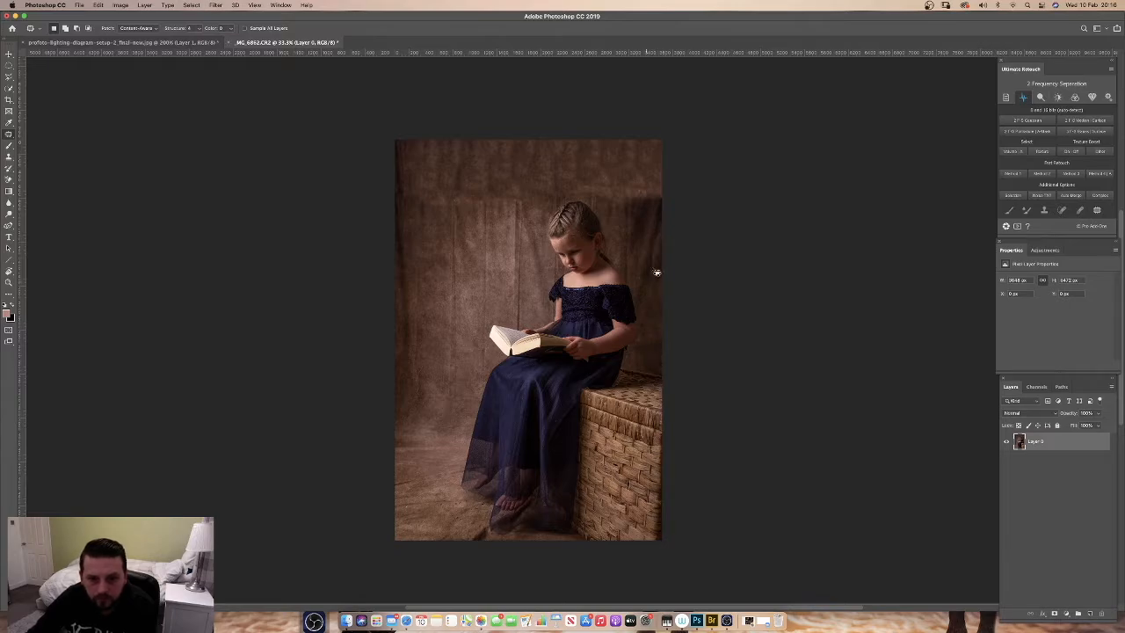
# Heal the vertical creases in the backdrop left of the girl with the Spot Healing Brush
pyautogui.rightClick(9, 135)
pyautogui.click(48, 136)
pyautogui.moveTo(453, 203); pyautogui.dragTo(450, 370)
pyautogui.moveTo(485, 204); pyautogui.dragTo(483, 322)
pyautogui.moveTo(516, 202); pyautogui.dragTo(517, 325)
pyautogui.moveTo(520, 262); pyautogui.dragTo(521, 307)
pyautogui.moveTo(516, 238); pyautogui.dragTo(516, 263)
pyautogui.click(554, 204)
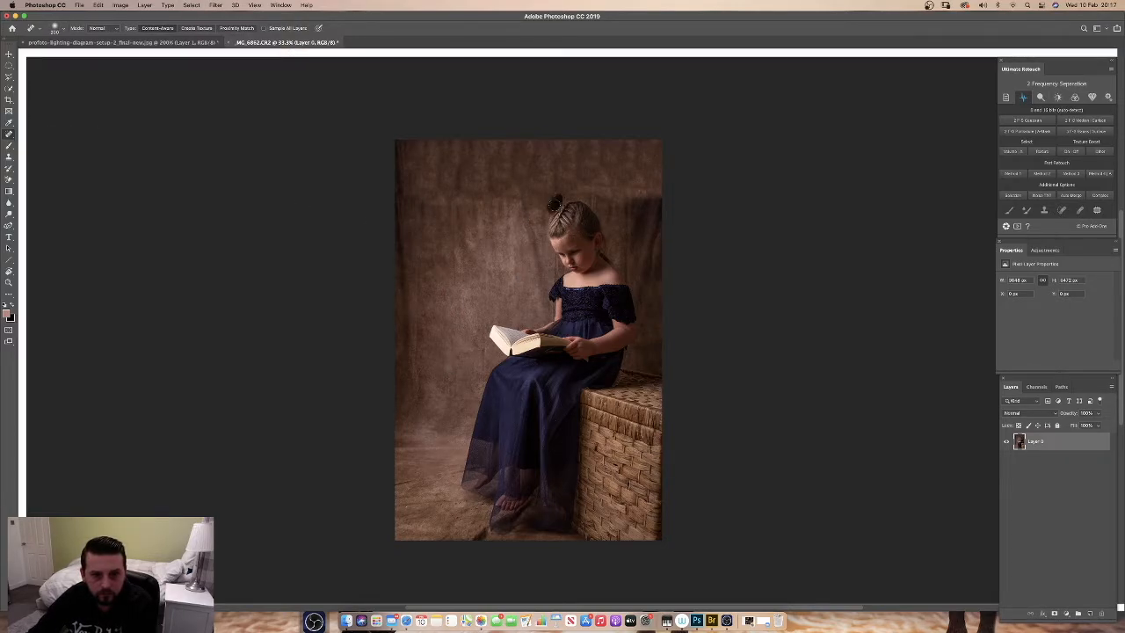
# Heal the remaining backdrop creases at the left and the dark folds behind and right of the girl's head
pyautogui.moveTo(425, 309); pyautogui.dragTo(417, 404)
pyautogui.moveTo(485, 350); pyautogui.dragTo(485, 366)
pyautogui.click(591, 193)
pyautogui.moveTo(628, 199); pyautogui.dragTo(627, 273)
pyautogui.moveTo(609, 222); pyautogui.dragTo(611, 211)
pyautogui.moveTo(514, 252); pyautogui.dragTo(514, 277)
pyautogui.moveTo(655, 226); pyautogui.dragTo(654, 284)
pyautogui.moveTo(647, 205); pyautogui.dragTo(630, 222)
# Heal the marks and creases on the floor left of the dress and below its hem
pyautogui.click(477, 531)
pyautogui.click(406, 505)
pyautogui.moveTo(399, 486); pyautogui.dragTo(425, 473)
pyautogui.moveTo(399, 449)
pyautogui.mouseDown()
pyautogui.moveTo(449, 450)
pyautogui.moveTo(449, 471)
pyautogui.moveTo(426, 502)
pyautogui.moveTo(401, 501)
pyautogui.moveTo(482, 533)
pyautogui.moveTo(445, 535)
pyautogui.moveTo(404, 500)
pyautogui.mouseUp()
pyautogui.click(438, 479)
pyautogui.moveTo(424, 491); pyautogui.dragTo(436, 492)
pyautogui.click(474, 527)
# Heal the leftover backdrop marks beside the girl's face, along the left side and behind her head
pyautogui.moveTo(553, 280); pyautogui.dragTo(552, 262)
pyautogui.moveTo(527, 216); pyautogui.dragTo(538, 290)
pyautogui.moveTo(418, 326); pyautogui.dragTo(418, 375)
pyautogui.moveTo(628, 206); pyautogui.dragTo(655, 254)
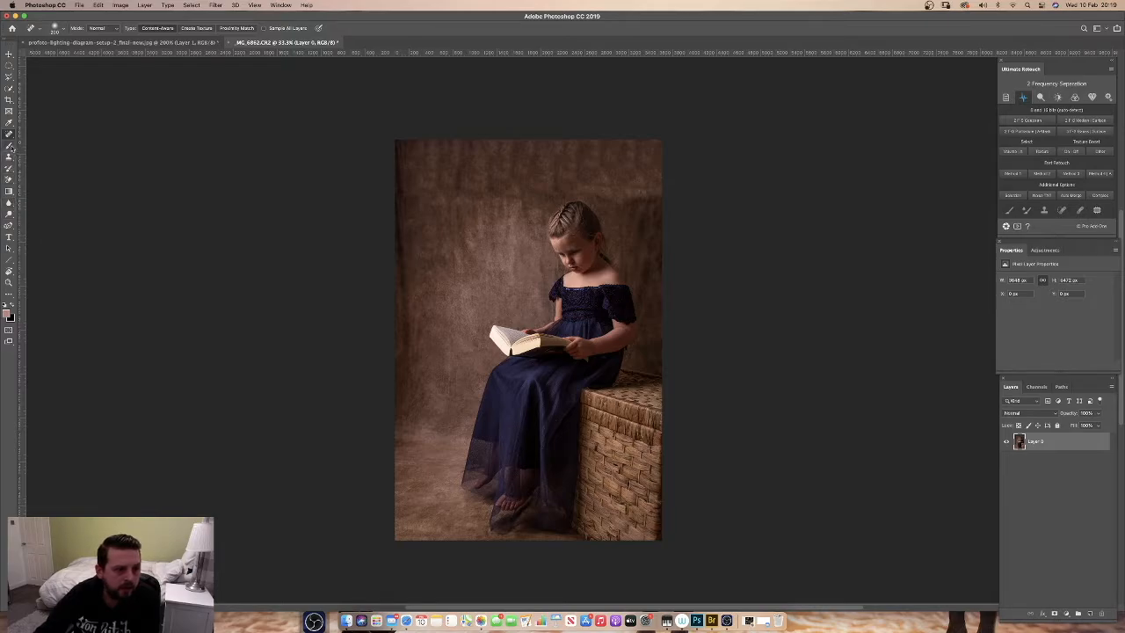
# Blend the patched upper backdrop with a large Mixer Brush, using default colours with white as the foreground
pyautogui.click(9, 147)
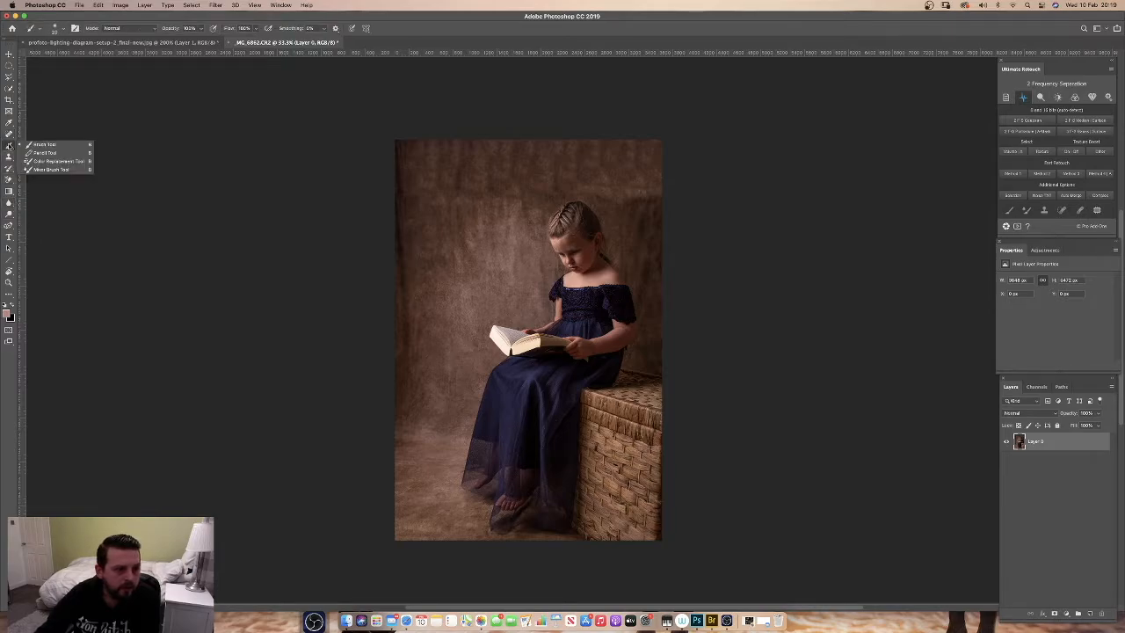
pyautogui.click(50, 168)
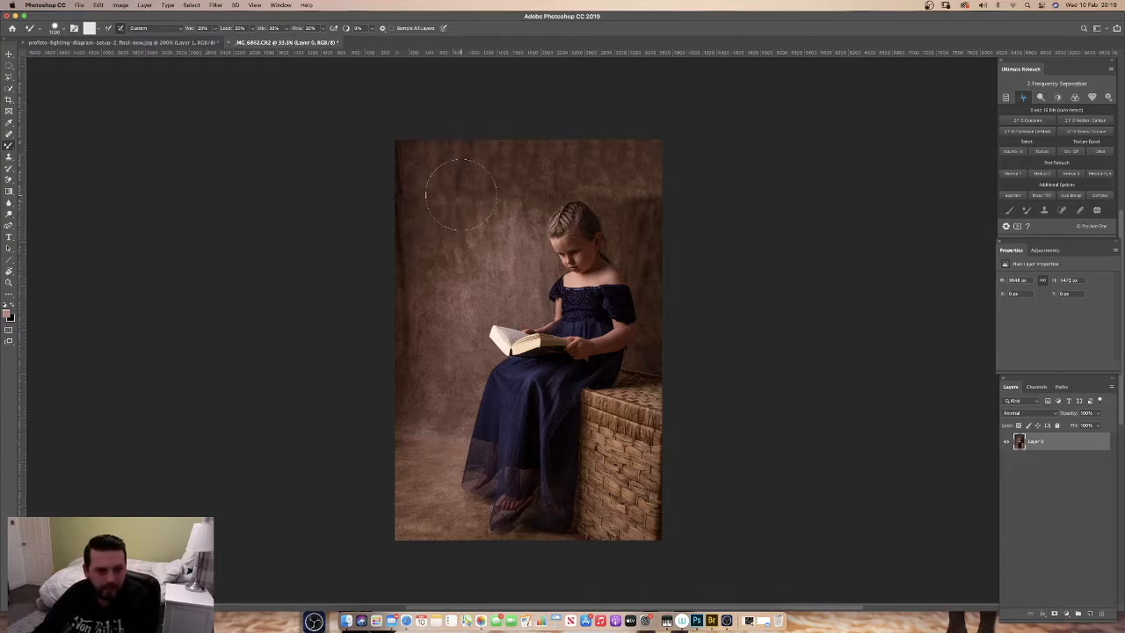
pyautogui.press('d')
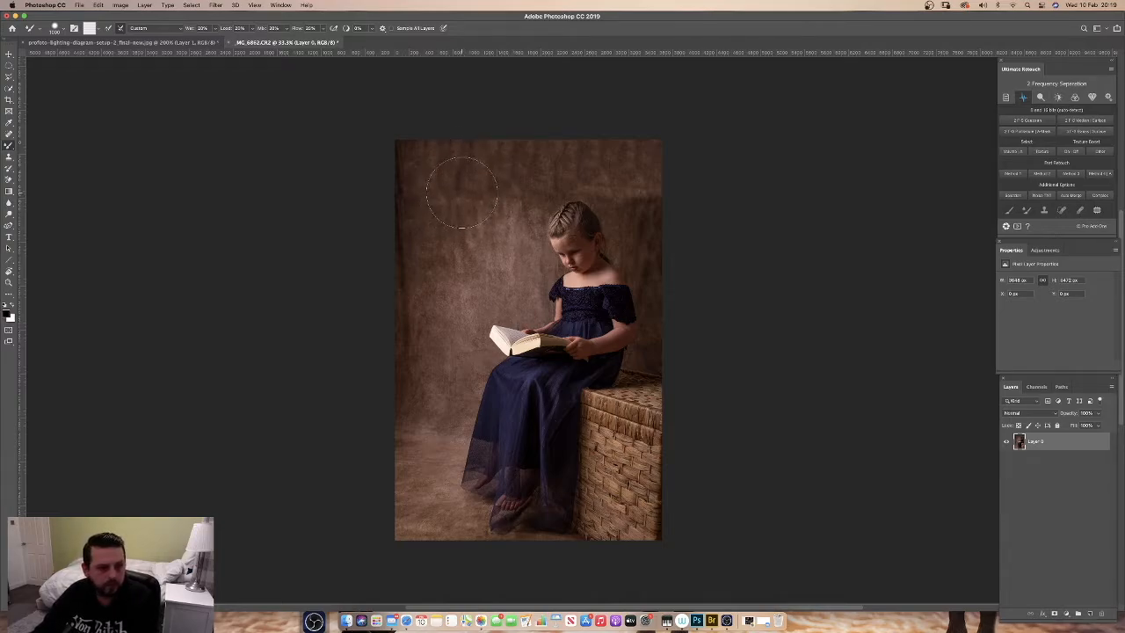
pyautogui.press('x')
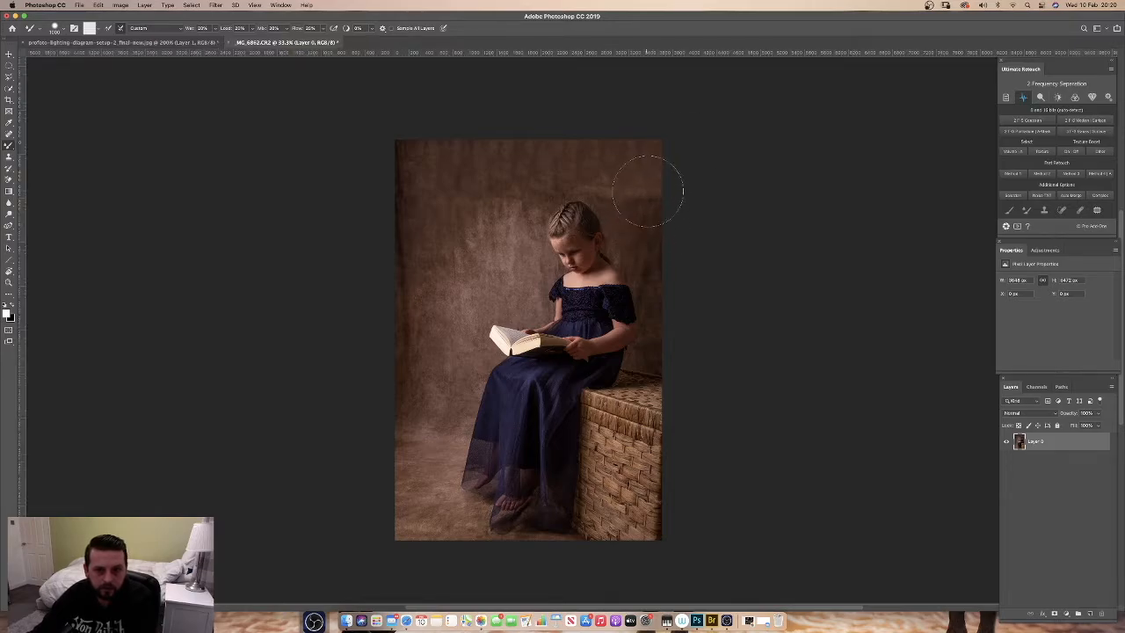
# Blend the backdrop close to the girl's head with a smaller Mixer Brush, ending at about 400 px
pyautogui.press('[')
pyautogui.press('[')
pyautogui.press('[')
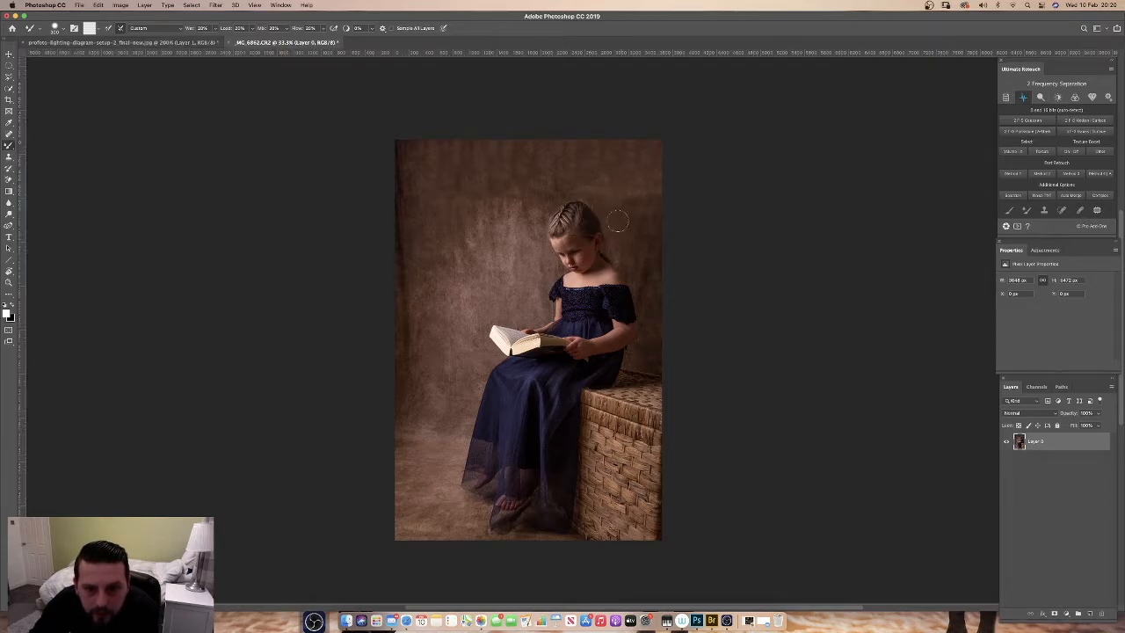
pyautogui.press(']')
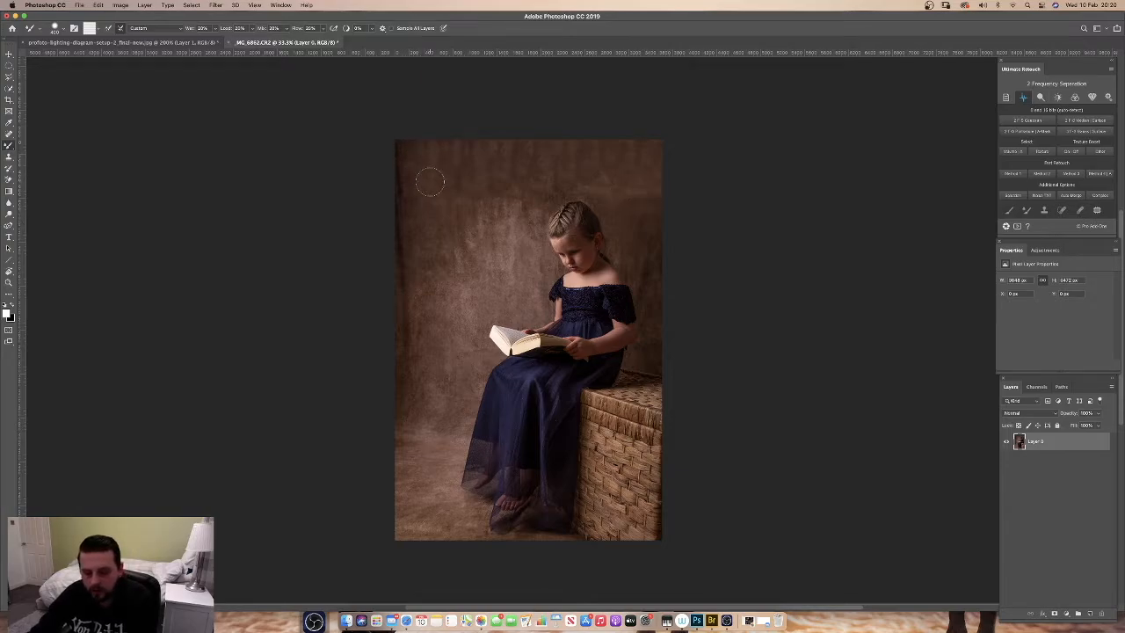
# Crop the photo tighter at its original ratio, trimming the top and both sides around the girl
pyautogui.press('c')
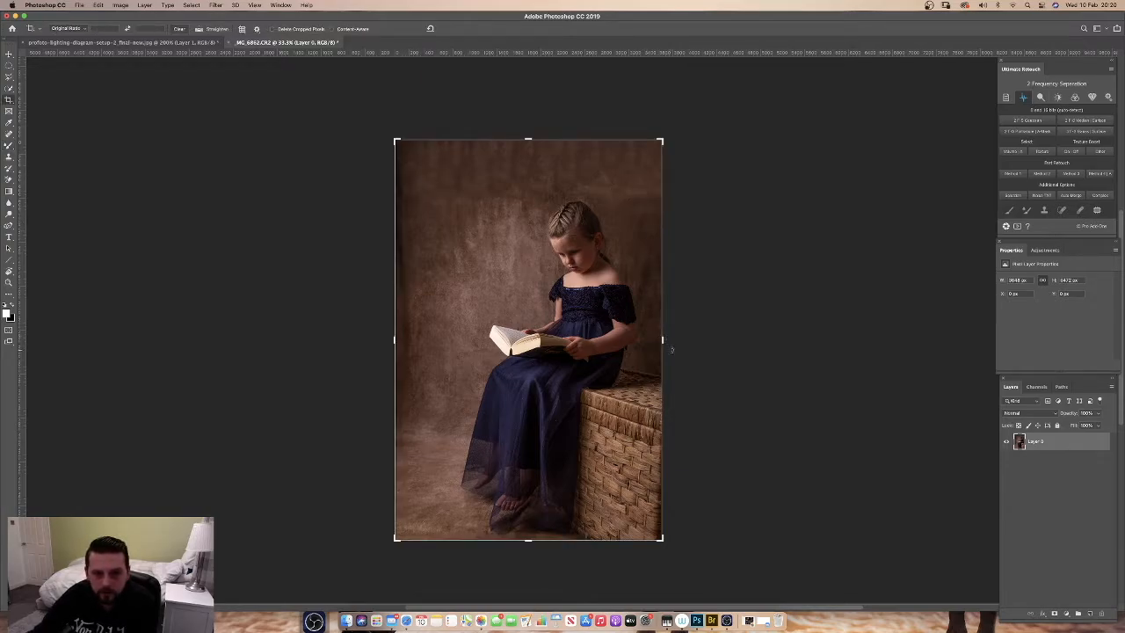
pyautogui.moveTo(663, 340); pyautogui.dragTo(655, 340)
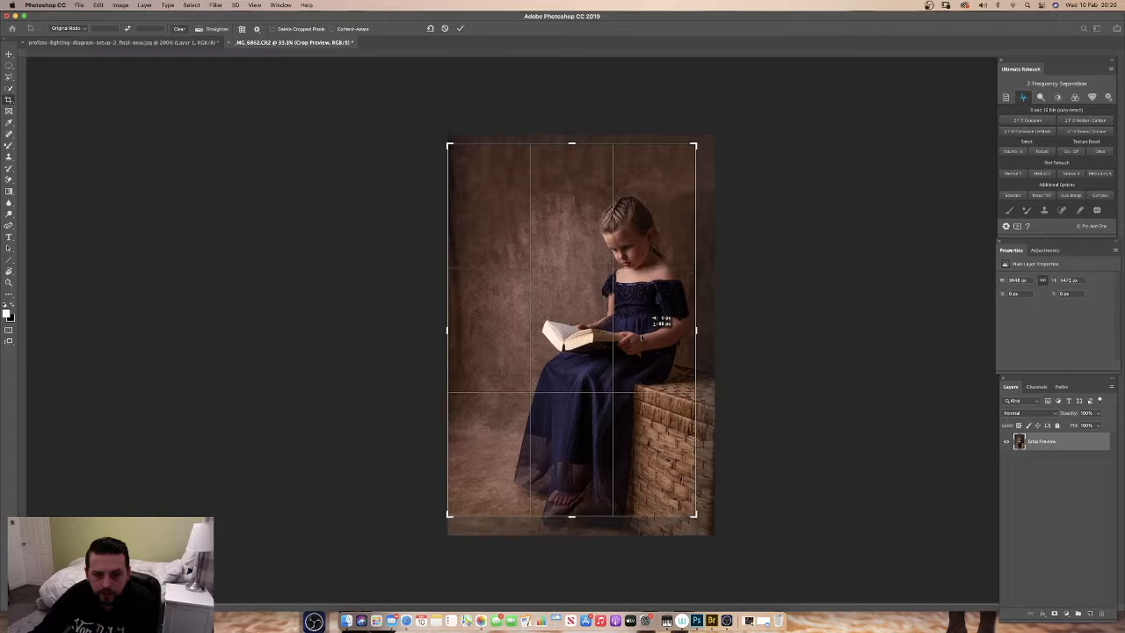
pyautogui.moveTo(643, 331)
pyautogui.mouseDown()
pyautogui.moveTo(642, 319)
pyautogui.moveTo(674, 315)
pyautogui.moveTo(655, 314)
pyautogui.mouseUp()
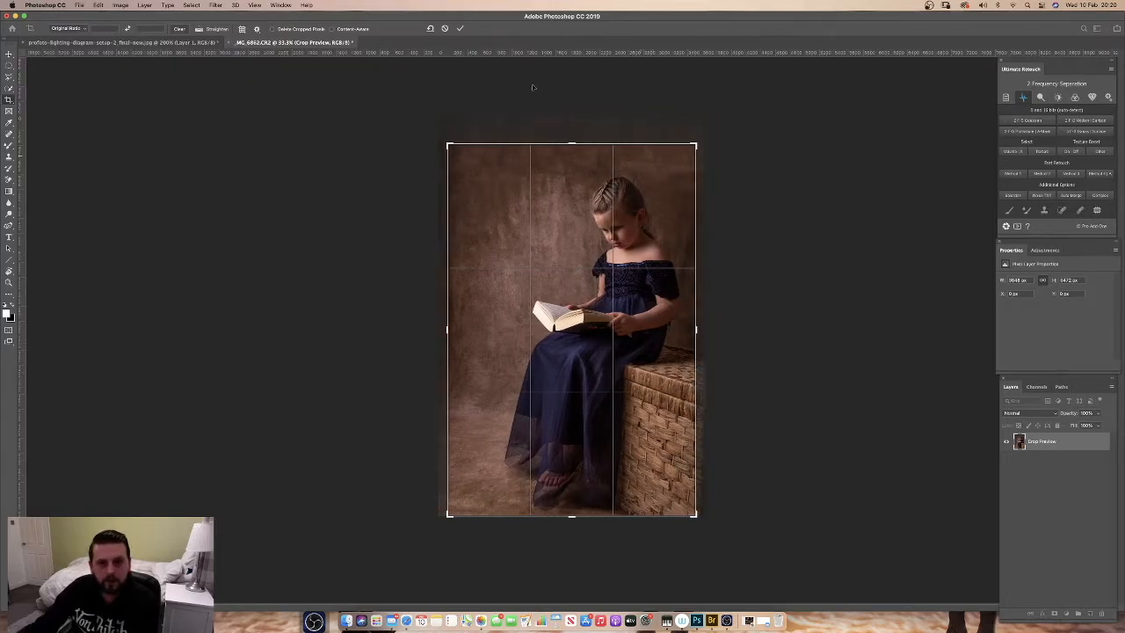
pyautogui.click(459, 28)
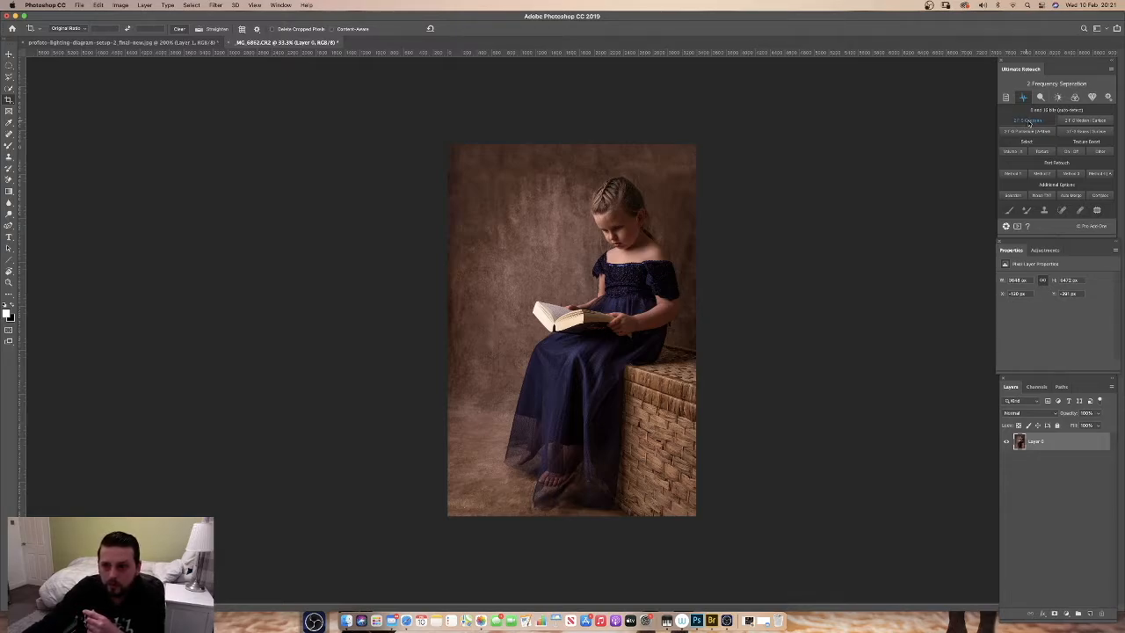
# Run the two-frequency Gaussian separation with a blur radius of 7.0 pixels
pyautogui.click(1029, 123)
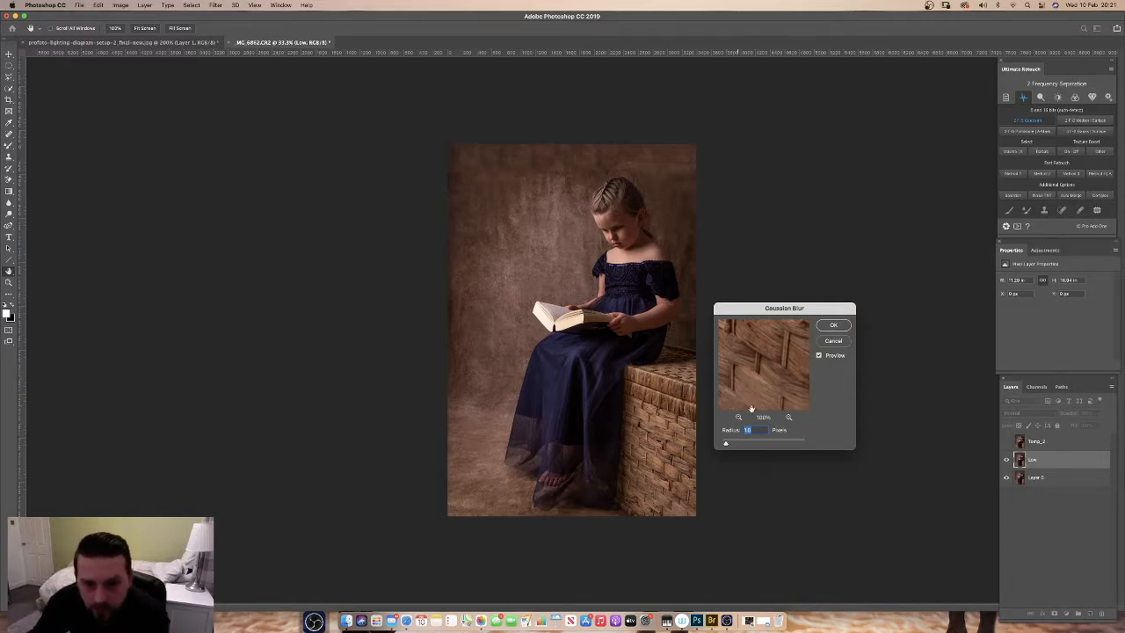
pyautogui.moveTo(726, 444); pyautogui.dragTo(746, 446)
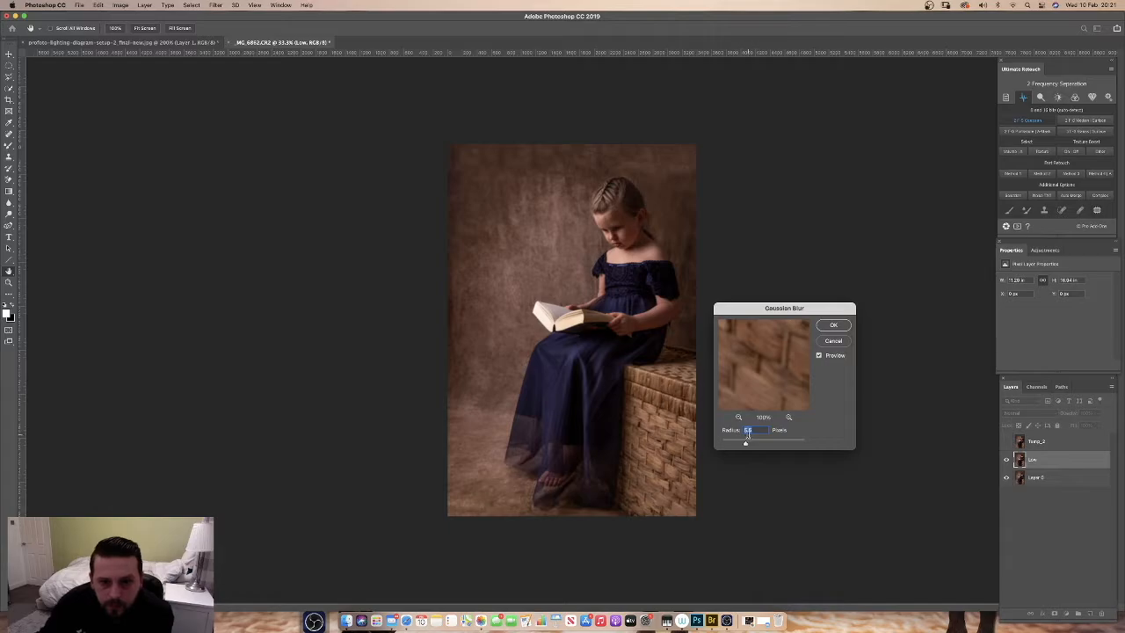
pyautogui.moveTo(745, 445); pyautogui.dragTo(747, 445)
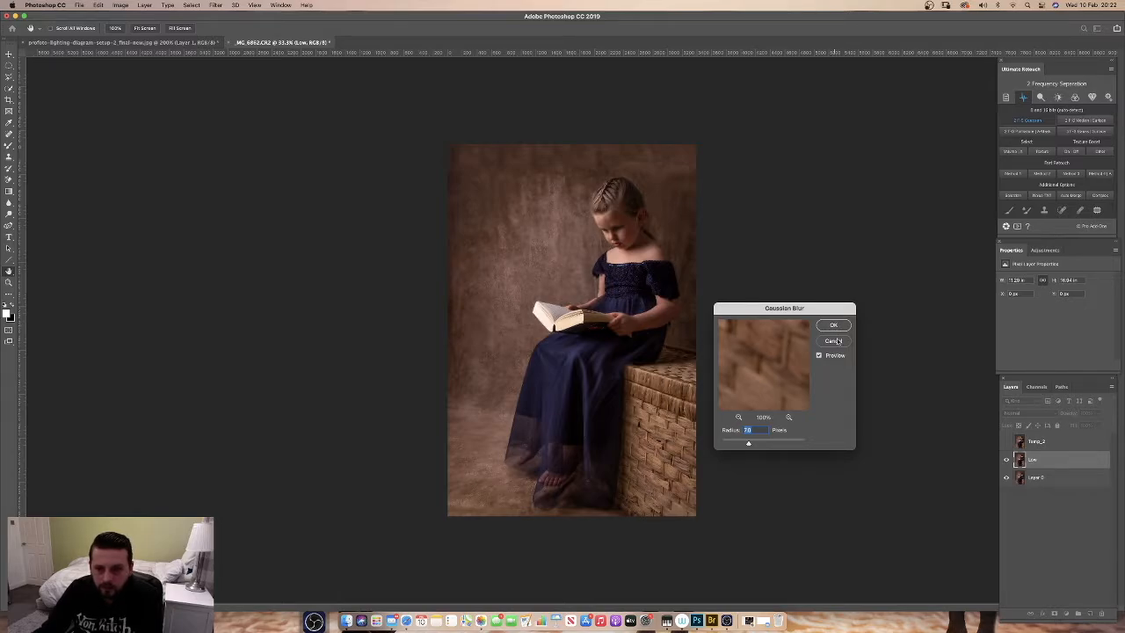
pyautogui.click(834, 327)
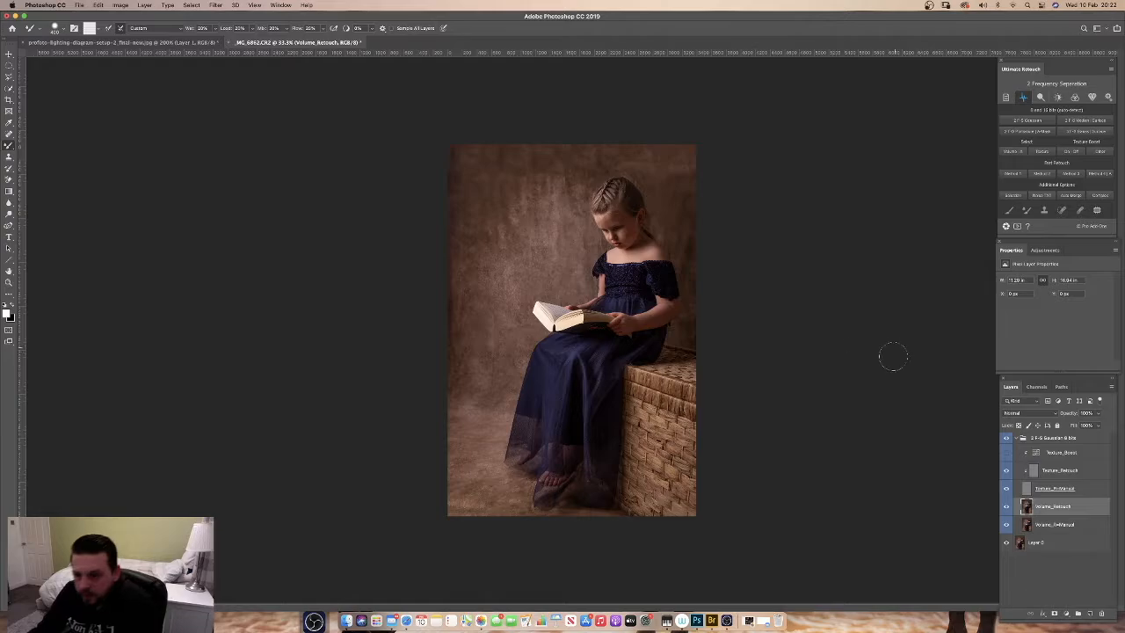
# Add an empty layer above Volume_Retouch, then isolate the texture layers with Texture_Boost shown
pyautogui.click(1090, 615)
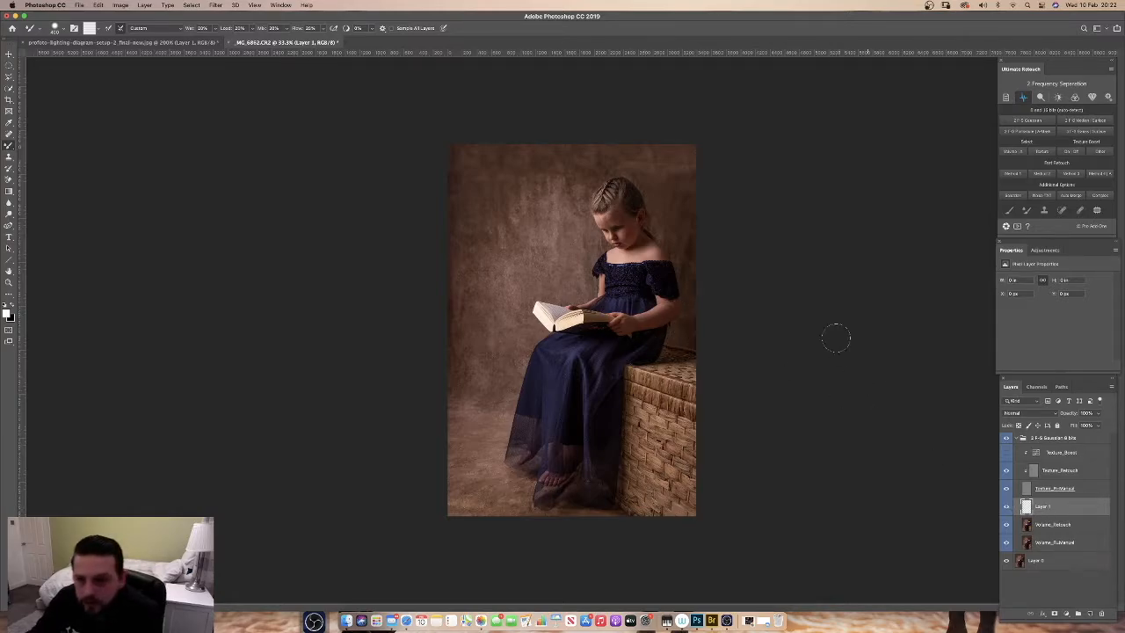
pyautogui.click(1043, 152)
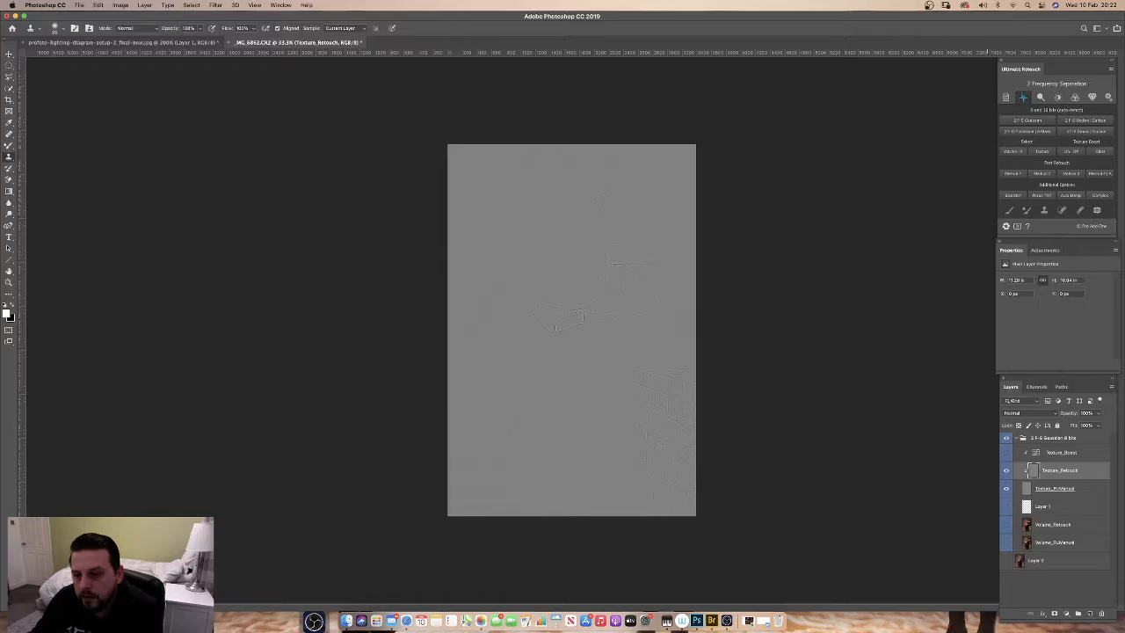
pyautogui.click(1007, 453)
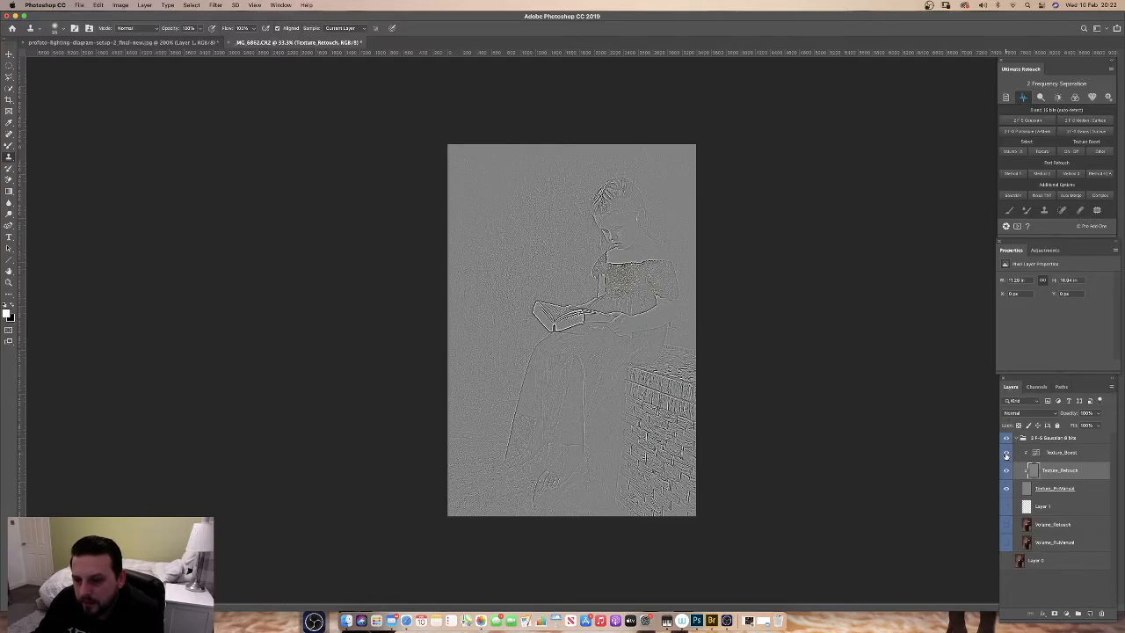
# Clone the stray hairs off the girl's face and the backdrop beside it on the Texture_Retouch layer, sampling clean cheek texture
pyautogui.press('z')
pyautogui.moveTo(619, 232)
pyautogui.mouseDown()
pyautogui.moveTo(681, 133)
pyautogui.moveTo(618, 276)
pyautogui.mouseUp()
pyautogui.press('alt')
pyautogui.press('s')
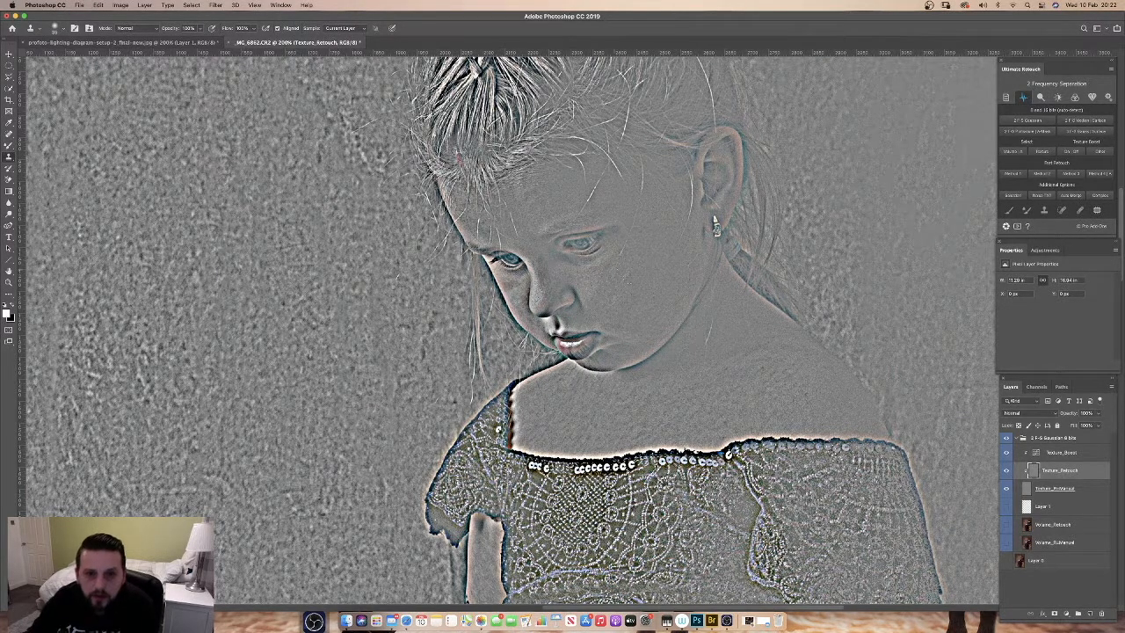
pyautogui.keyDown('alt'); pyautogui.click(639, 247); pyautogui.keyUp('alt')
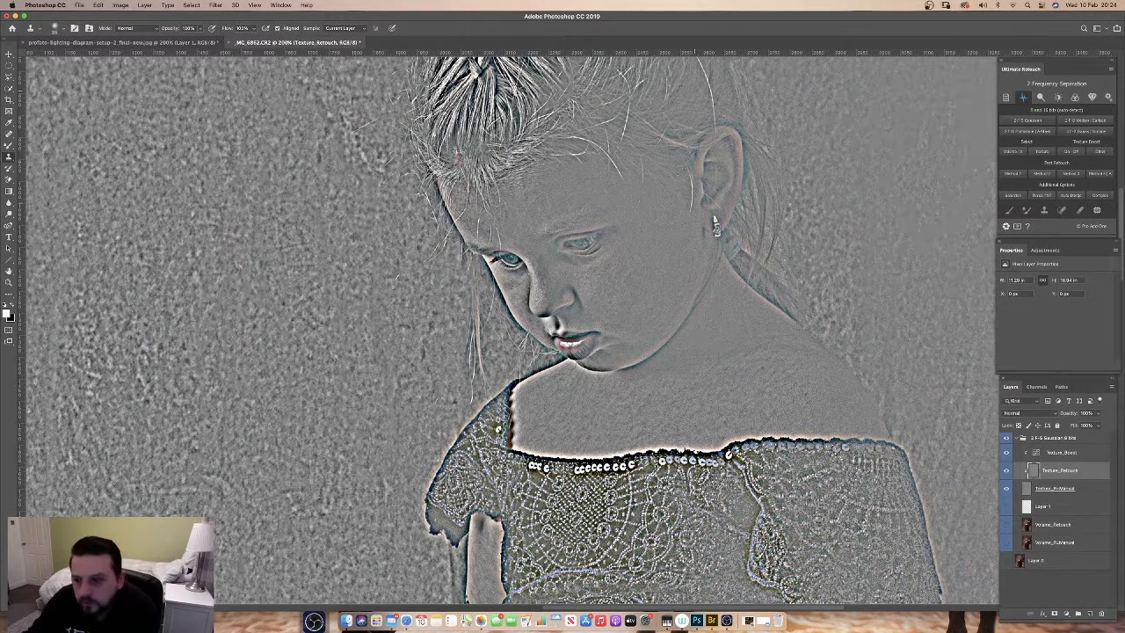
pyautogui.press('super+plus')
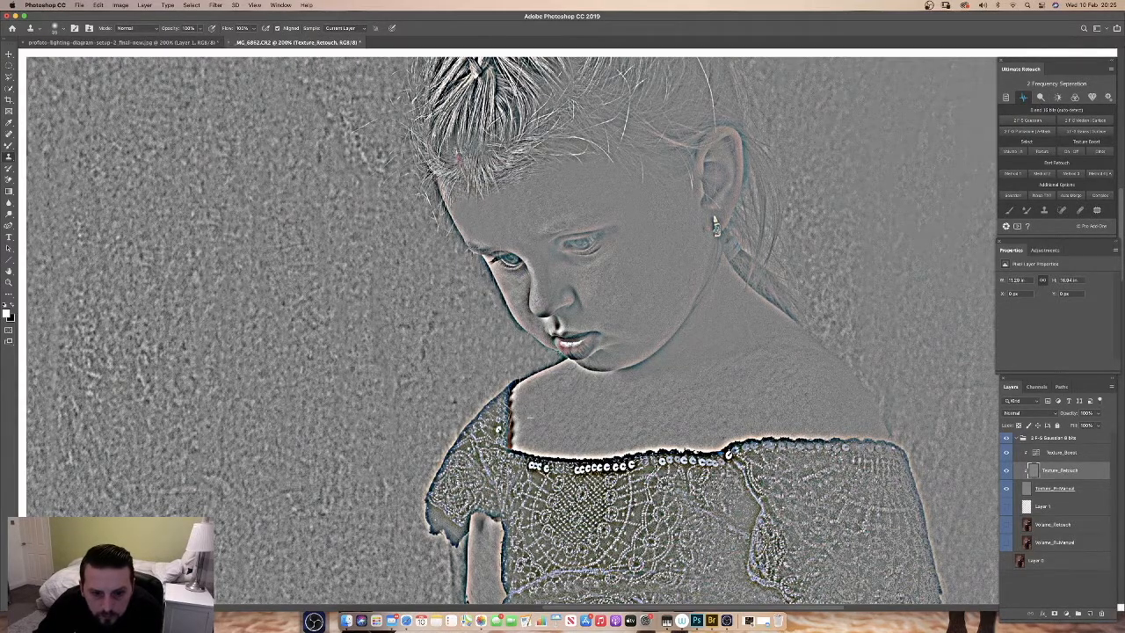
pyautogui.scroll(3, 619, 234)
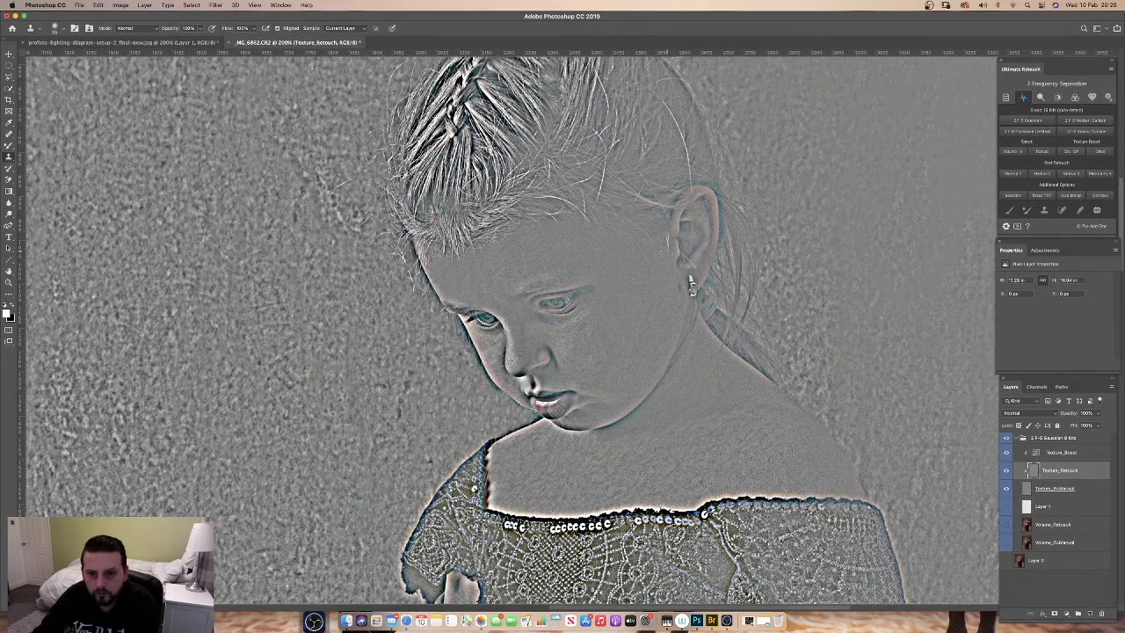
pyautogui.scroll(2, 668, 245)
pyautogui.scroll(-10, 686, 351)
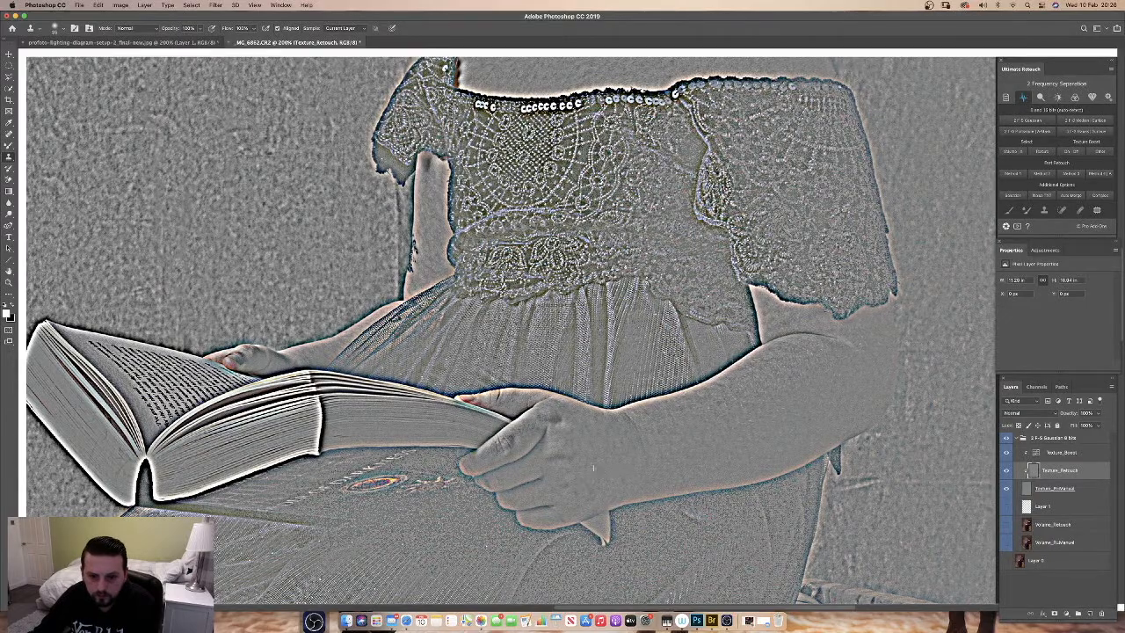
# Hide Texture_Boost and show Layer 1 and both volume layers again together with Texture_Retouch
pyautogui.press('z')
pyautogui.keyDown('alt'); pyautogui.click(565, 291); pyautogui.keyUp('alt')
pyautogui.keyDown('alt'); pyautogui.click(565, 290); pyautogui.keyUp('alt')
pyautogui.scroll(5, 554, 351)
pyautogui.moveTo(1006, 453); pyautogui.dragTo(1006, 543)
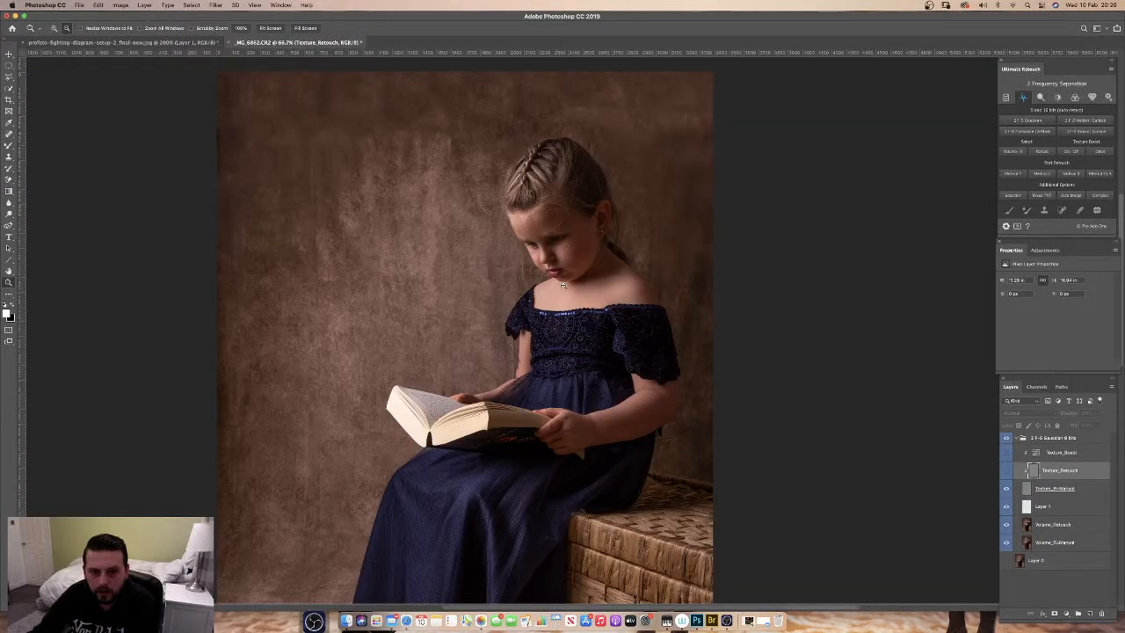
pyautogui.click(1006, 471)
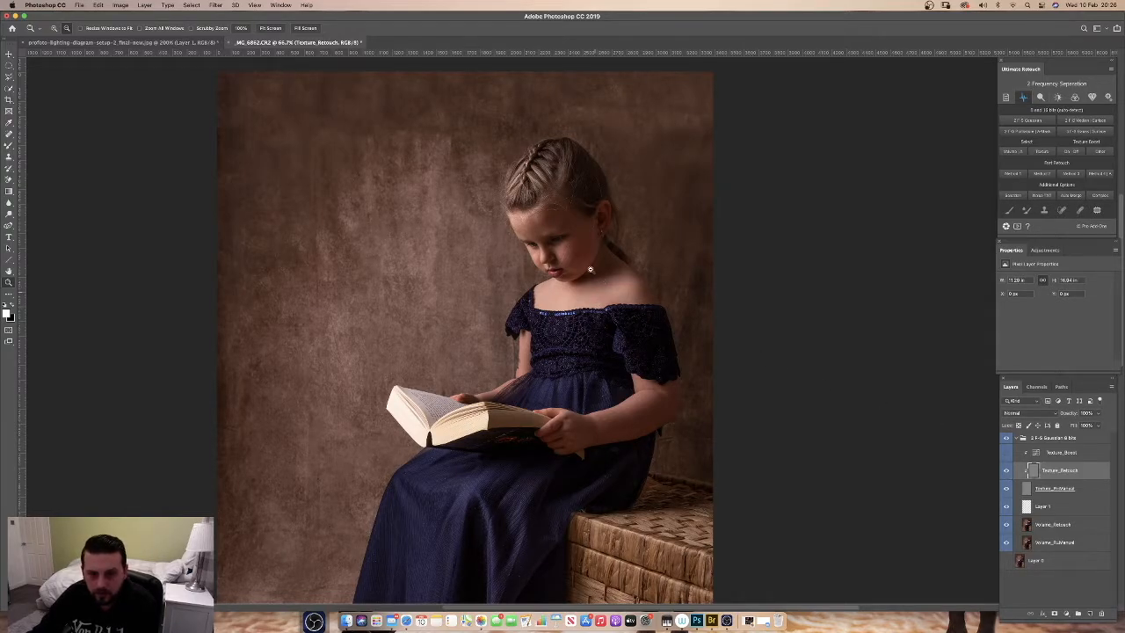
# Inspect the face closely with and without the Texture_Retouch layer
pyautogui.click(561, 248)
pyautogui.click(561, 247)
pyautogui.click(561, 248)
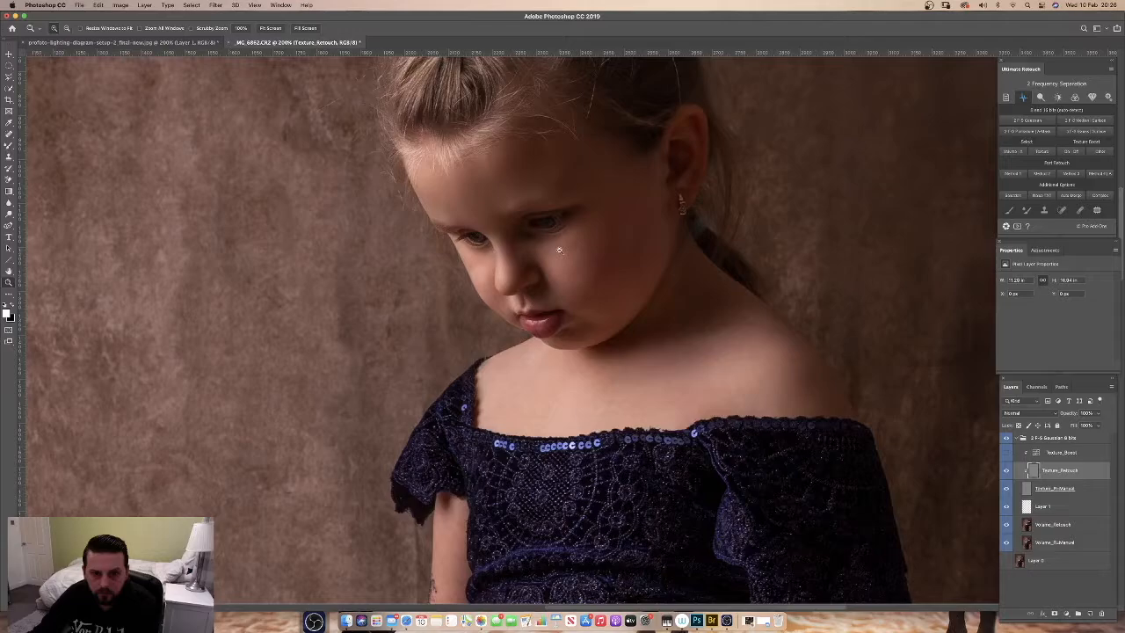
pyautogui.click(1006, 471)
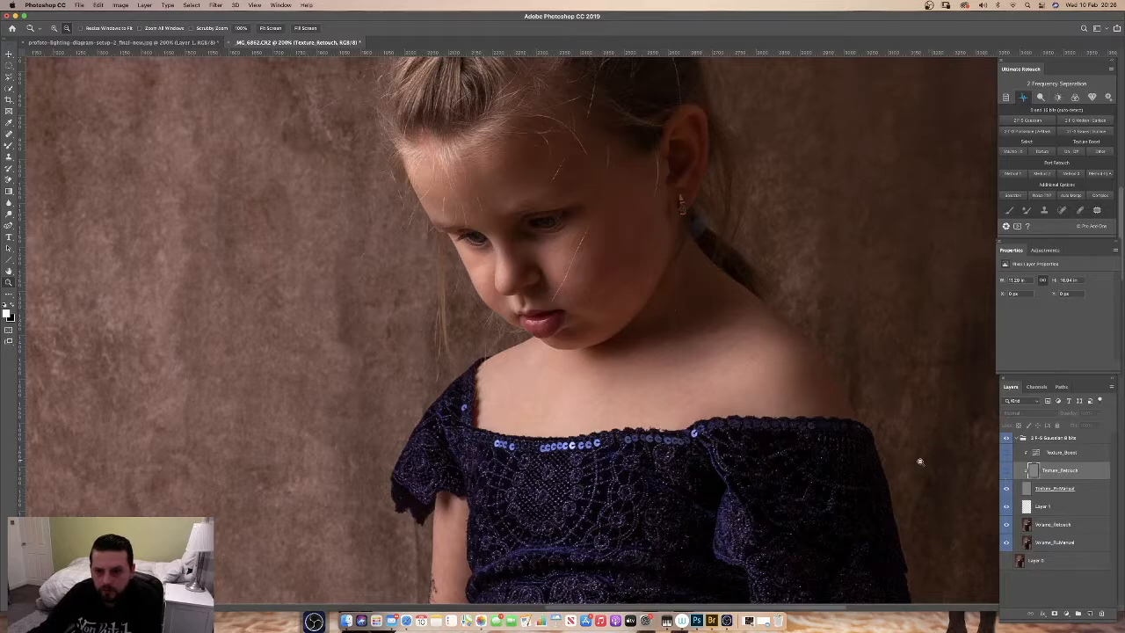
# Compare the girl's face with and without the Texture_Retouch layer, leaving the layer shown
pyautogui.scroll(5, 700, 372)
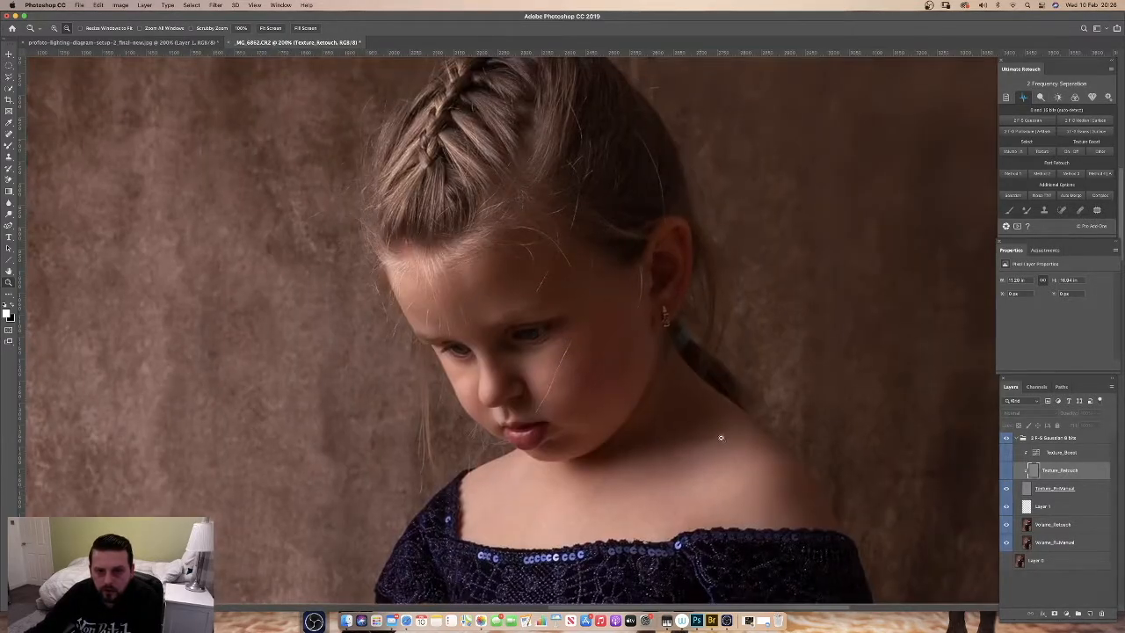
pyautogui.click(1007, 472)
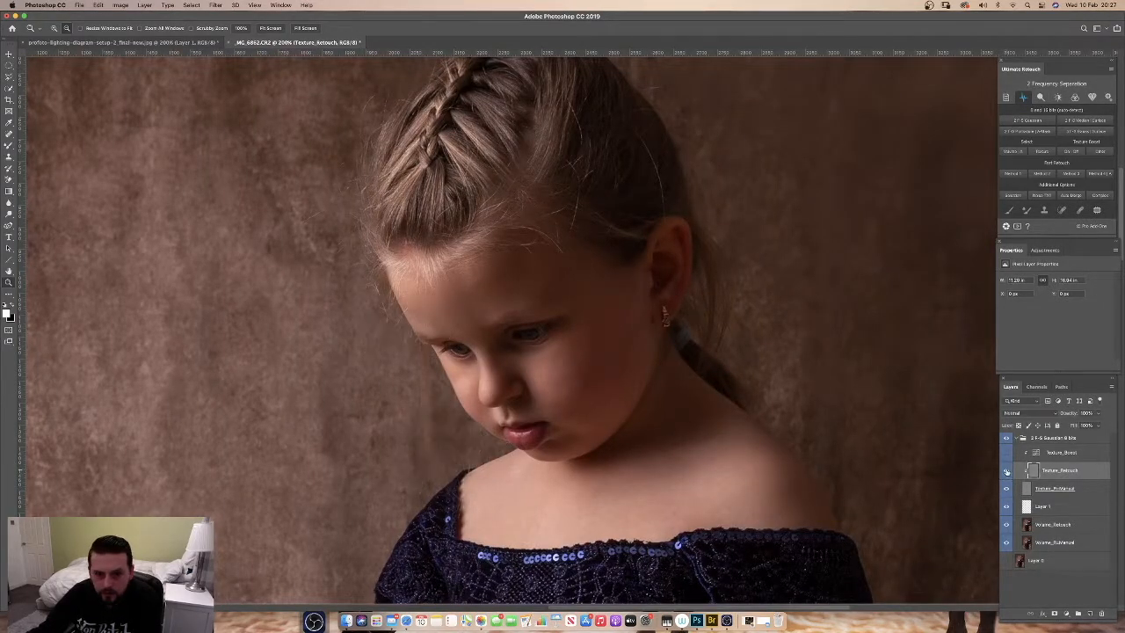
pyautogui.click(1007, 472)
pyautogui.click(1007, 472)
pyautogui.click(1007, 472)
pyautogui.click(1007, 471)
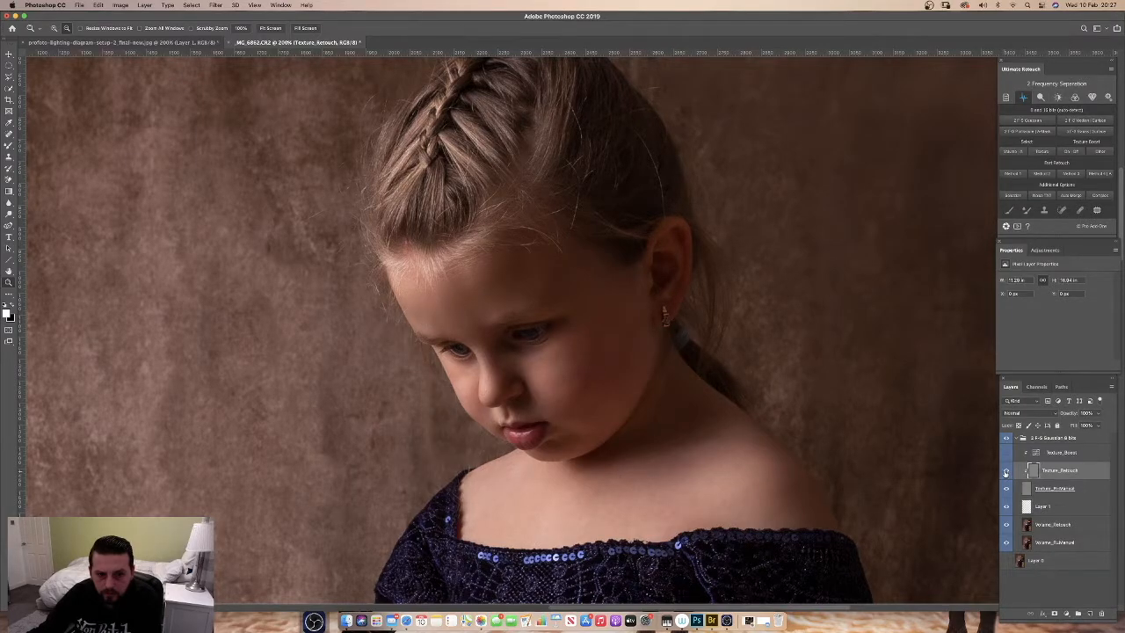
pyautogui.click(1007, 472)
pyautogui.click(1007, 474)
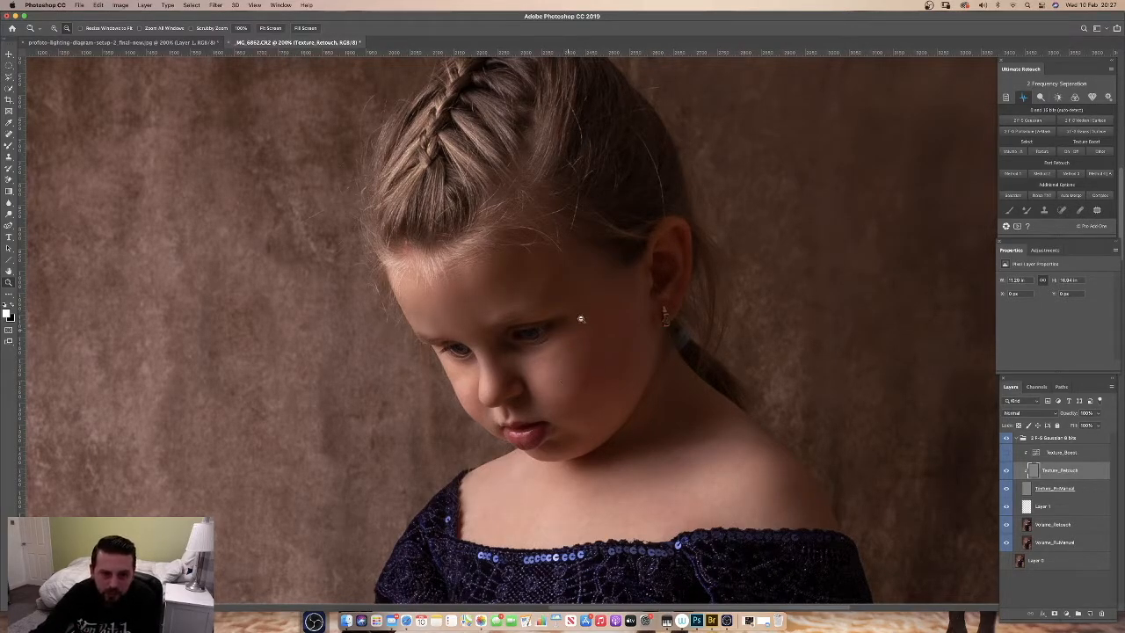
# Select Layer 1 and set up the regular Brush tool with its flow lowered to 8%
pyautogui.click(1048, 509)
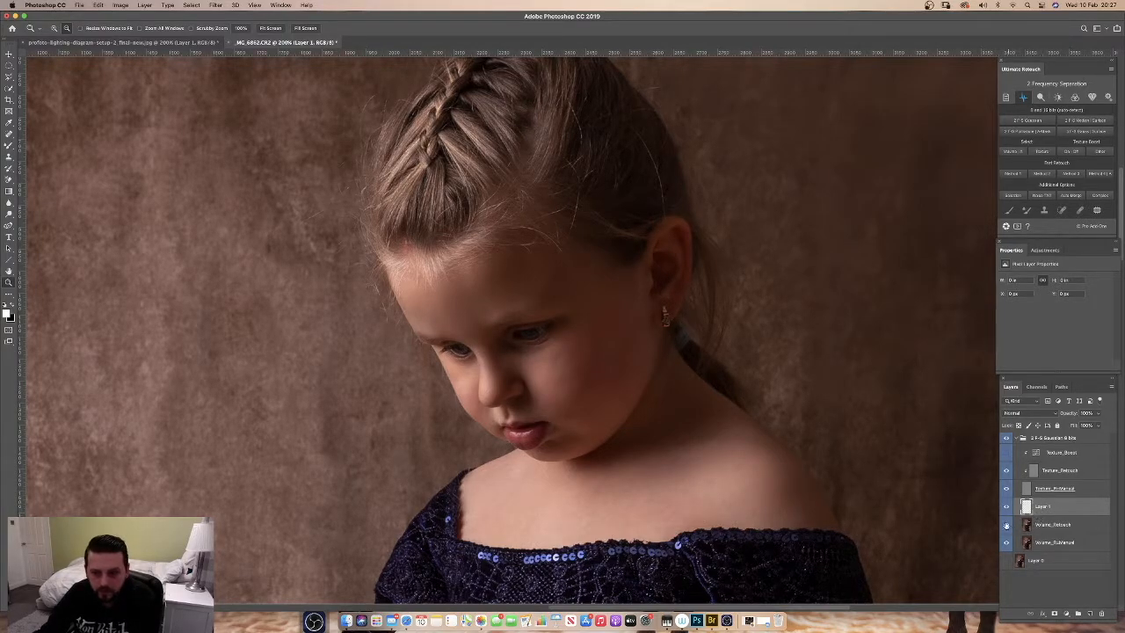
pyautogui.press('b')
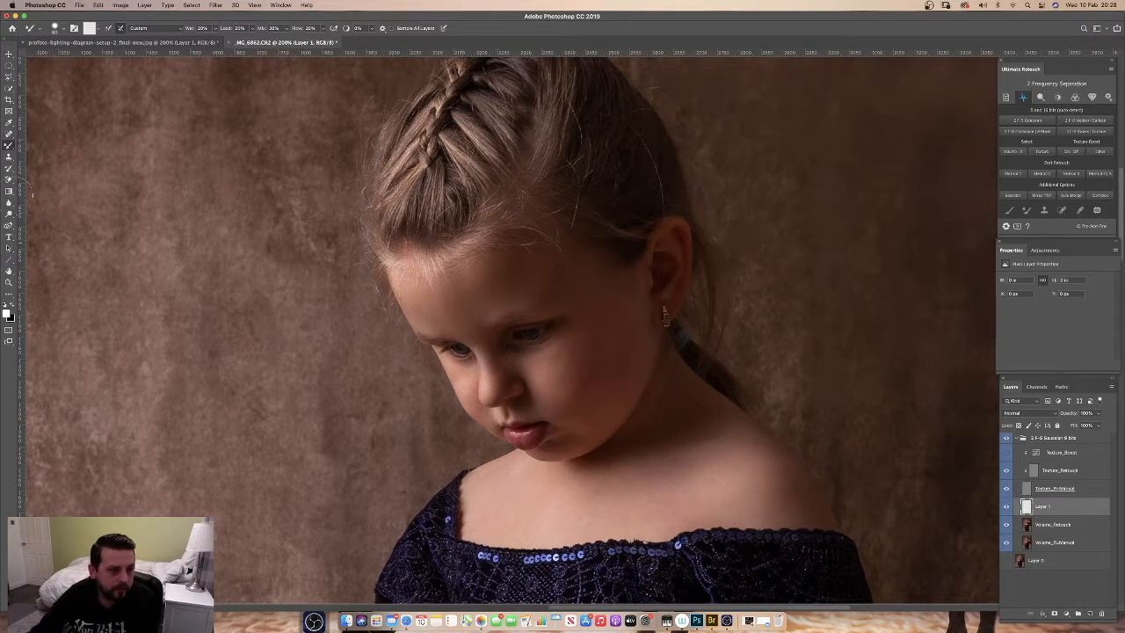
pyautogui.click(9, 145)
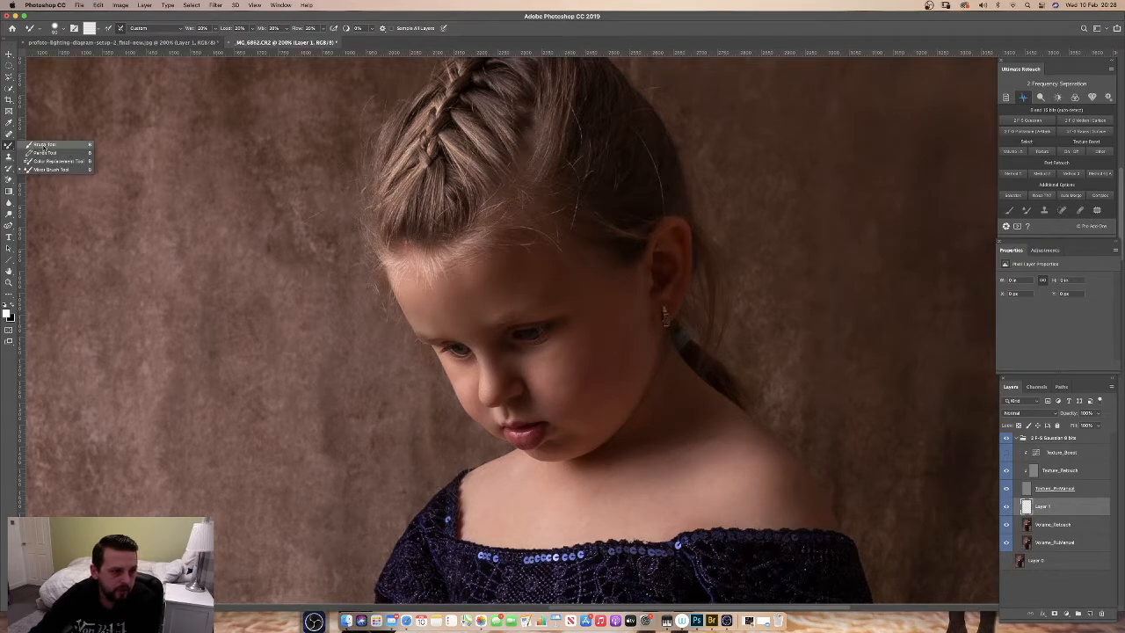
pyautogui.click(46, 144)
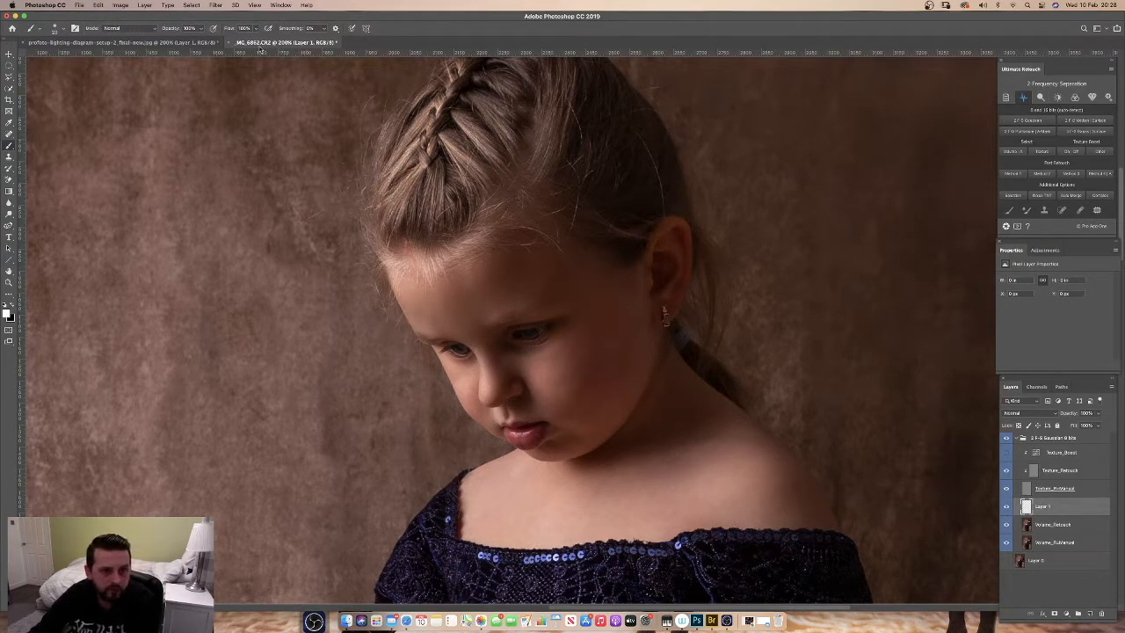
pyautogui.click(254, 31)
pyautogui.moveTo(260, 41); pyautogui.dragTo(223, 41)
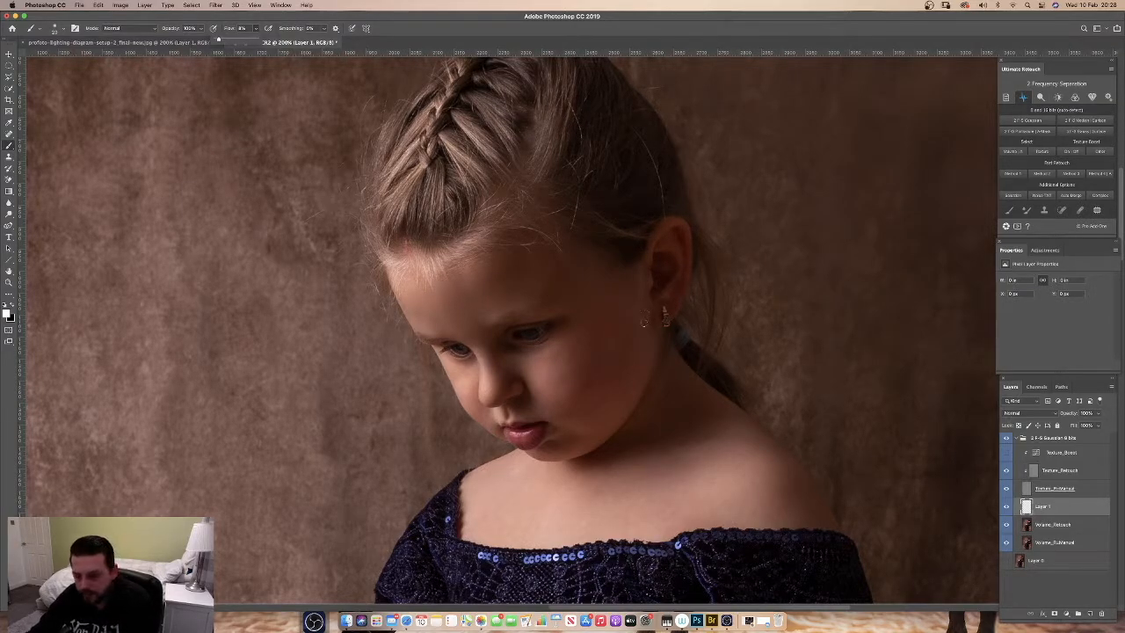
# Enlarge the brush and paint sampled skin tone over the cheek beside the nose on Layer 1
pyautogui.click(594, 339)
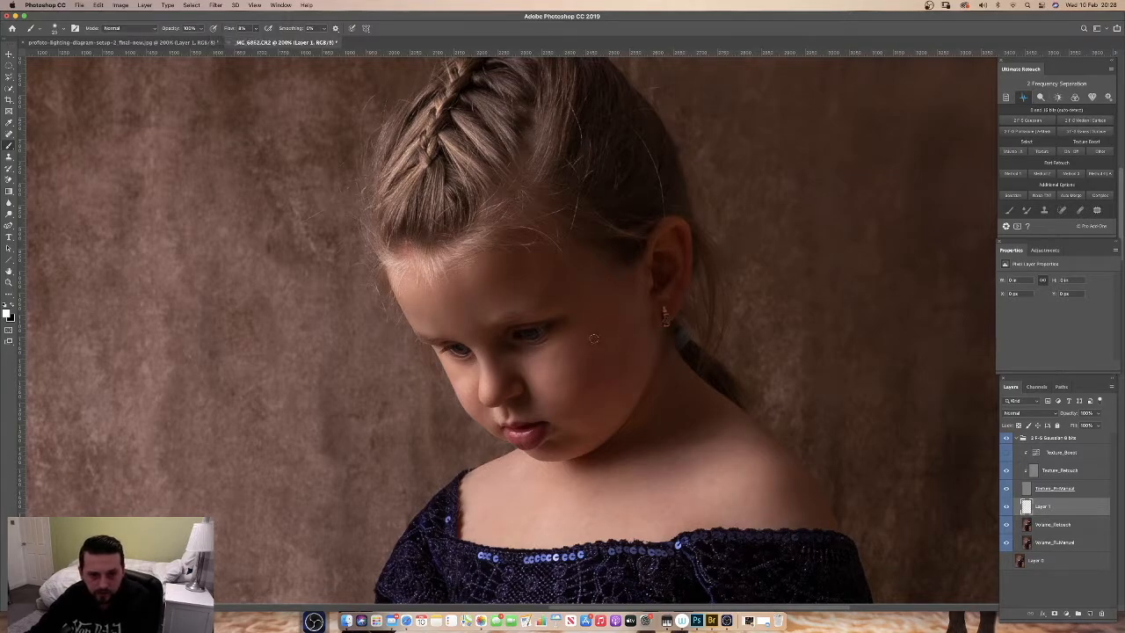
pyautogui.press(']')
pyautogui.press(']')
pyautogui.press(']')
pyautogui.press(']')
pyautogui.press(']')
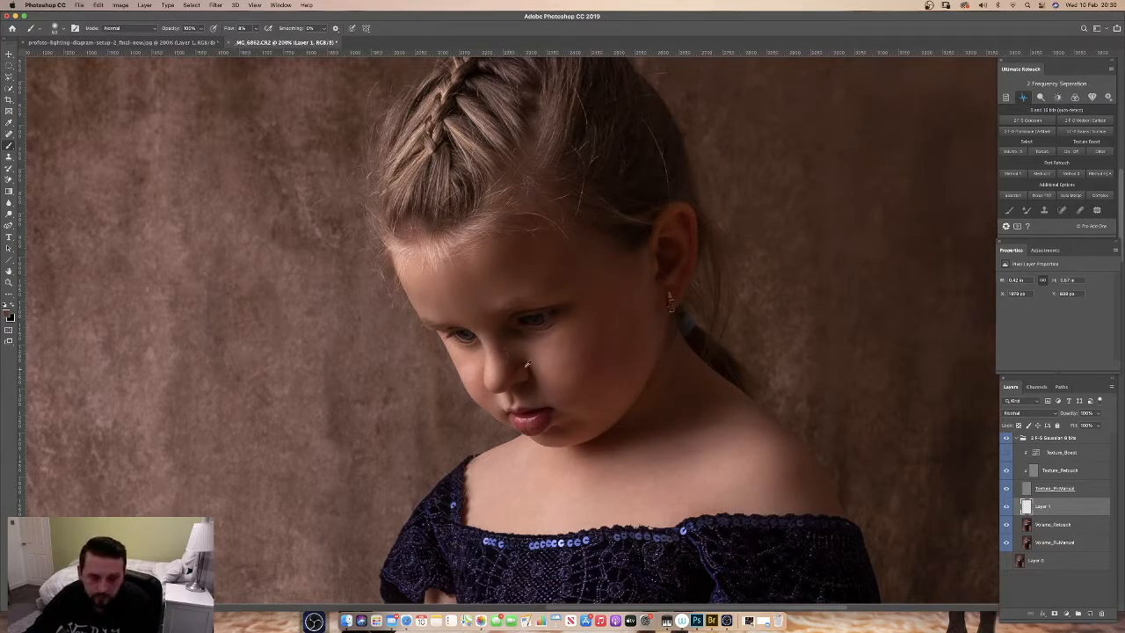
pyautogui.keyDown('alt'); pyautogui.click(546, 369); pyautogui.keyUp('alt')
pyautogui.moveTo(534, 378); pyautogui.dragTo(537, 378)
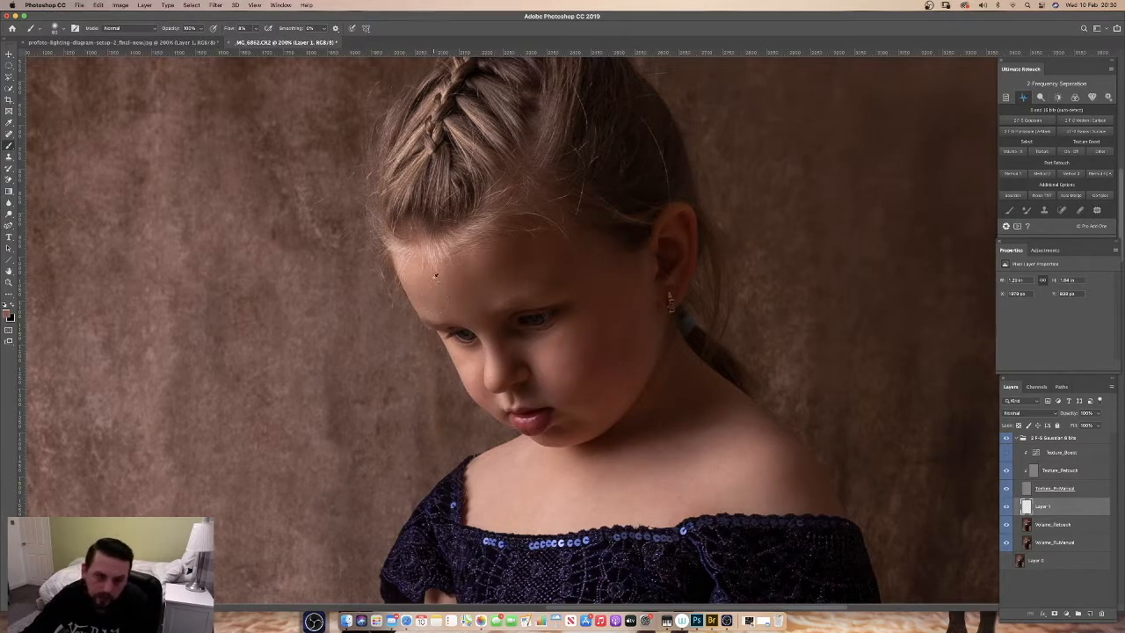
# Even out the forehead above the brows by painting with skin tones sampled nearby
pyautogui.keyDown('alt'); pyautogui.click(421, 279); pyautogui.keyUp('alt')
pyautogui.moveTo(422, 288); pyautogui.dragTo(435, 295)
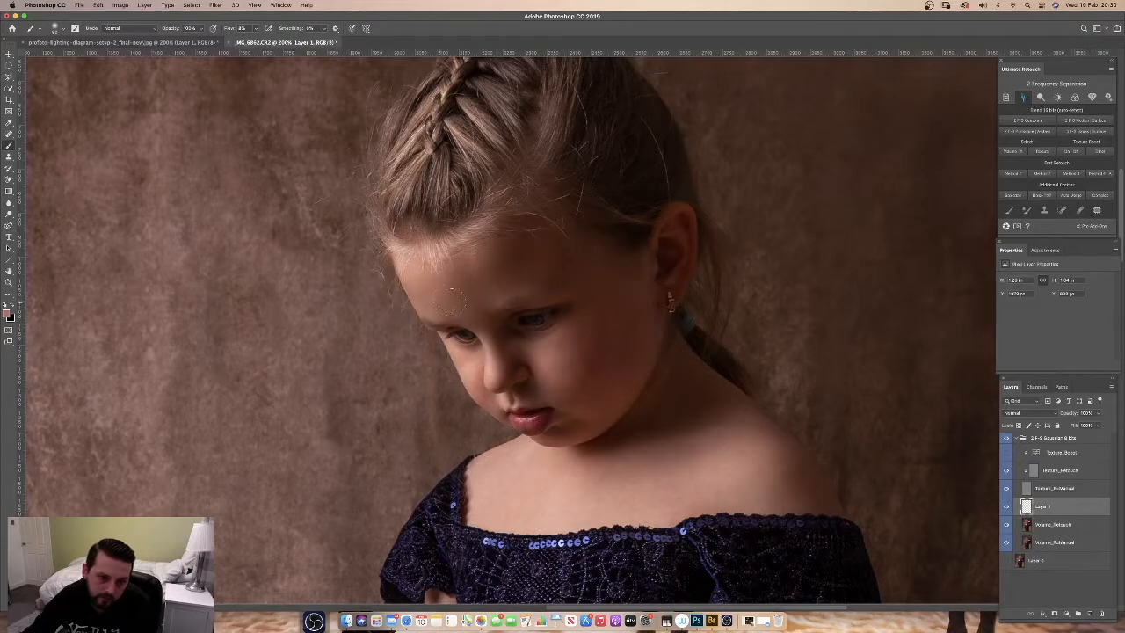
pyautogui.moveTo(464, 306)
pyautogui.mouseDown()
pyautogui.moveTo(484, 290)
pyautogui.moveTo(485, 306)
pyautogui.mouseUp()
pyautogui.keyDown('alt'); pyautogui.click(464, 301); pyautogui.keyUp('alt')
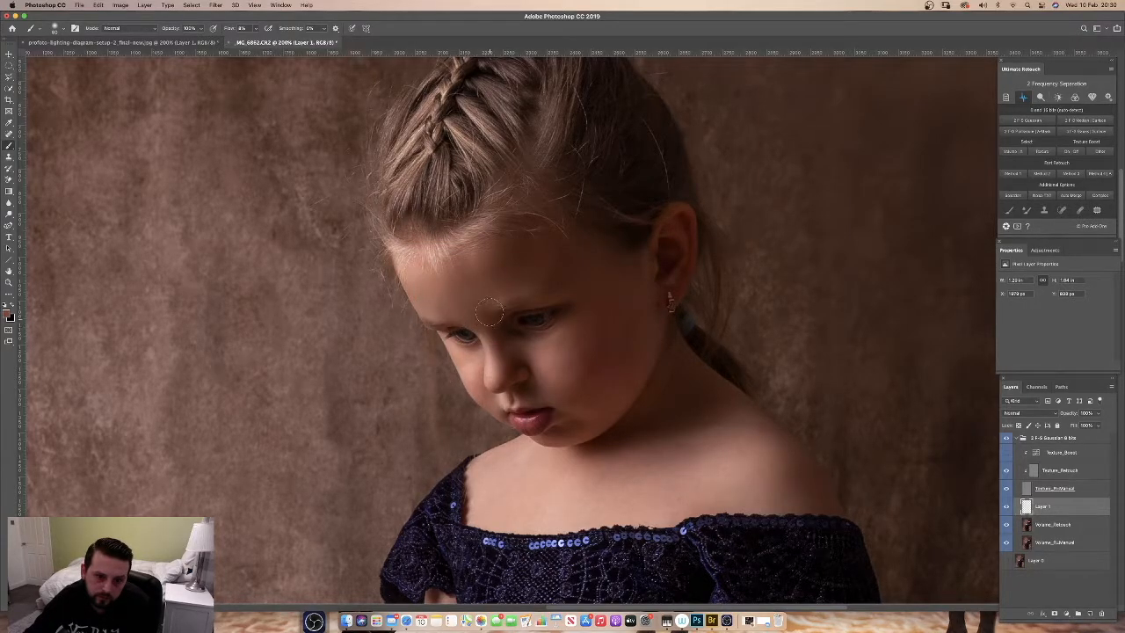
# Soften the shadows under the eye and beside the nose bridge with sampled cheek tones
pyautogui.keyDown('alt'); pyautogui.click(544, 344); pyautogui.keyUp('alt')
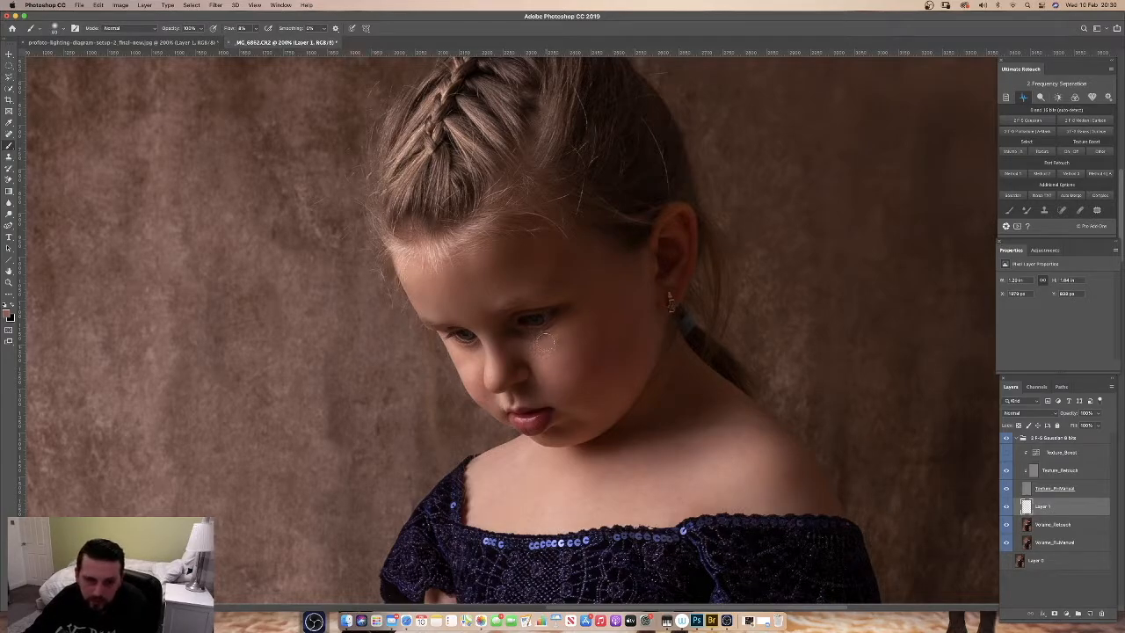
pyautogui.keyDown('alt'); pyautogui.click(536, 345); pyautogui.keyUp('alt')
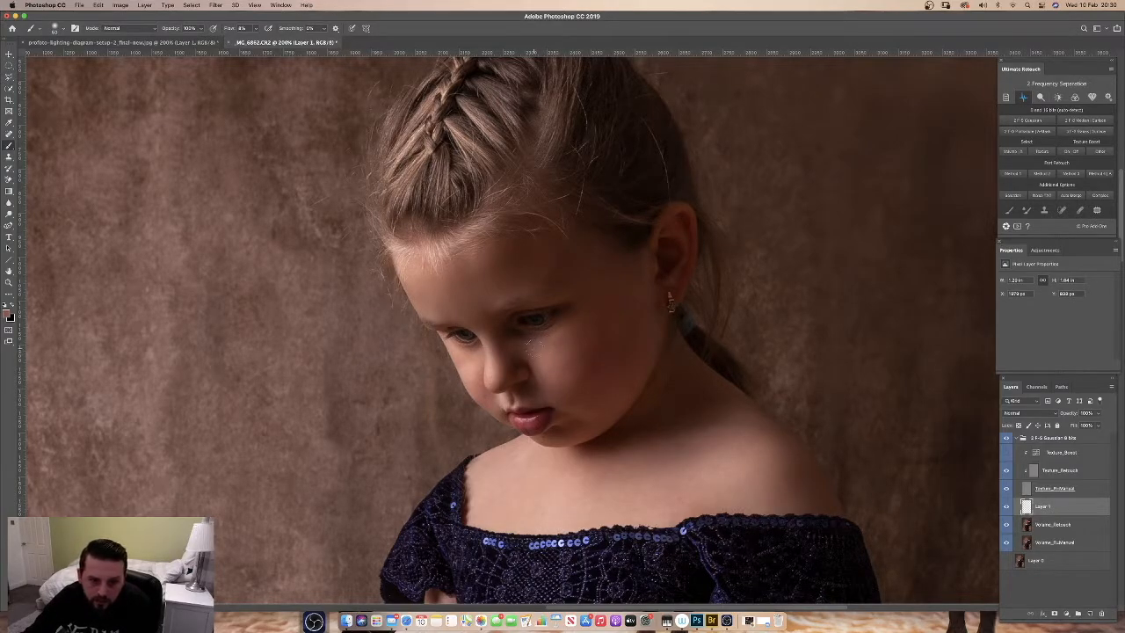
pyautogui.moveTo(531, 343); pyautogui.dragTo(526, 339)
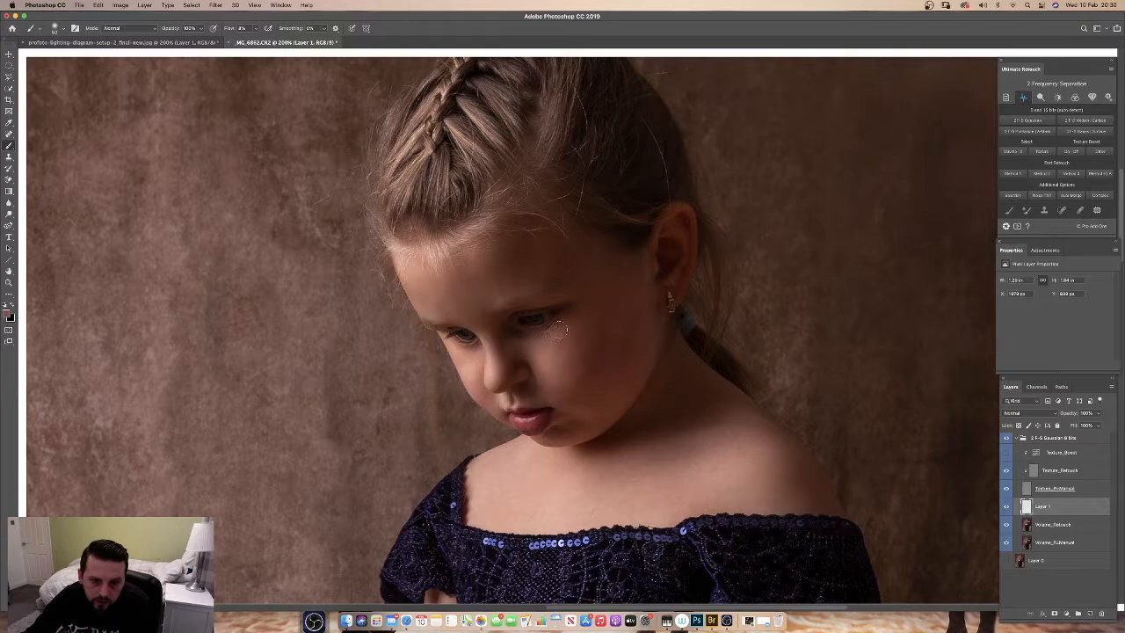
pyautogui.moveTo(563, 325)
pyautogui.mouseDown()
pyautogui.moveTo(561, 352)
pyautogui.moveTo(566, 337)
pyautogui.moveTo(544, 344)
pyautogui.moveTo(514, 331)
pyautogui.moveTo(537, 338)
pyautogui.moveTo(522, 339)
pyautogui.moveTo(501, 320)
pyautogui.moveTo(515, 328)
pyautogui.mouseUp()
pyautogui.keyDown('alt'); pyautogui.click(542, 343); pyautogui.keyUp('alt')
pyautogui.keyDown('alt'); pyautogui.click(505, 335); pyautogui.keyUp('alt')
pyautogui.keyDown('alt'); pyautogui.click(527, 342); pyautogui.keyUp('alt')
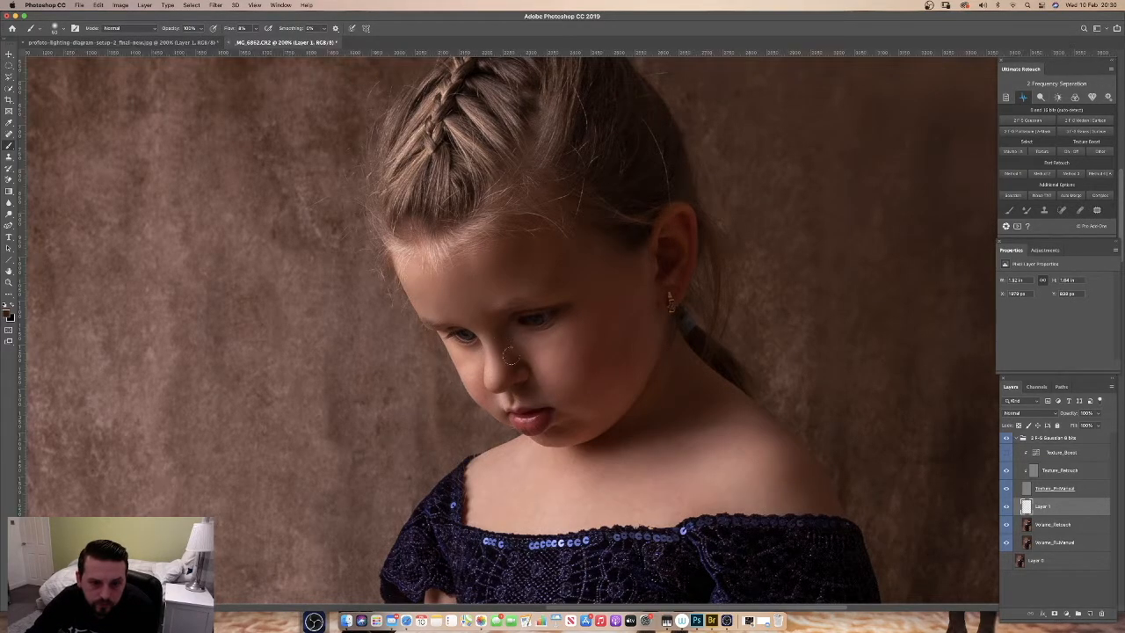
# Smooth the tonal transitions on the outer cheek and mid-forehead with skin colours sampled from each area
pyautogui.keyDown('alt'); pyautogui.click(630, 309); pyautogui.keyUp('alt')
pyautogui.moveTo(637, 311); pyautogui.dragTo(619, 351)
pyautogui.keyDown('alt'); pyautogui.click(494, 261); pyautogui.keyUp('alt')
pyautogui.keyDown('alt'); pyautogui.click(492, 262); pyautogui.keyUp('alt')
pyautogui.keyDown('alt'); pyautogui.click(492, 264); pyautogui.keyUp('alt')
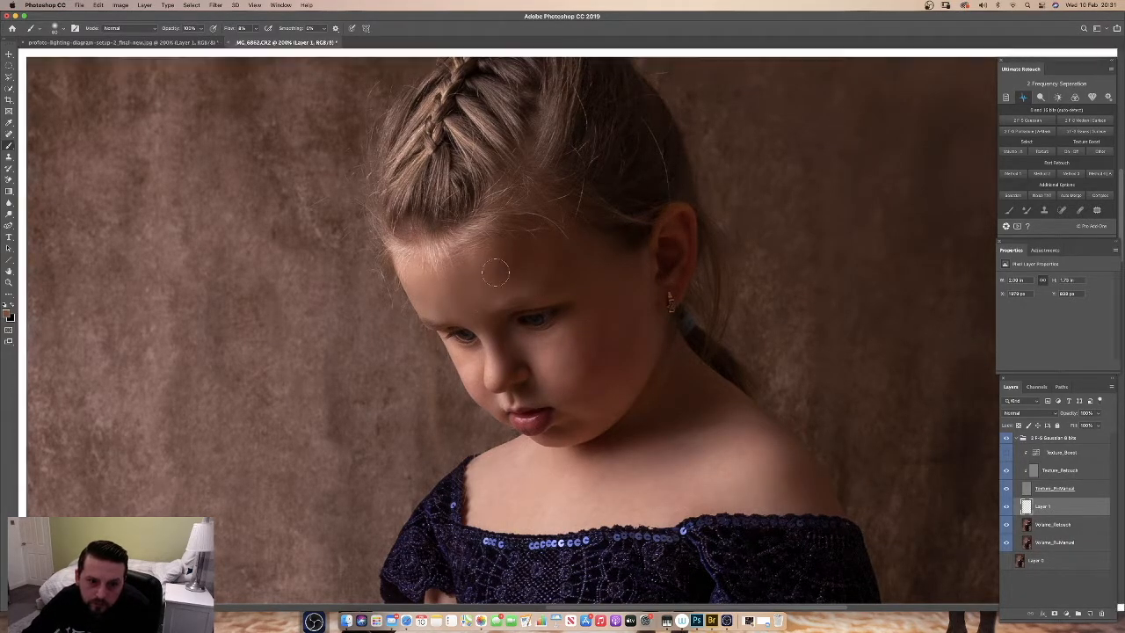
pyautogui.keyDown('alt'); pyautogui.click(620, 309); pyautogui.keyUp('alt')
pyautogui.keyDown('alt'); pyautogui.click(624, 323); pyautogui.keyUp('alt')
pyautogui.moveTo(620, 369); pyautogui.dragTo(635, 376)
# Blend the chin, nose and upper forehead with locally sampled skin tones on Layer 1
pyautogui.keyDown('alt'); pyautogui.click(583, 431); pyautogui.keyUp('alt')
pyautogui.click(556, 431)
pyautogui.keyDown('alt'); pyautogui.click(513, 344); pyautogui.keyUp('alt')
pyautogui.press('h')
pyautogui.moveTo(486, 288); pyautogui.dragTo(491, 290)
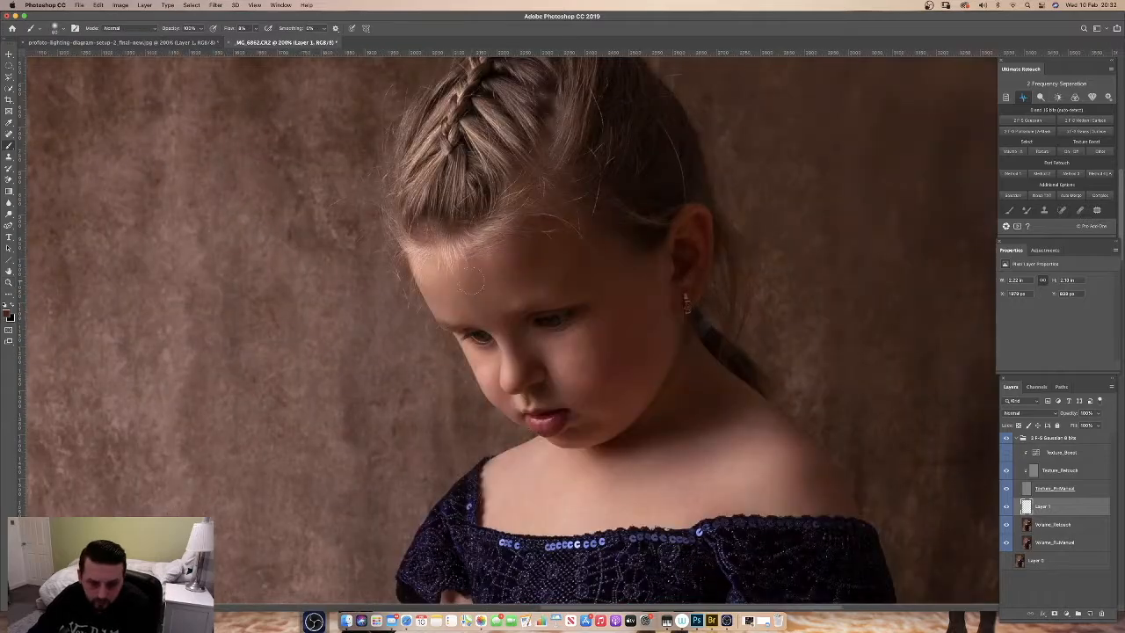
pyautogui.keyDown('alt'); pyautogui.click(542, 269); pyautogui.keyUp('alt')
# Paint skin tone across the upper chest below the neck, then switch to the Mixer Brush for blending
pyautogui.press('z')
pyautogui.keyDown('alt'); pyautogui.click(559, 289); pyautogui.keyUp('alt')
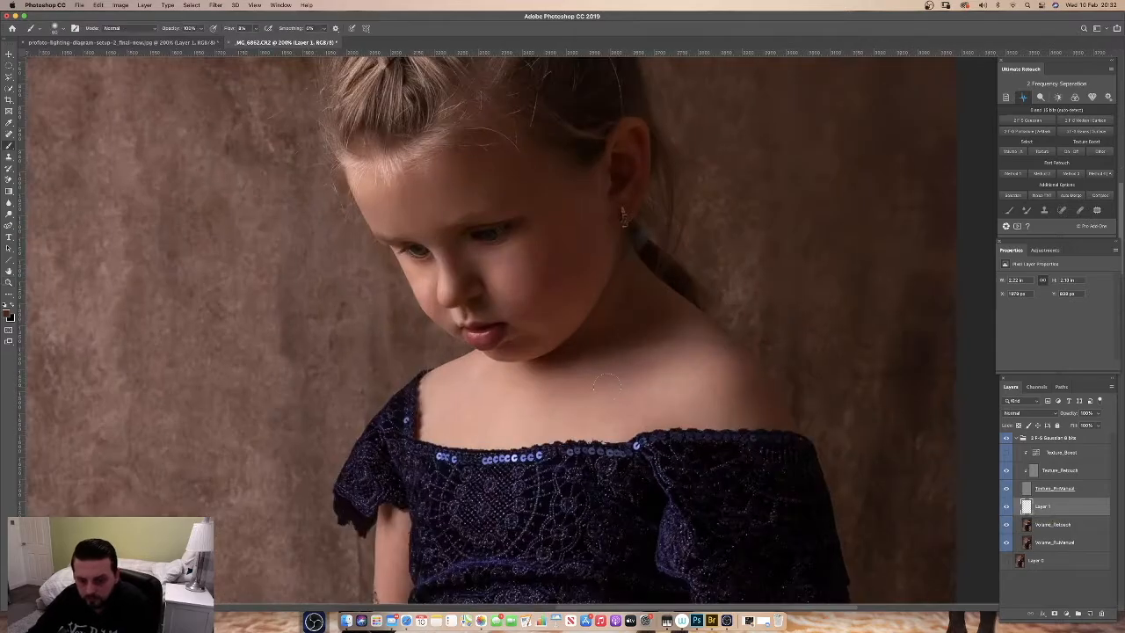
pyautogui.click(619, 376)
pyautogui.press('b')
pyautogui.moveTo(630, 353); pyautogui.dragTo(585, 360)
pyautogui.rightClick(9, 145)
pyautogui.click(51, 170)
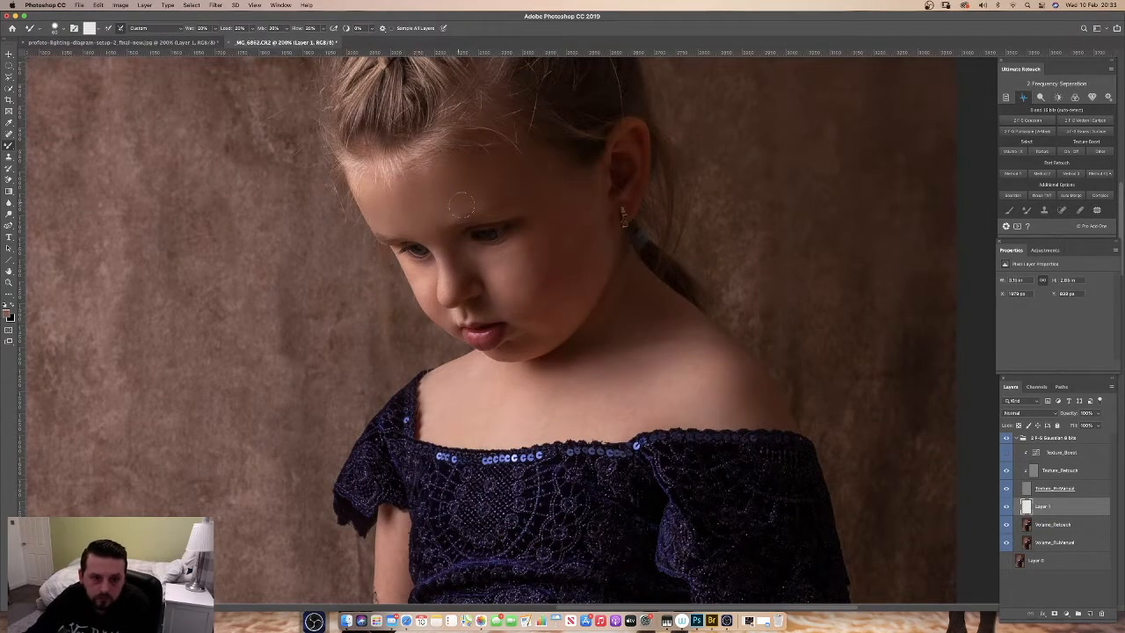
# Check the arms' texture with the texture layers isolated and Texture_Boost shown, then return to Layer 1 with the regular Brush tool
pyautogui.moveTo(605, 476); pyautogui.dragTo(618, 314)
pyautogui.moveTo(603, 508); pyautogui.dragTo(608, 374)
pyautogui.click(1043, 151)
pyautogui.click(1006, 453)
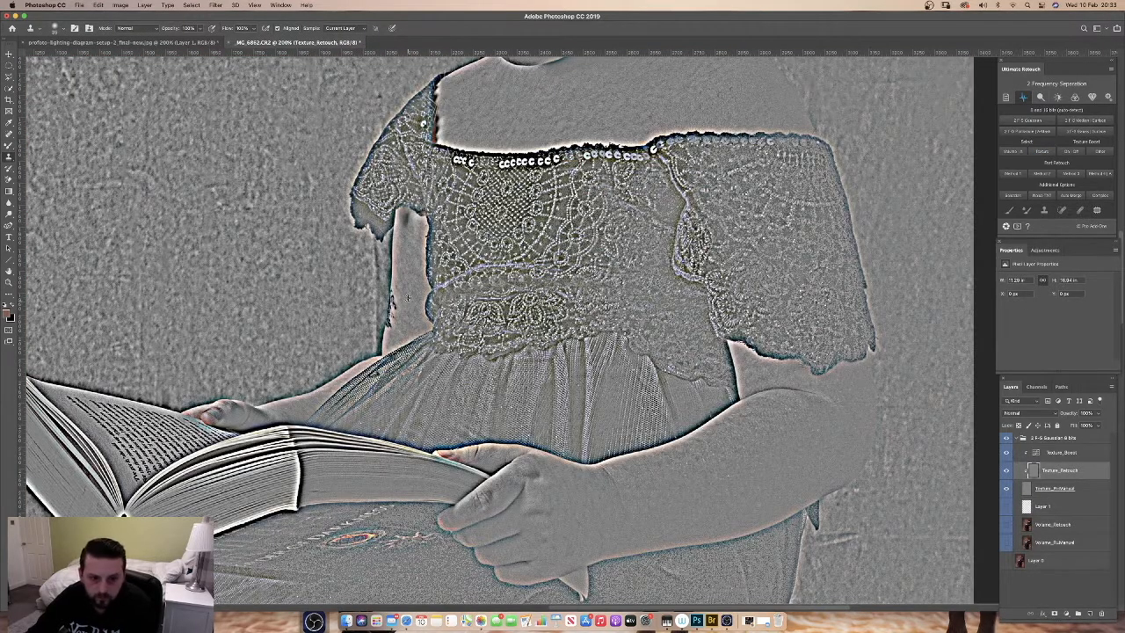
pyautogui.click(1013, 151)
pyautogui.rightClick(9, 145)
pyautogui.click(44, 142)
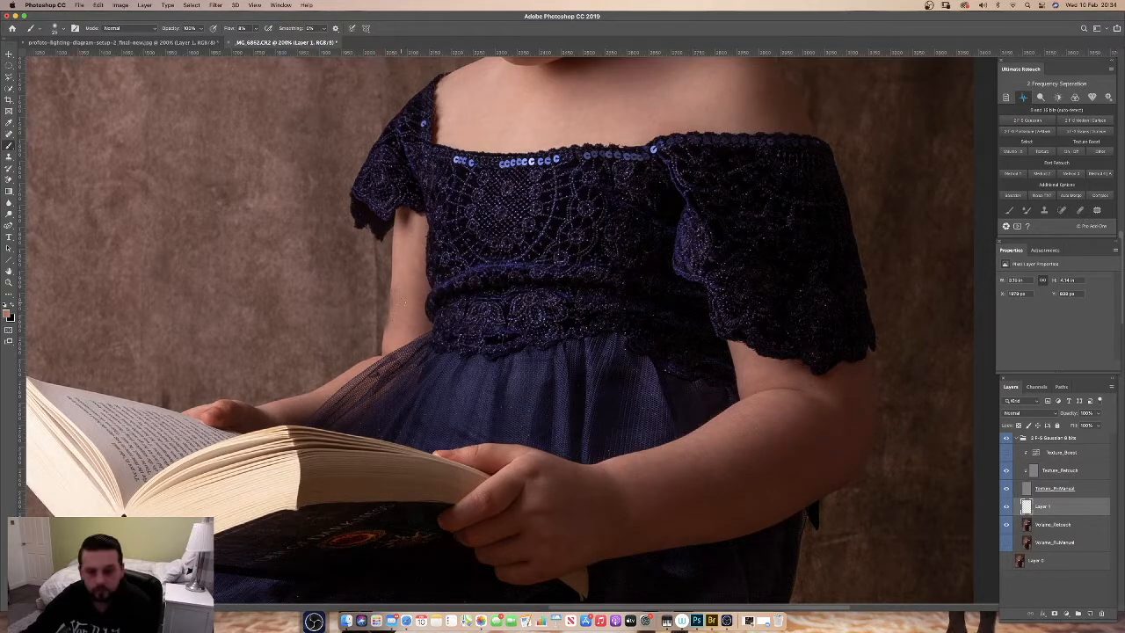
# Lower Layer 1's opacity to 70% while viewing the whole portrait
pyautogui.press('z')
pyautogui.hotkey('ctrl', '0')
pyautogui.moveTo(1101, 421); pyautogui.dragTo(1083, 427)
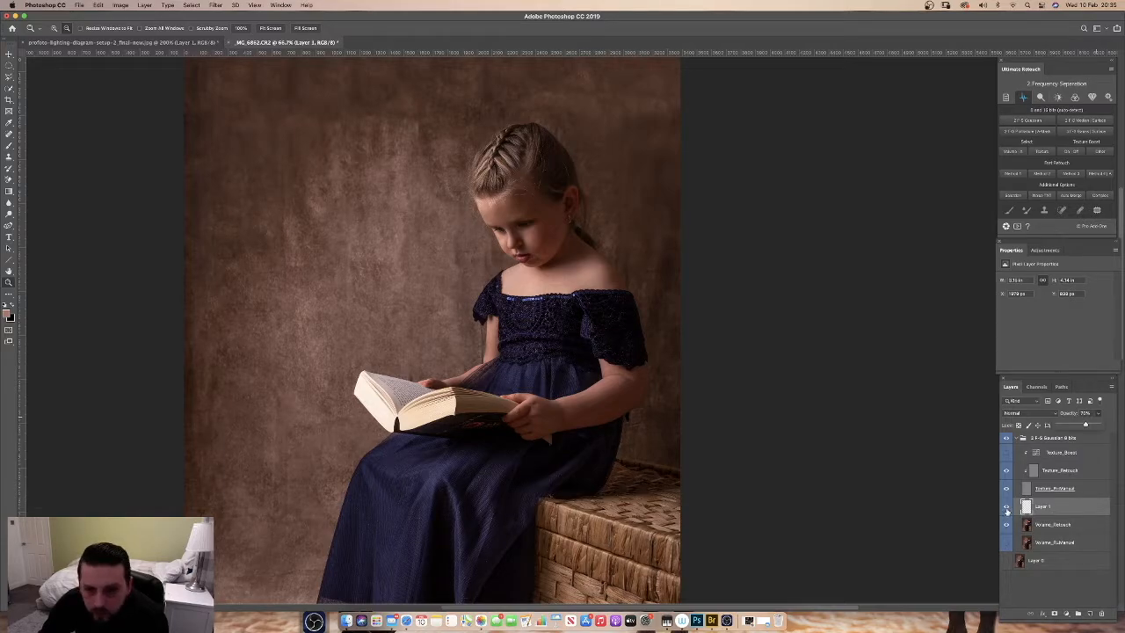
# Compare the portrait with and without Layer 1, and review the skin at reduced size and close on the face
pyautogui.click(1007, 508)
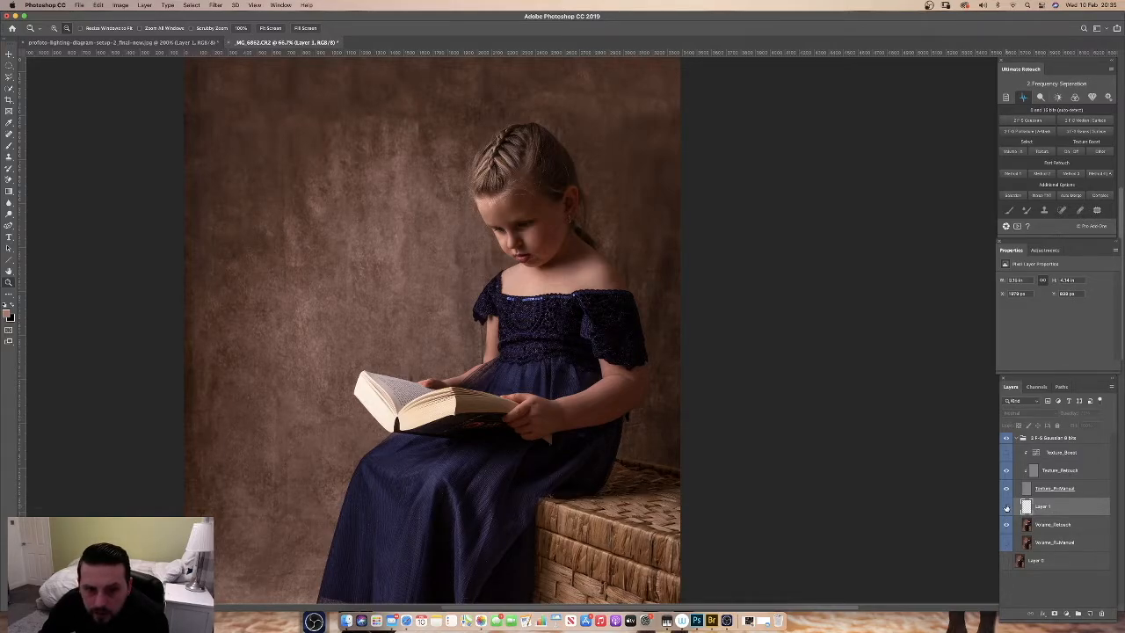
pyautogui.click(1007, 508)
pyautogui.click(1006, 508)
pyautogui.click(1007, 508)
pyautogui.click(1008, 508)
pyautogui.click(1007, 508)
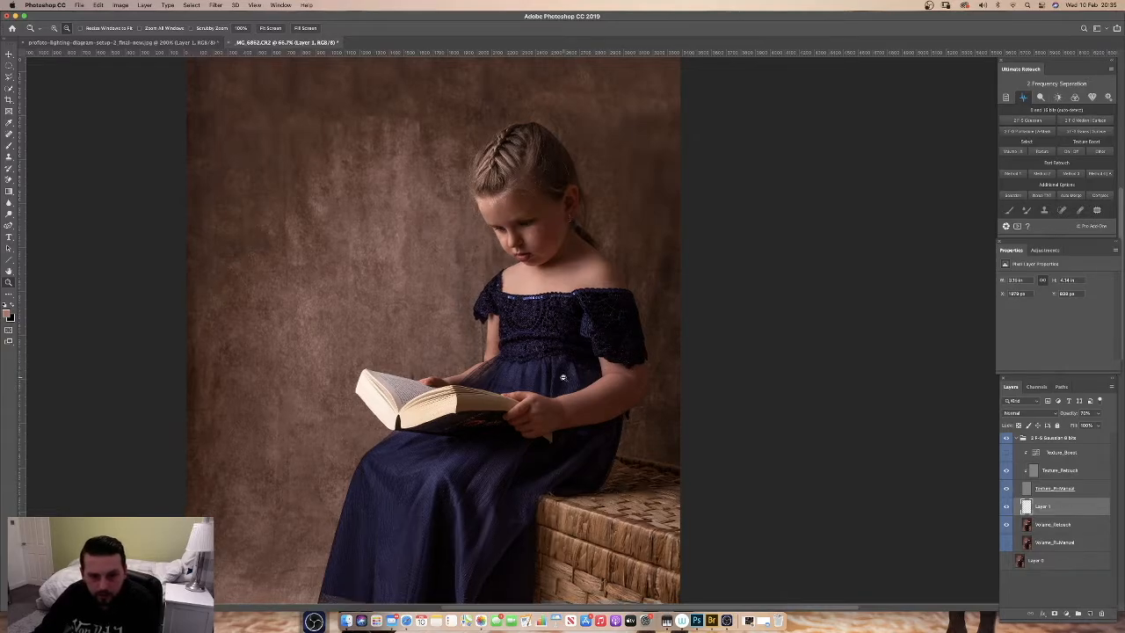
pyautogui.press('super+minus')
pyautogui.press('super+minus')
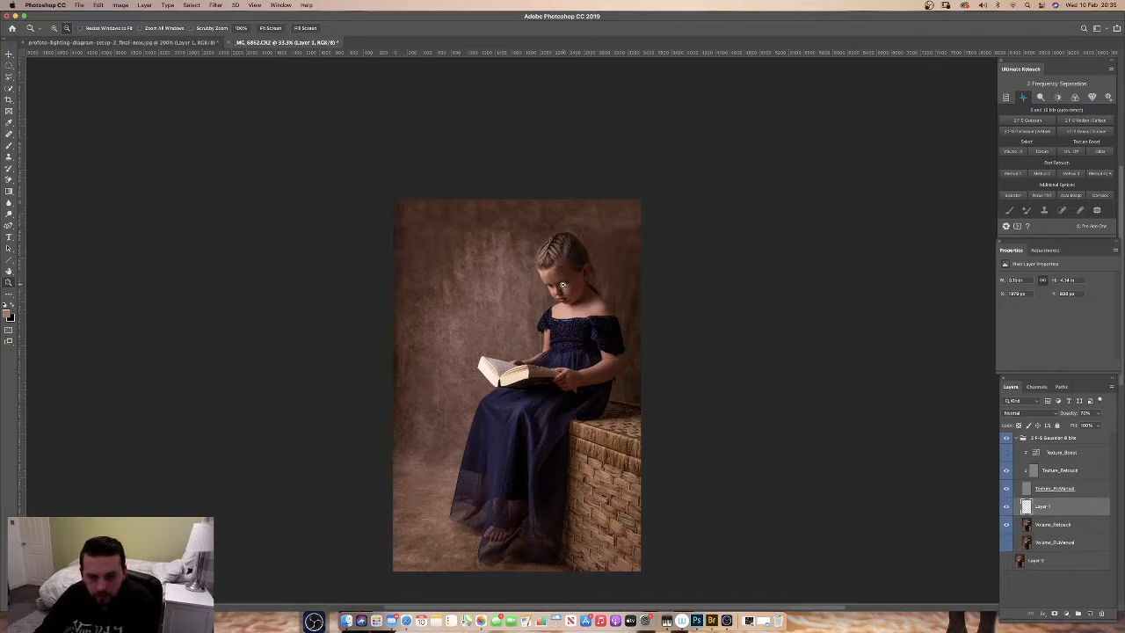
pyautogui.click(558, 287)
pyautogui.click(561, 286)
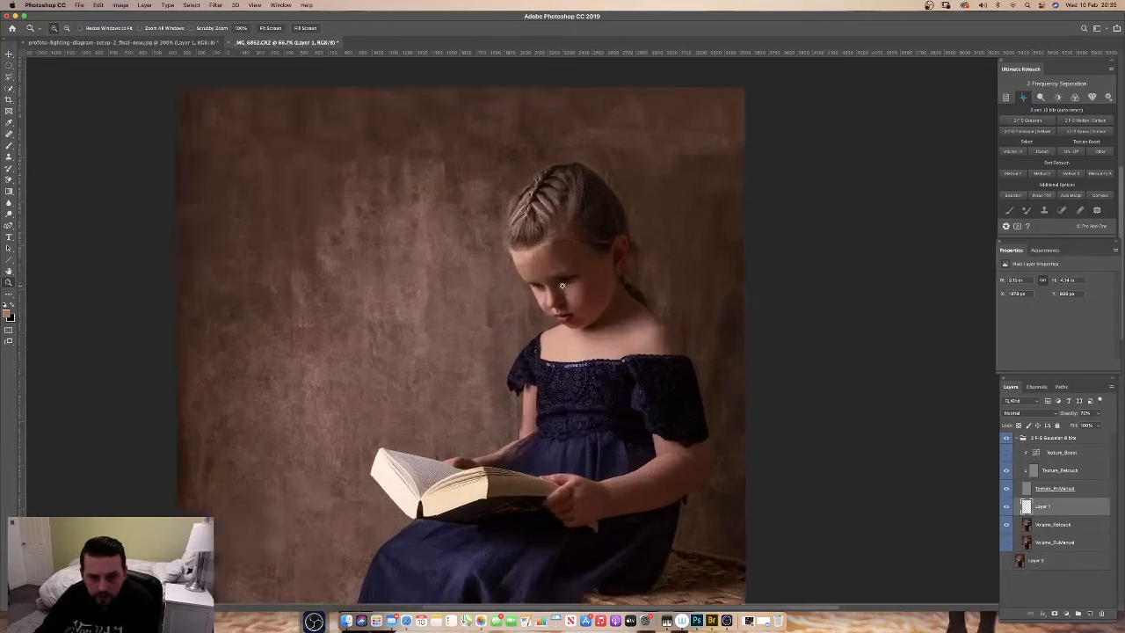
pyautogui.click(560, 288)
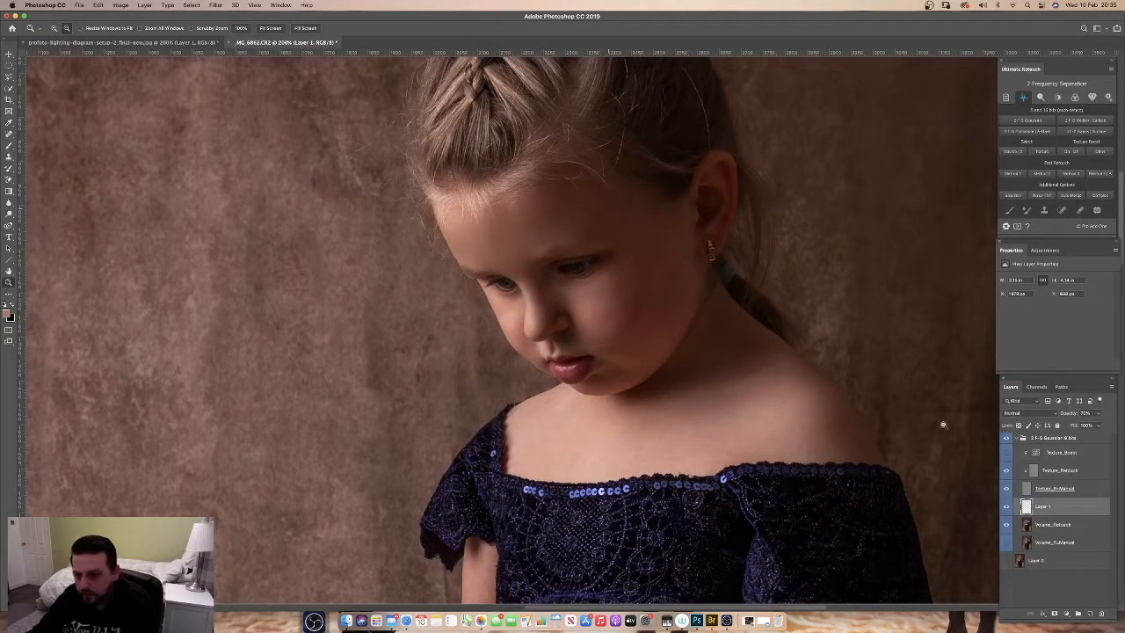
# Add the Ultimate Retouch eye-enhancement layer group above the frequency separation group, accepting a High Pass radius of 10.0 pixels
pyautogui.click(1048, 438)
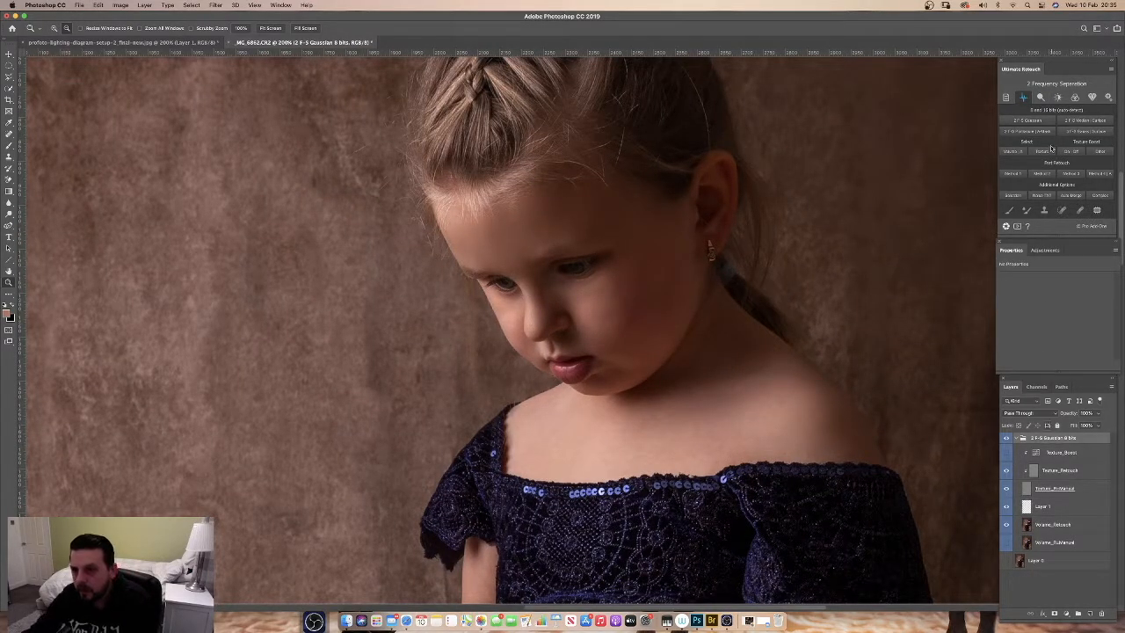
pyautogui.click(1058, 97)
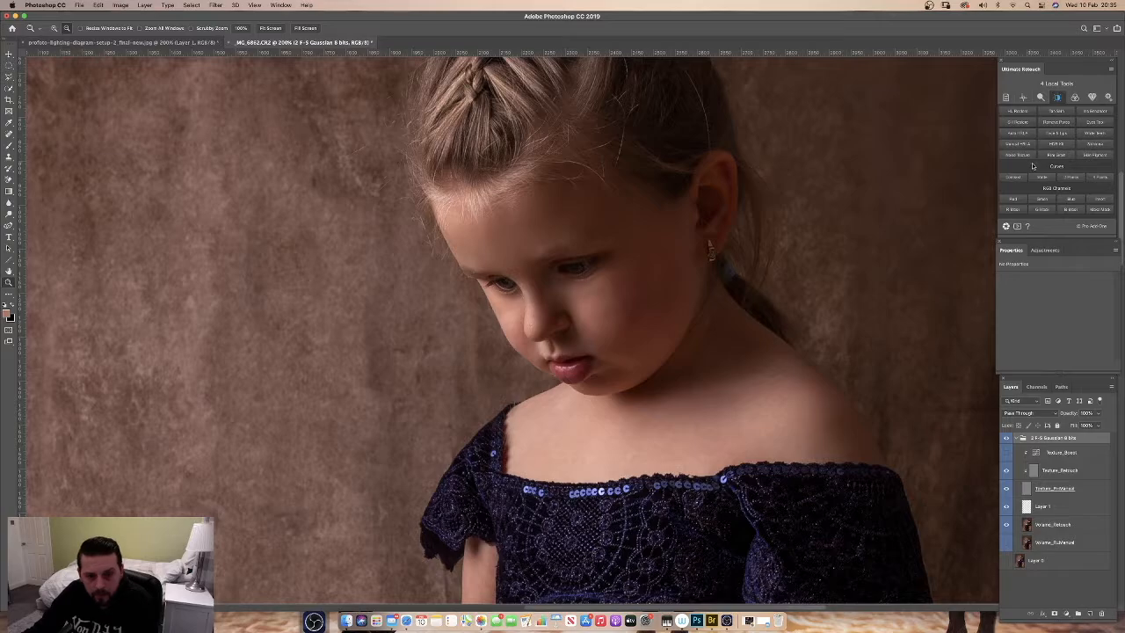
pyautogui.click(1095, 122)
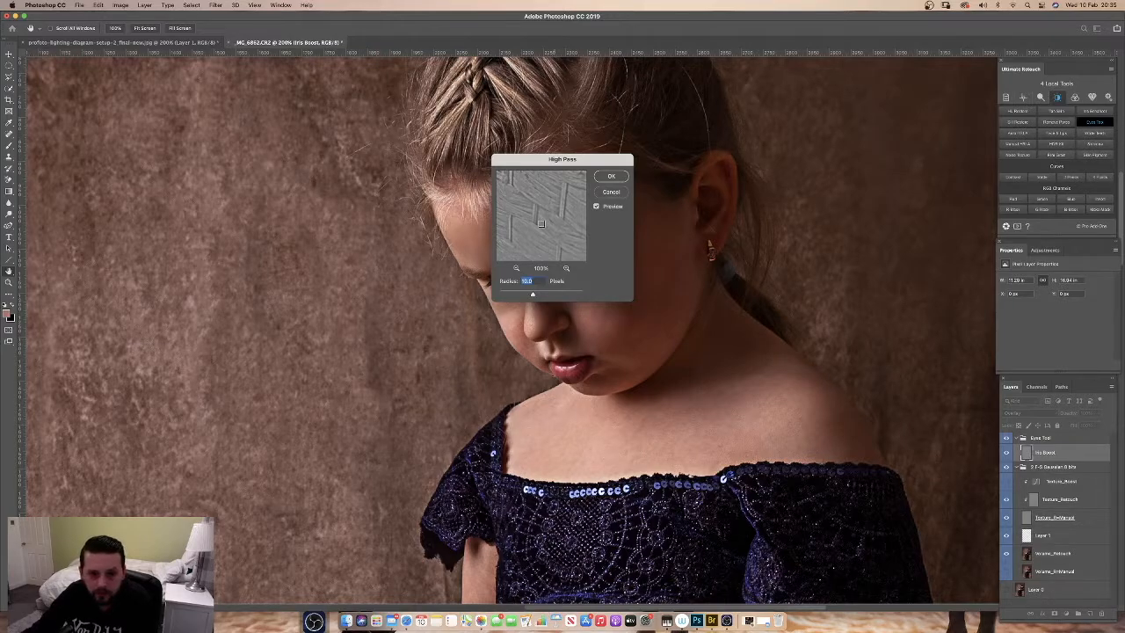
pyautogui.click(612, 177)
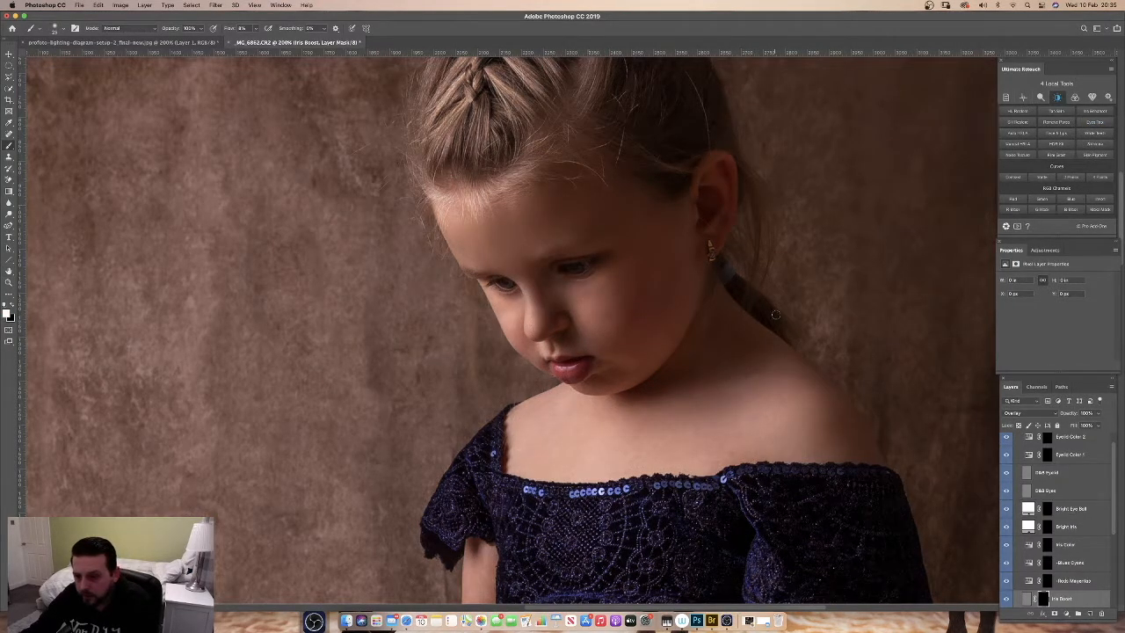
pyautogui.press('z')
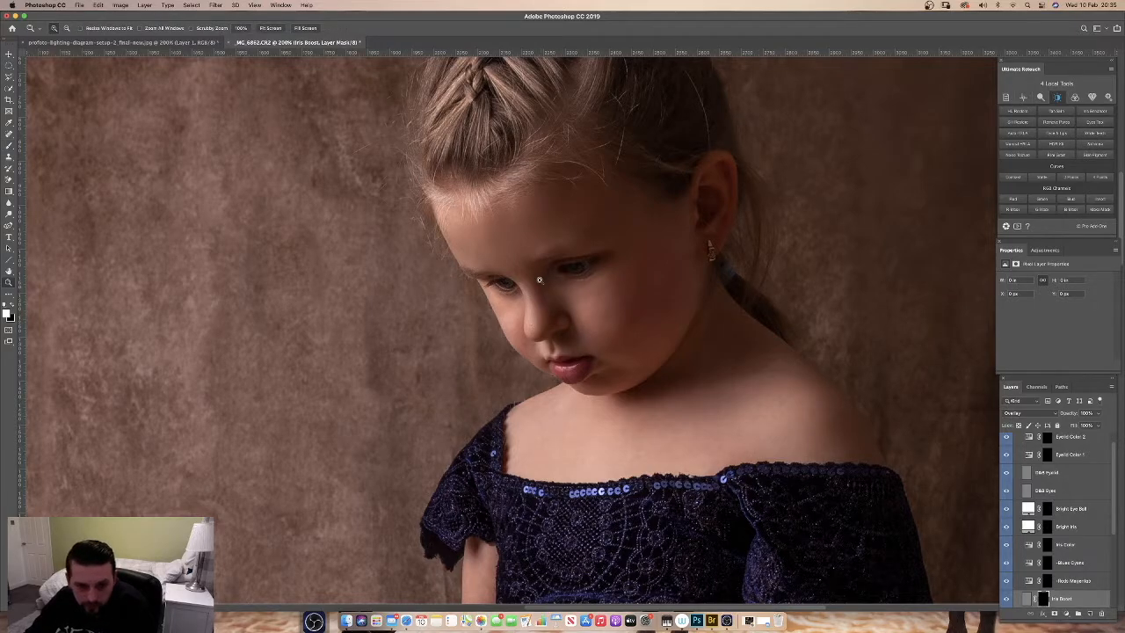
# Brighten the irises of both eyes by painting white on the Bright Iris mask with the Brush at 100% flow
pyautogui.click(542, 278)
pyautogui.click(548, 289)
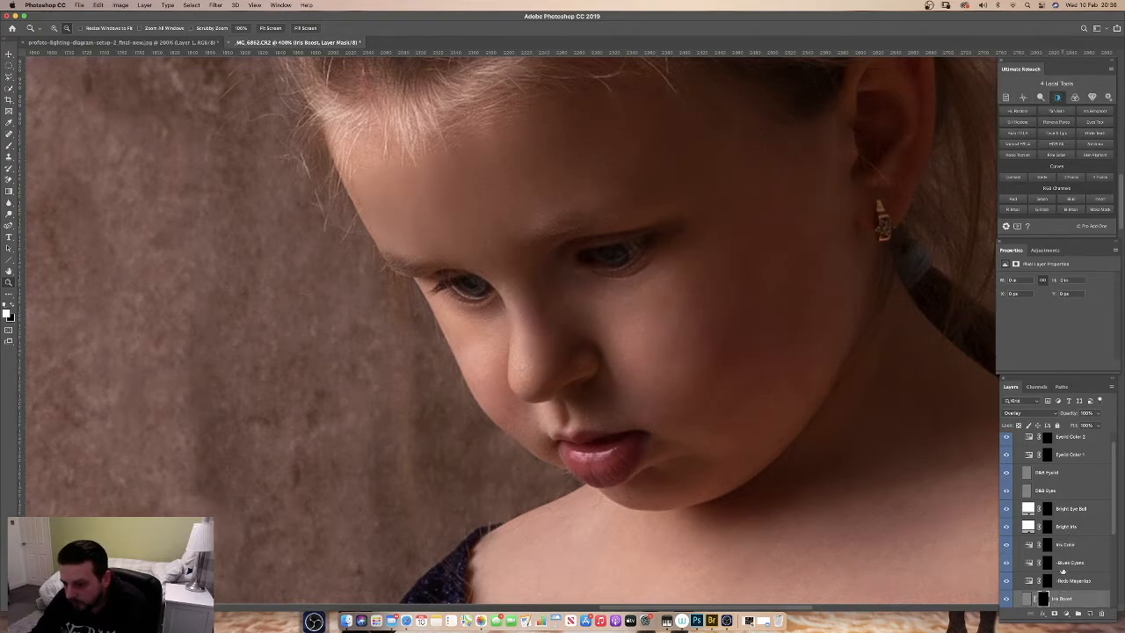
pyautogui.click(1049, 526)
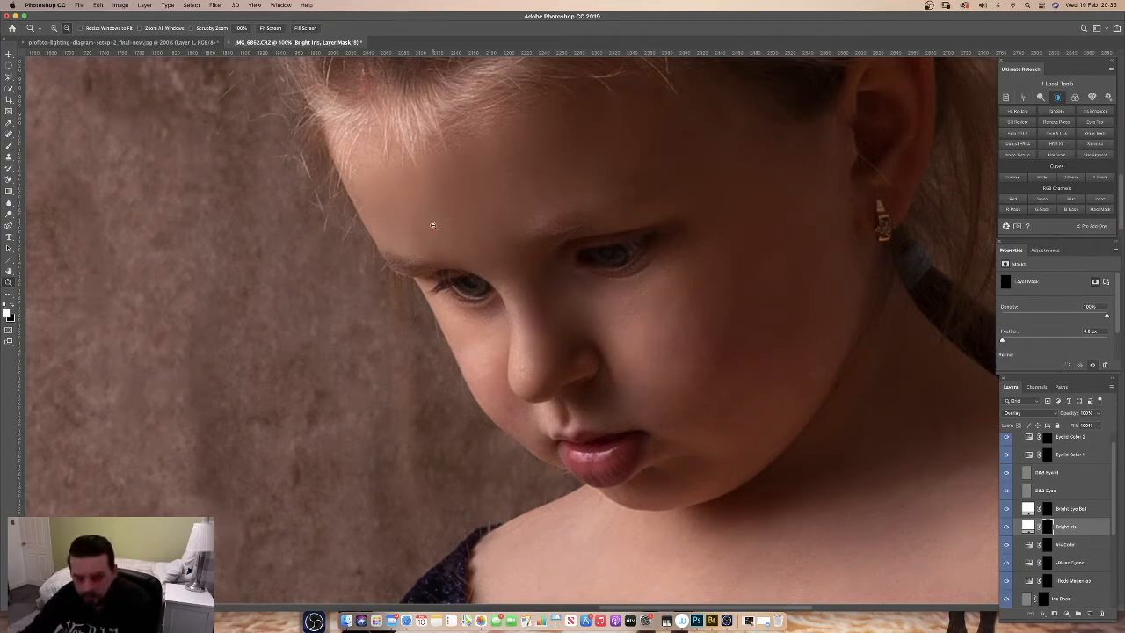
pyautogui.press('b')
pyautogui.click(254, 29)
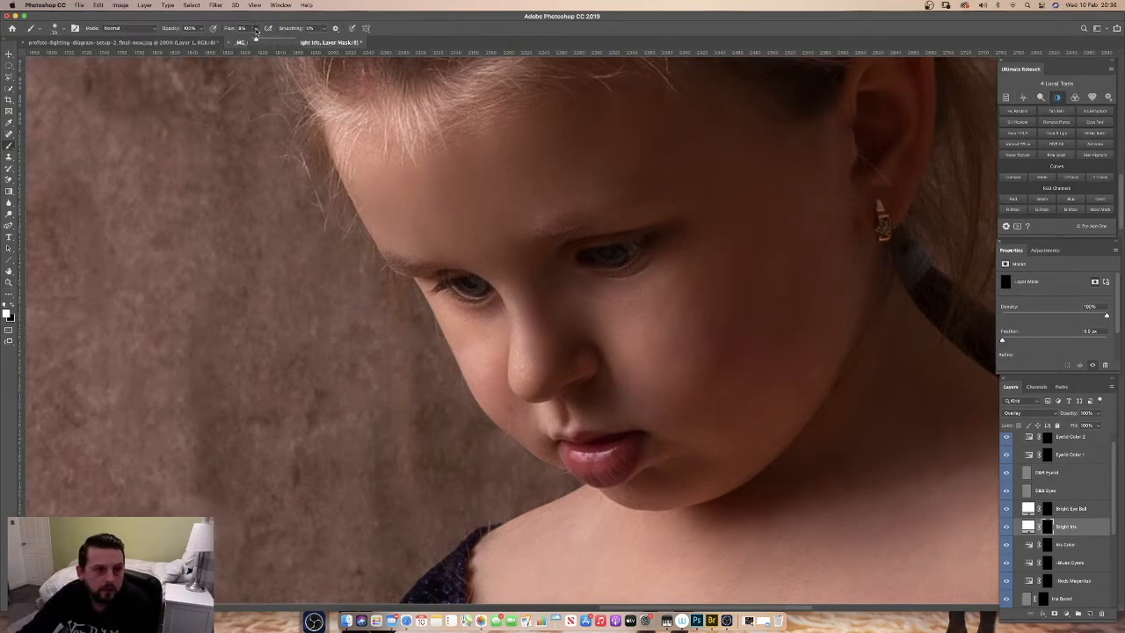
pyautogui.moveTo(256, 41); pyautogui.dragTo(320, 42)
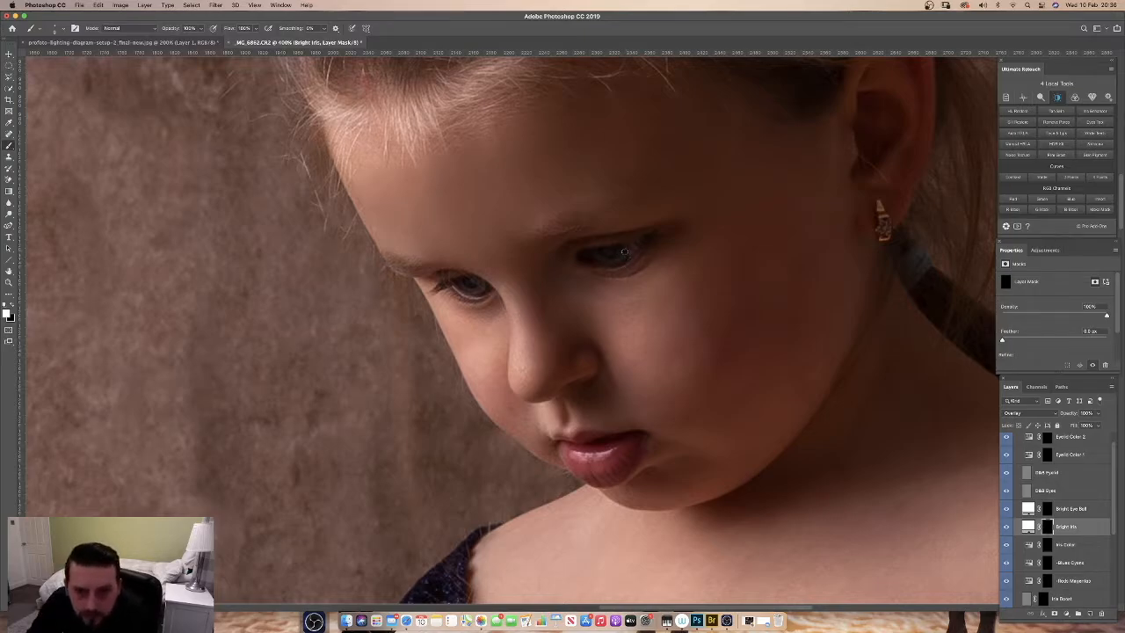
pyautogui.moveTo(622, 254); pyautogui.dragTo(620, 255)
pyautogui.moveTo(621, 254); pyautogui.dragTo(611, 262)
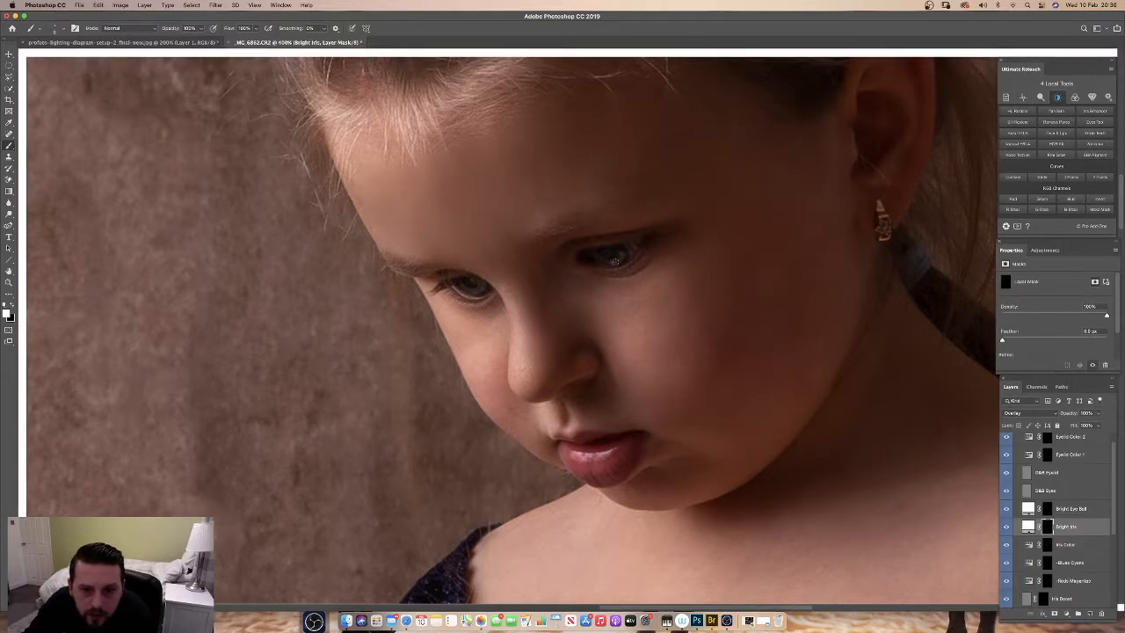
pyautogui.press('super+r')
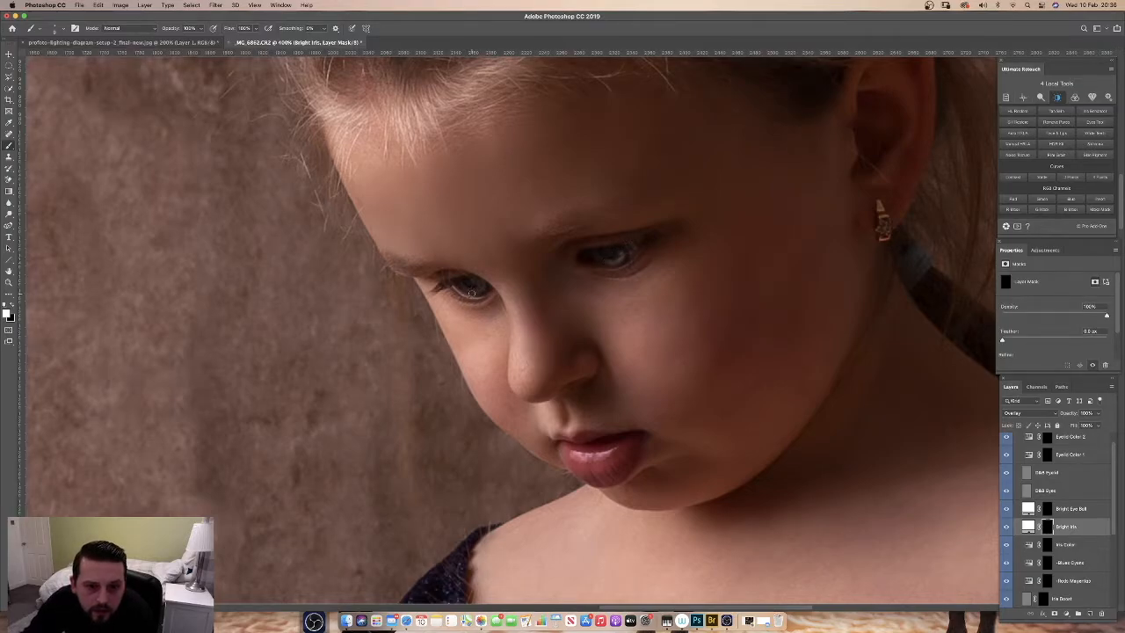
pyautogui.press('super+r')
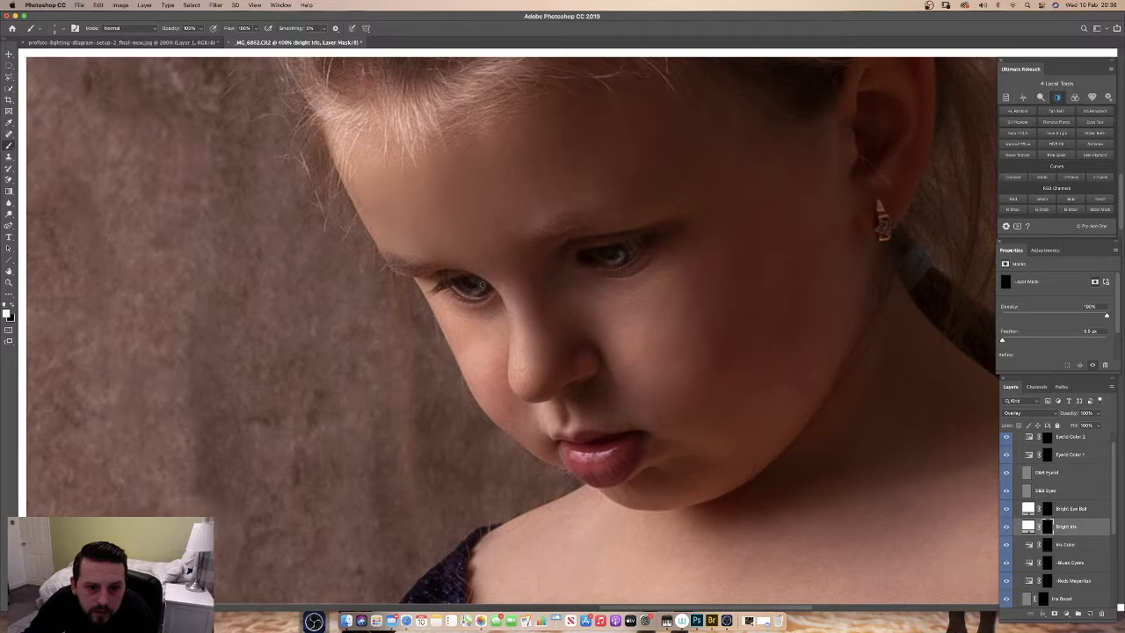
pyautogui.press('super+r')
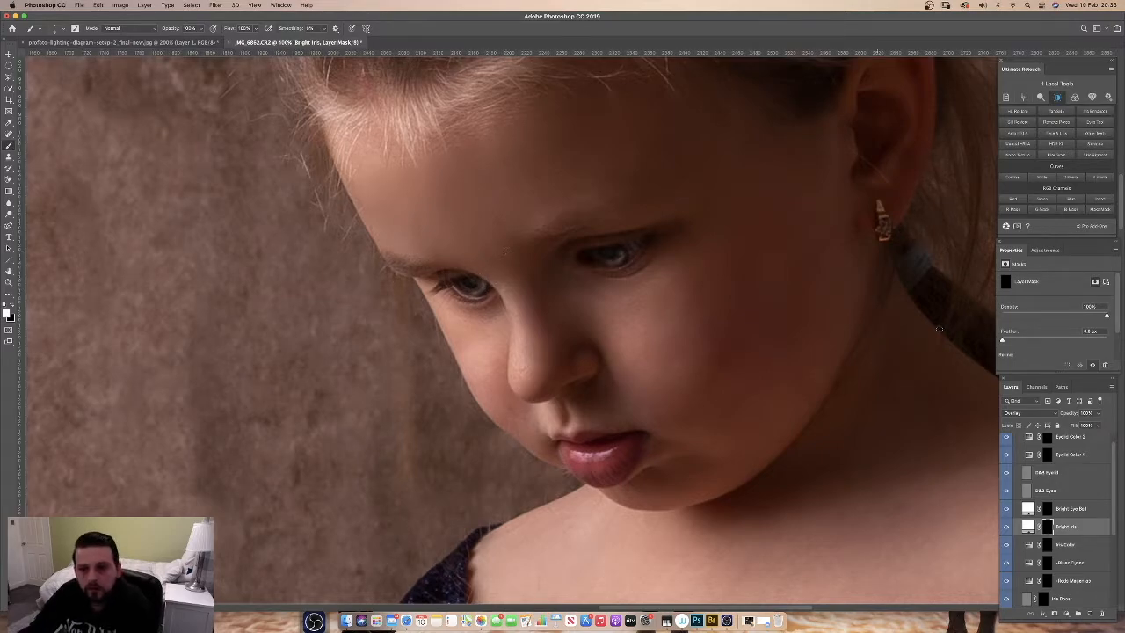
# Lower the Bright Iris layer's opacity to about 70%
pyautogui.click(1097, 413)
pyautogui.moveTo(1099, 424); pyautogui.dragTo(1090, 425)
pyautogui.click(1093, 475)
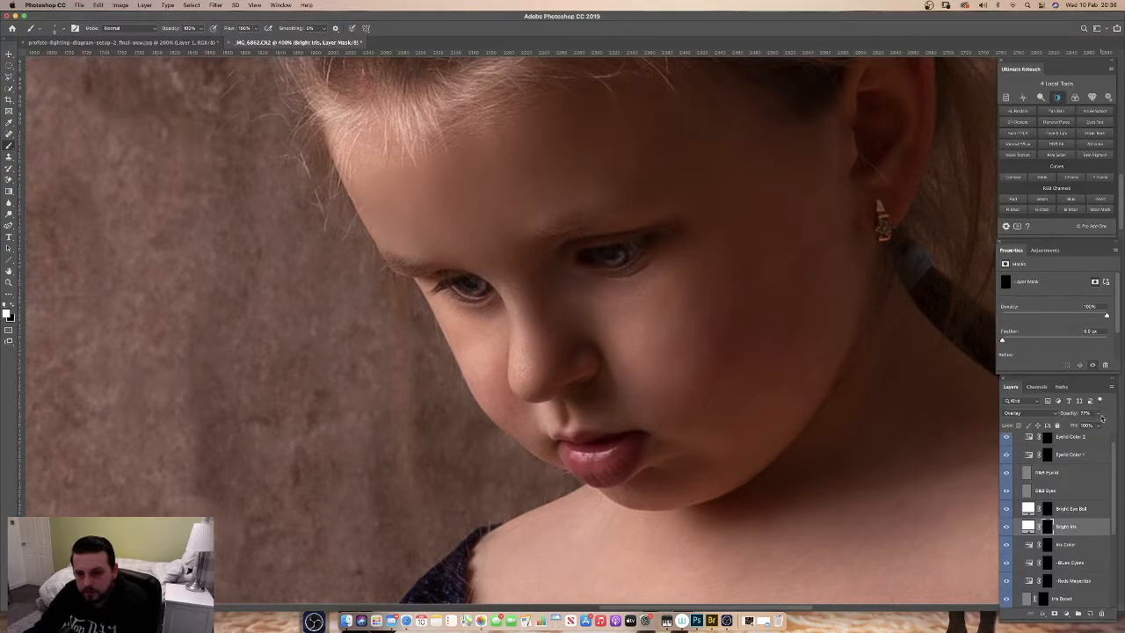
pyautogui.click(1098, 414)
pyautogui.moveTo(1099, 425); pyautogui.dragTo(1095, 426)
# Compare the portrait with and without the Bright Iris layer at 100% zoom
pyautogui.press('z')
pyautogui.click(601, 385)
pyautogui.click(600, 386)
pyautogui.click(601, 386)
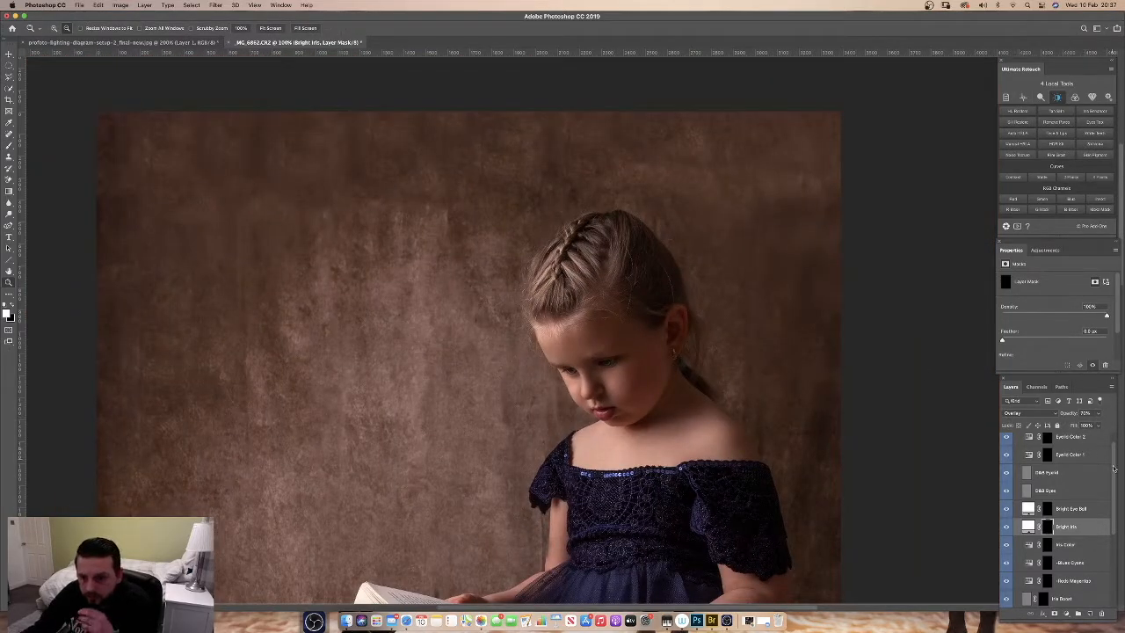
pyautogui.click(1006, 527)
pyautogui.click(1006, 527)
pyautogui.click(1006, 527)
pyautogui.click(1006, 527)
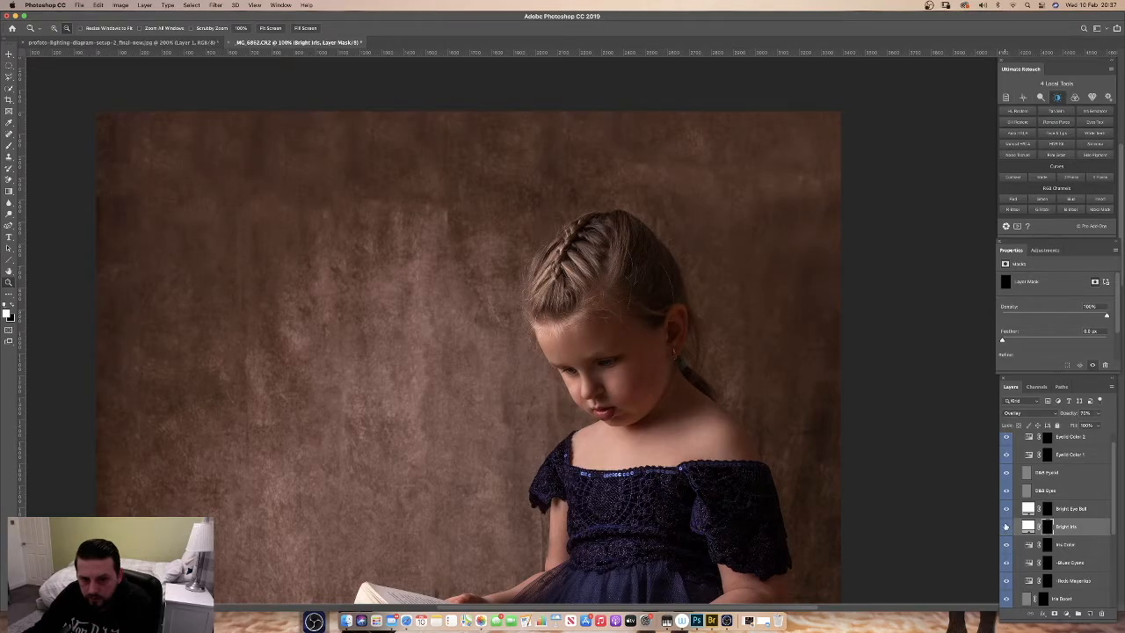
pyautogui.click(1006, 527)
pyautogui.click(1006, 527)
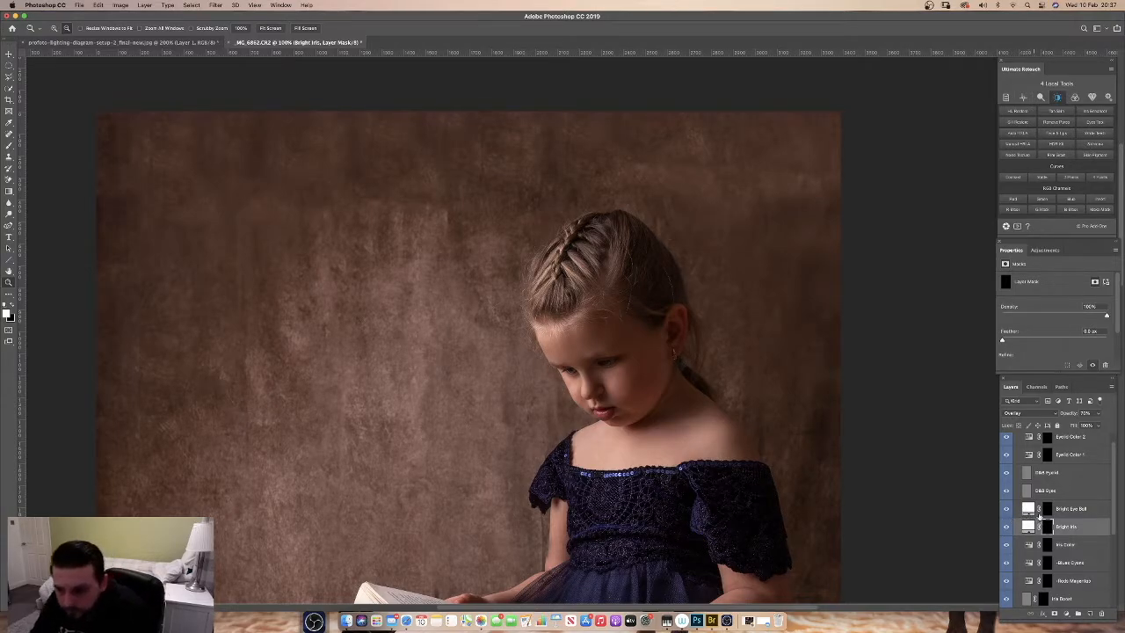
# Lighten the irises of both eyes on the D&B Eyes layer using the Dodge tool with its range set to Midtones
pyautogui.scroll(1, 1115, 494)
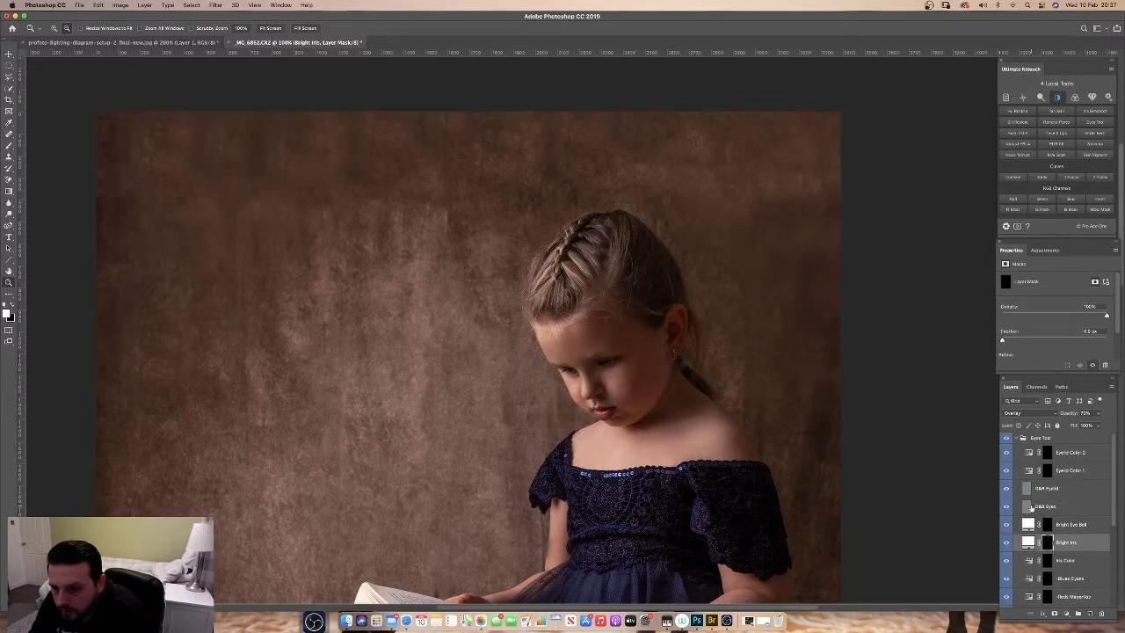
pyautogui.click(1026, 507)
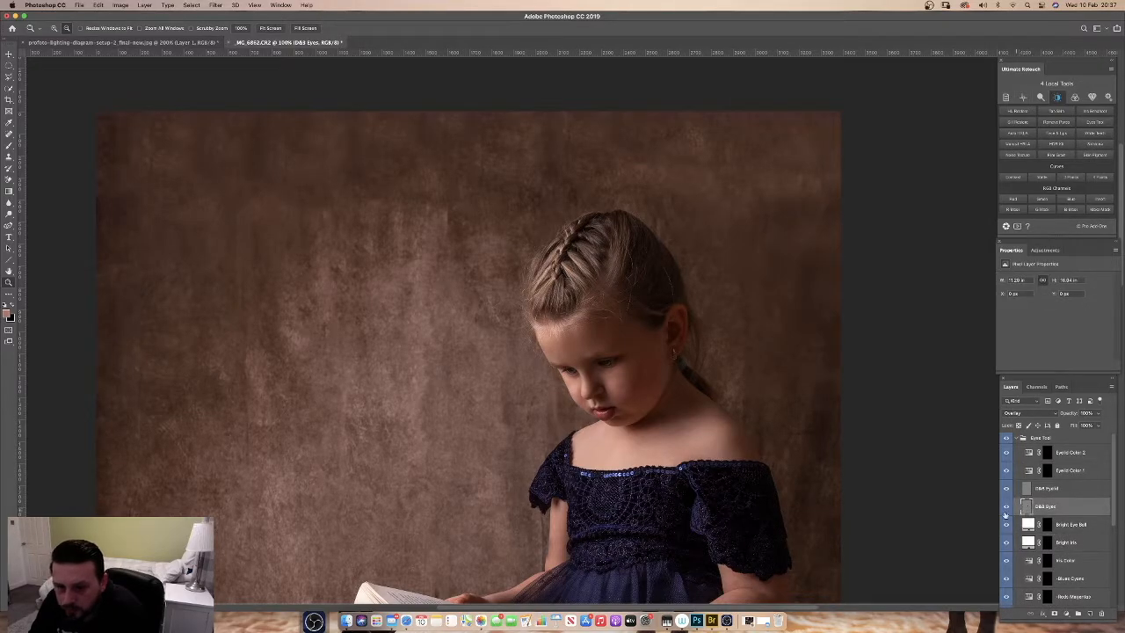
pyautogui.click(587, 374)
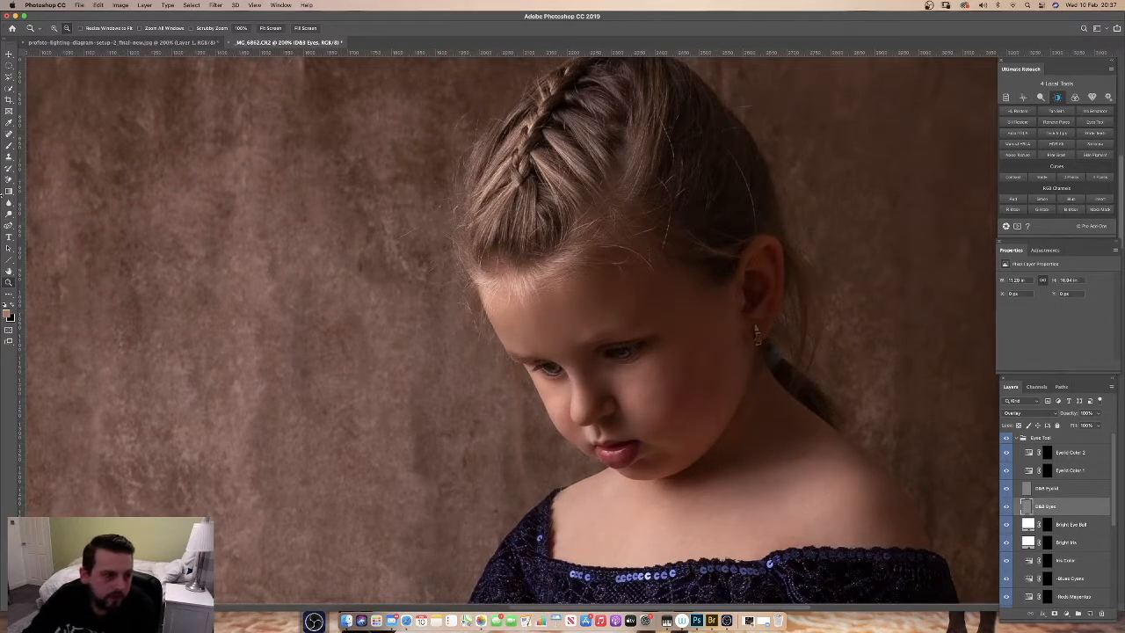
pyautogui.click(10, 216)
pyautogui.click(39, 214)
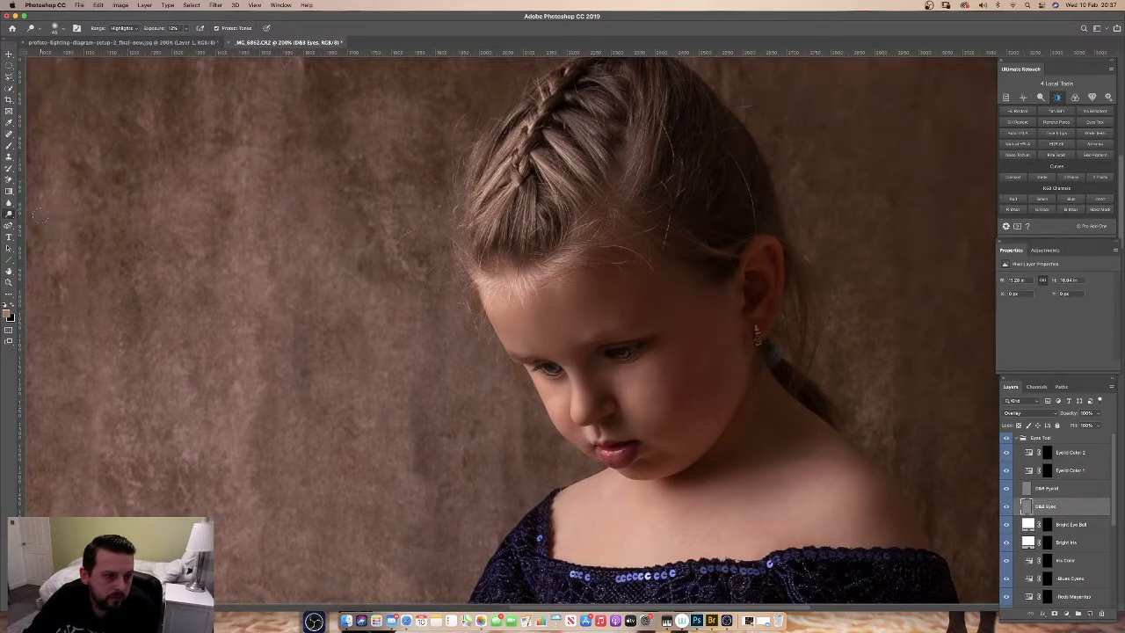
pyautogui.click(131, 28)
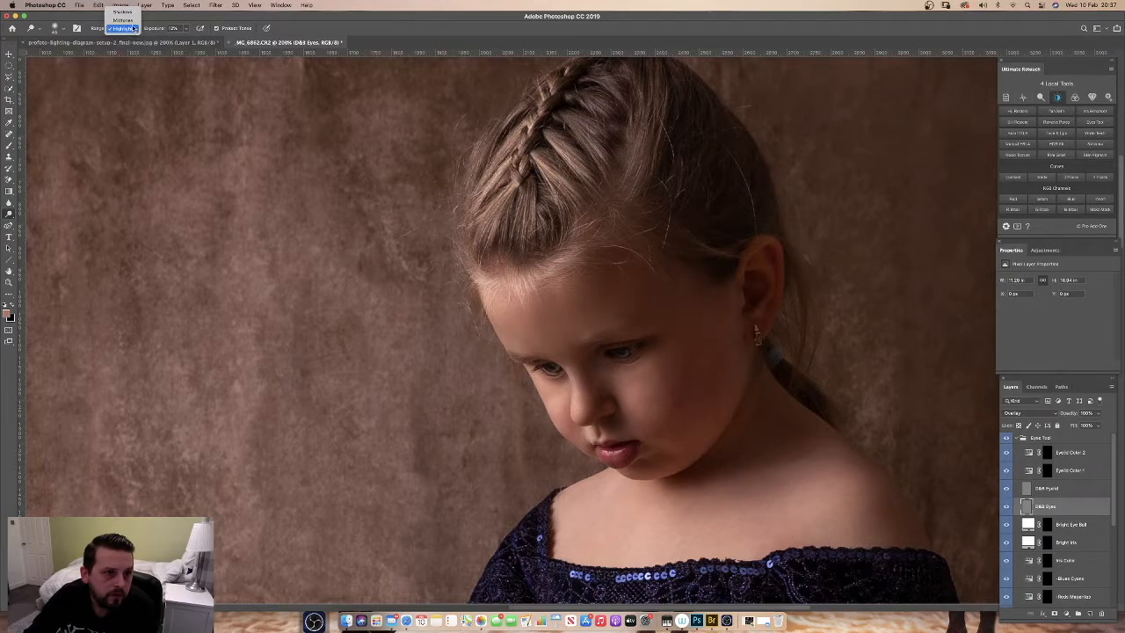
pyautogui.click(126, 20)
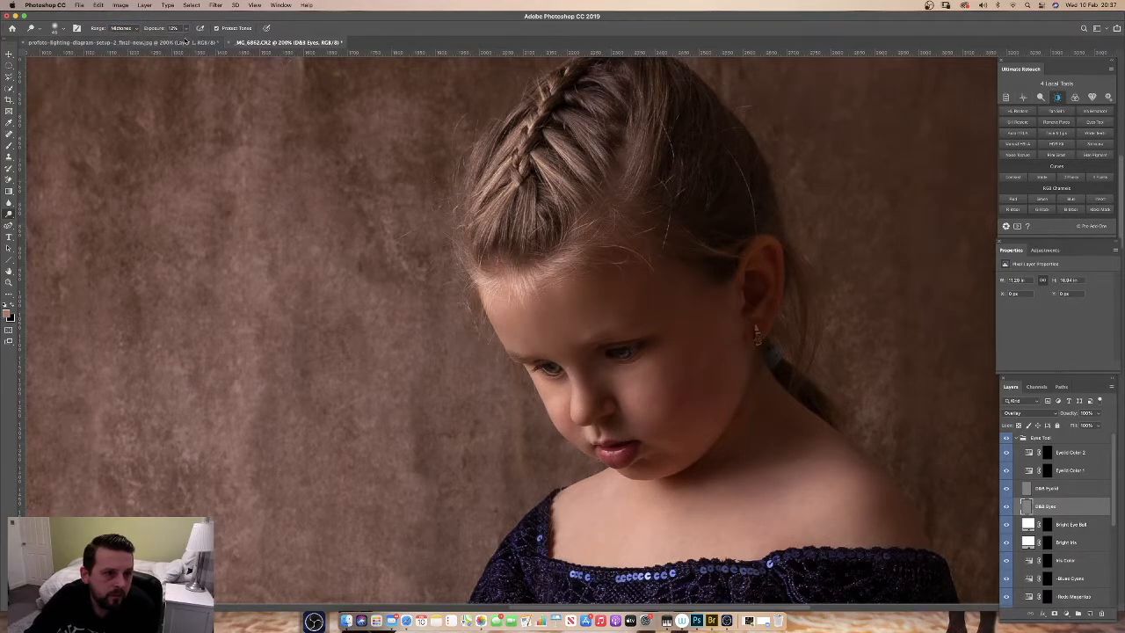
pyautogui.press('z')
pyautogui.click(626, 355)
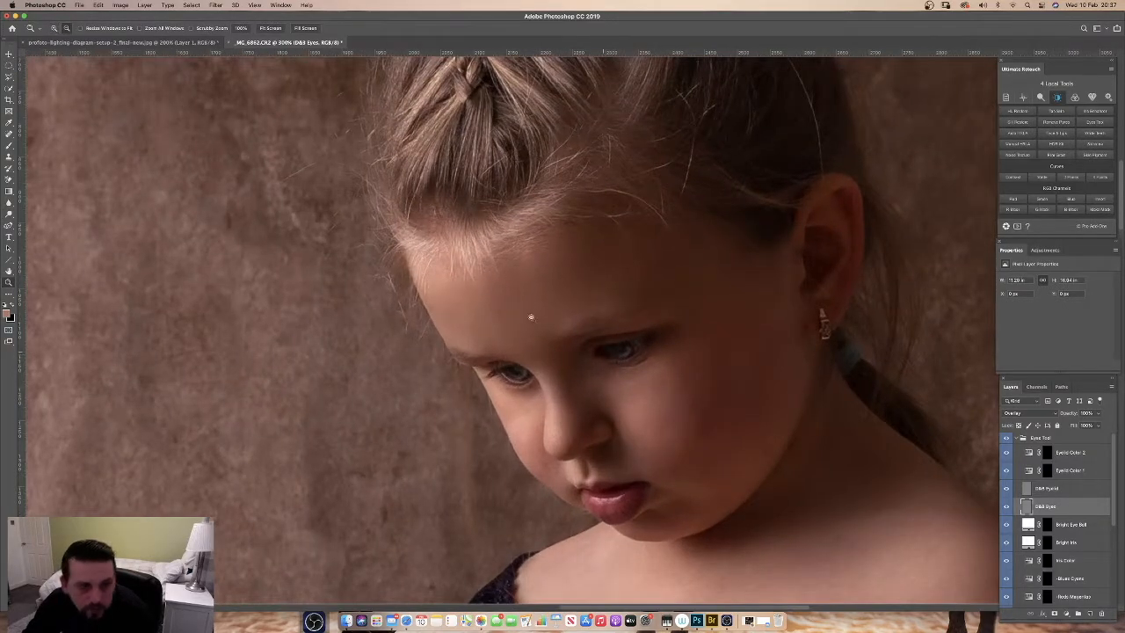
pyautogui.click(9, 214)
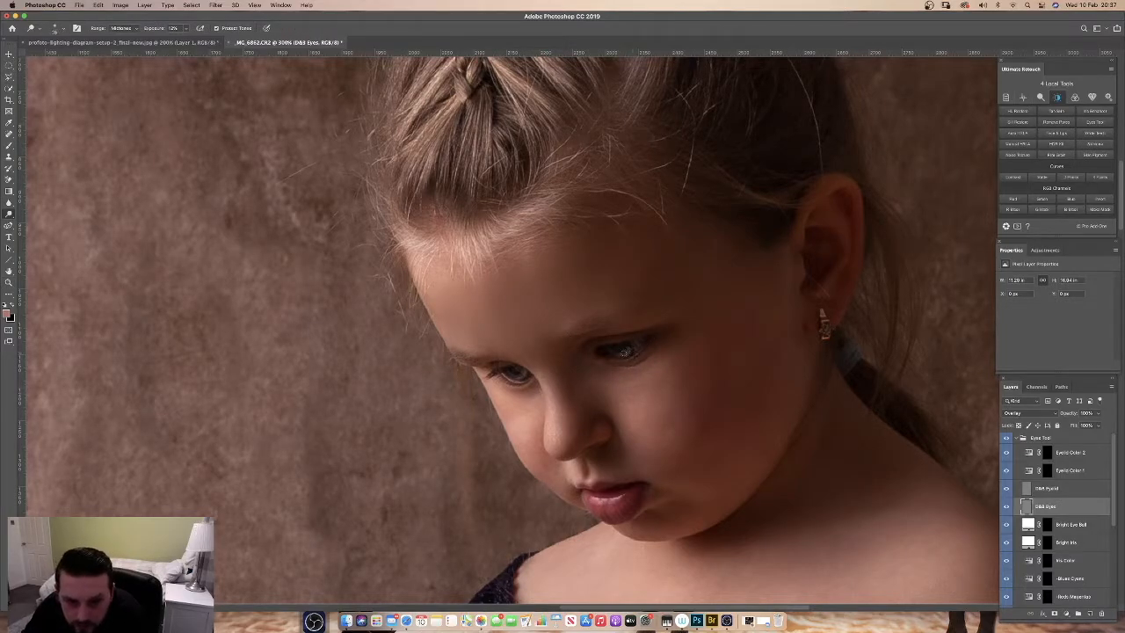
pyautogui.moveTo(622, 353); pyautogui.dragTo(625, 353)
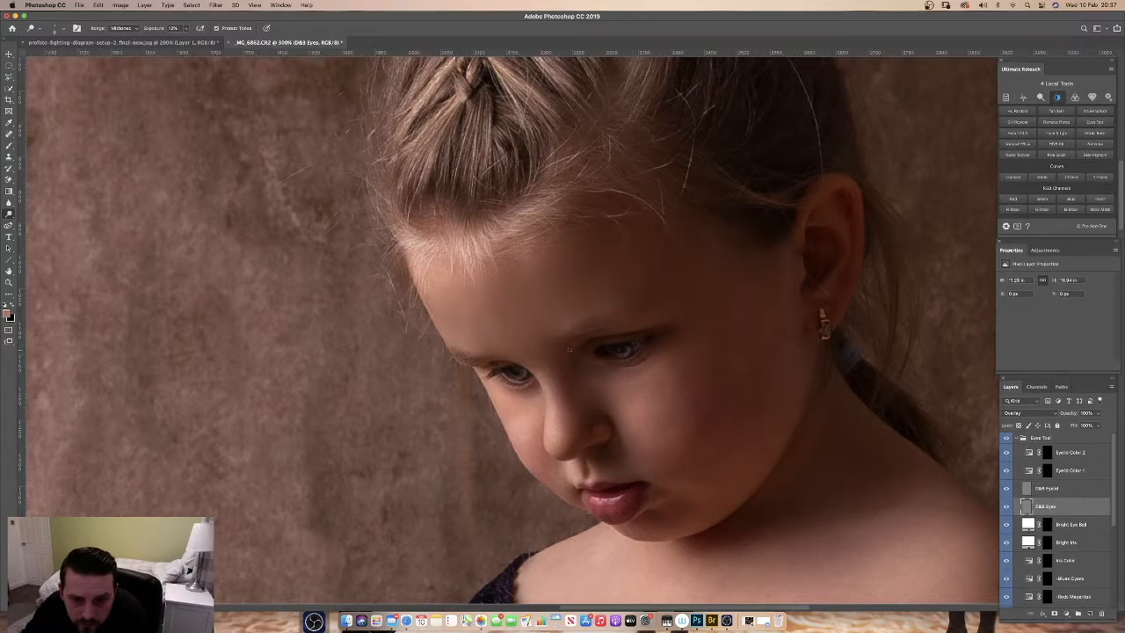
pyautogui.moveTo(513, 376); pyautogui.dragTo(516, 376)
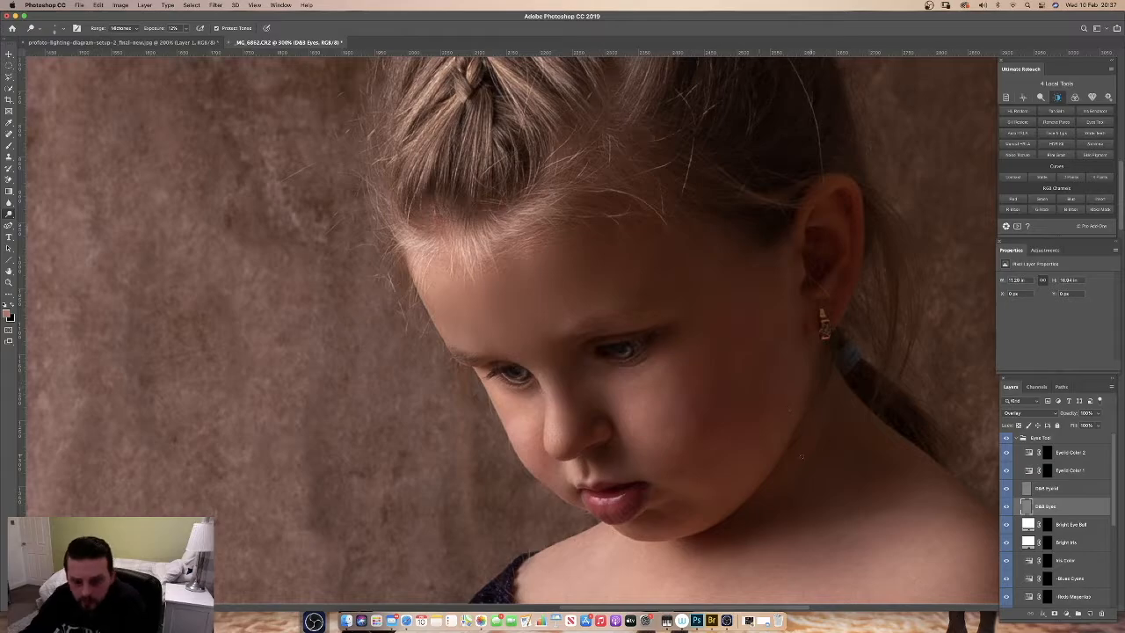
# Compare the portrait with and without the D&B Eyes layer at 100% zoom
pyautogui.press('z')
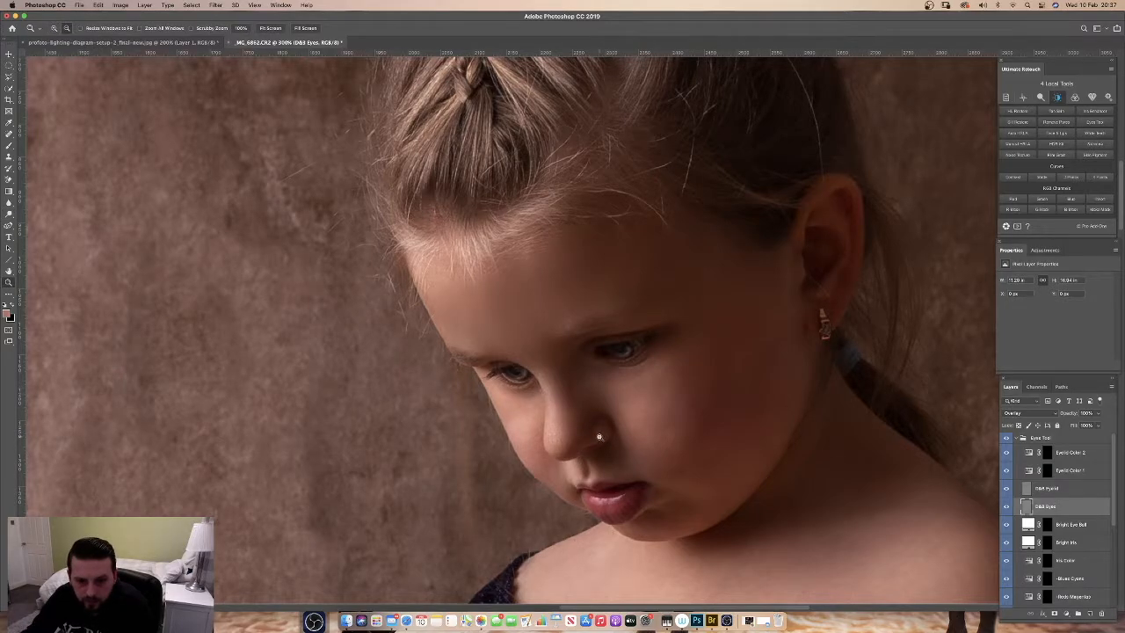
pyautogui.keyDown('alt'); pyautogui.click(602, 437); pyautogui.keyUp('alt')
pyautogui.keyDown('alt'); pyautogui.click(602, 437); pyautogui.keyUp('alt')
pyautogui.keyDown('alt'); pyautogui.click(605, 444); pyautogui.keyUp('alt')
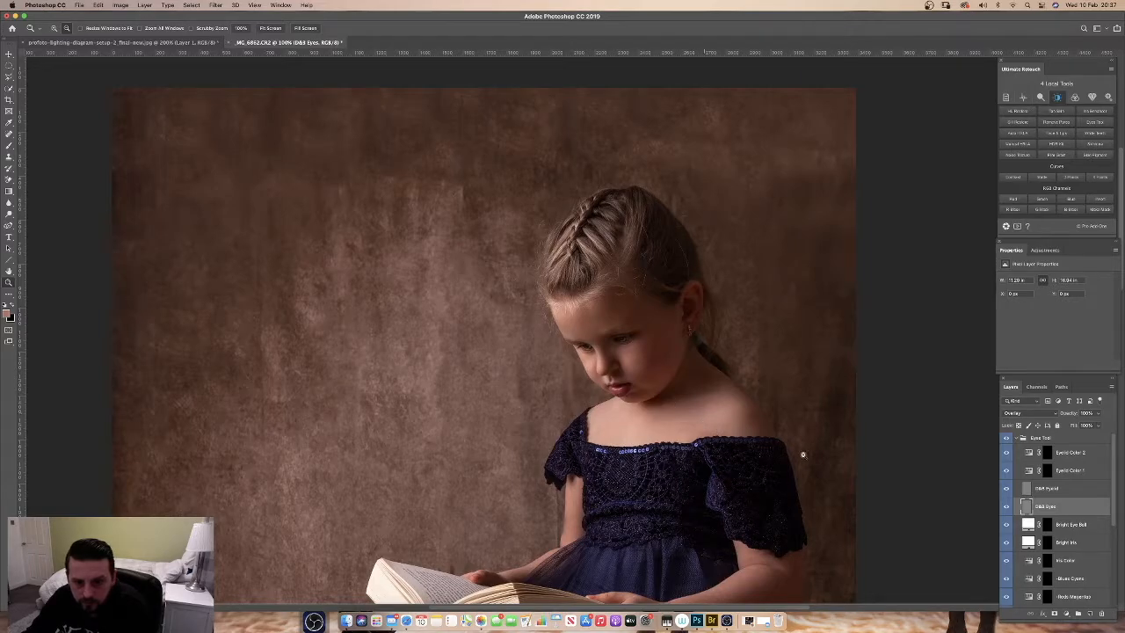
pyautogui.click(1006, 509)
pyautogui.click(1006, 509)
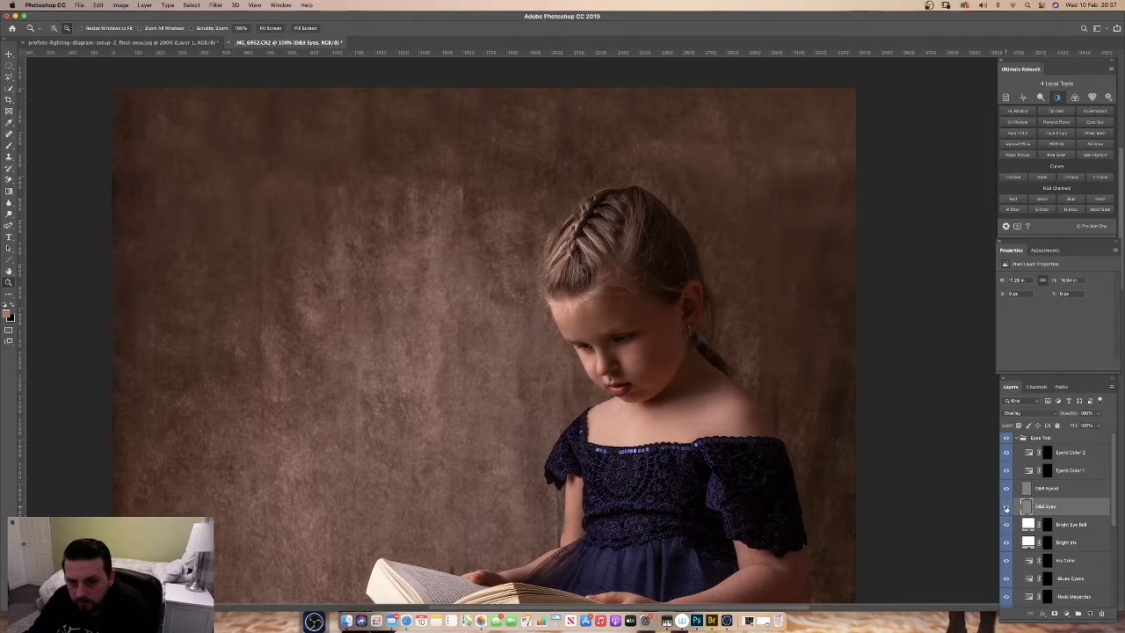
pyautogui.click(1005, 510)
pyautogui.click(1005, 510)
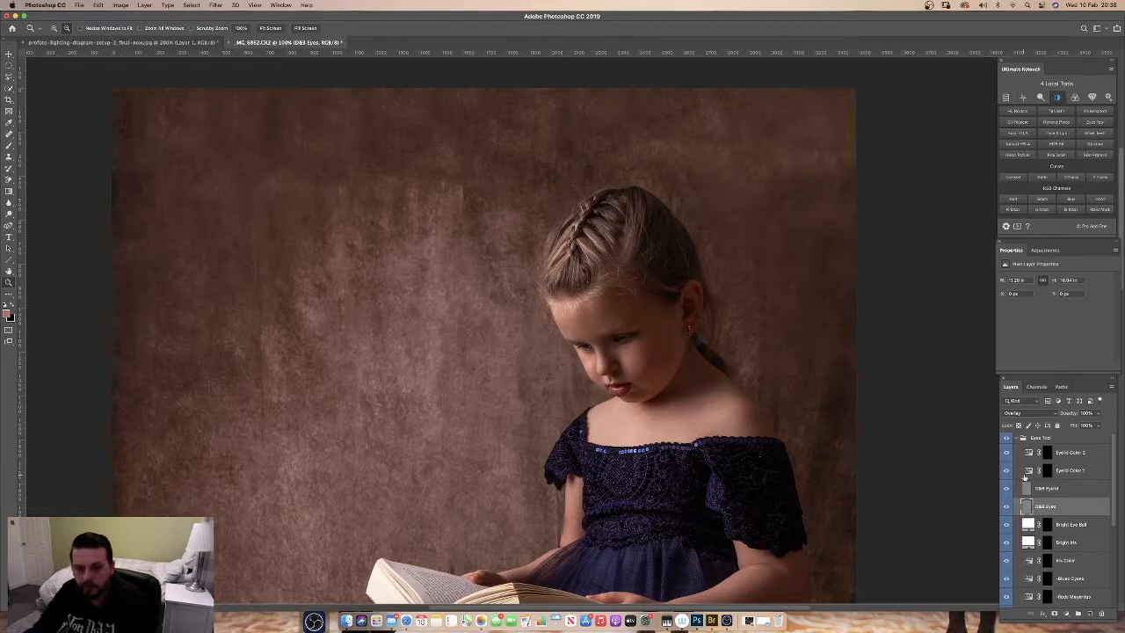
pyautogui.moveTo(615, 407)
pyautogui.mouseDown()
pyautogui.moveTo(633, 324)
pyautogui.moveTo(618, 391)
pyautogui.mouseUp()
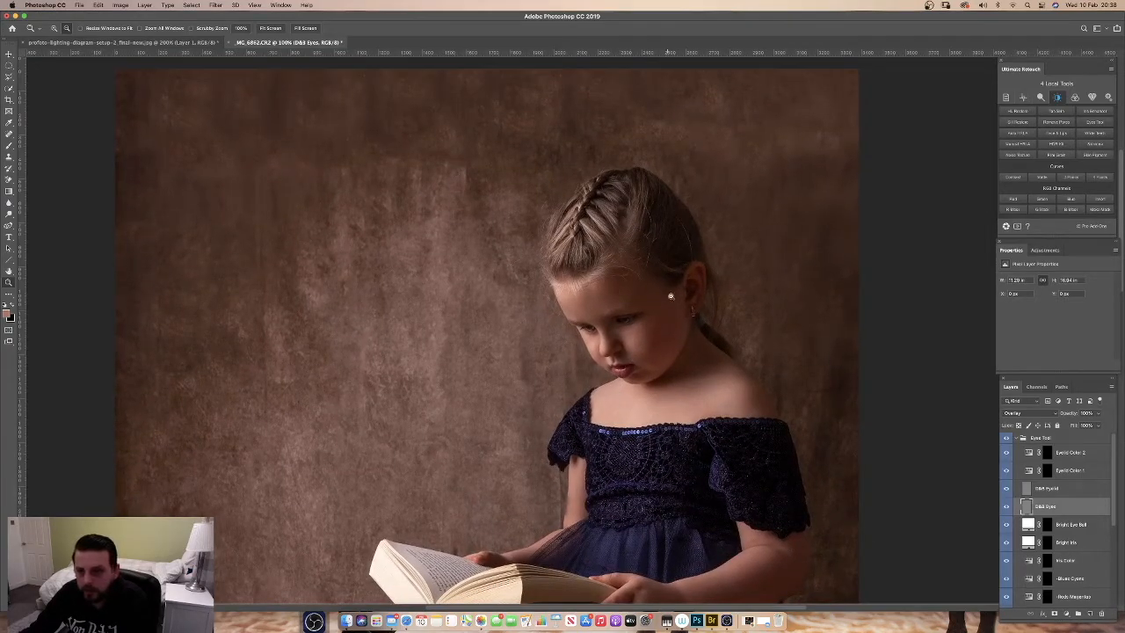
# Stamp all visible layers into a new layer above the Eyes Tool group and add Ultimate Retouch's Local HP sharpening with the offered High Pass radius
pyautogui.click(1040, 438)
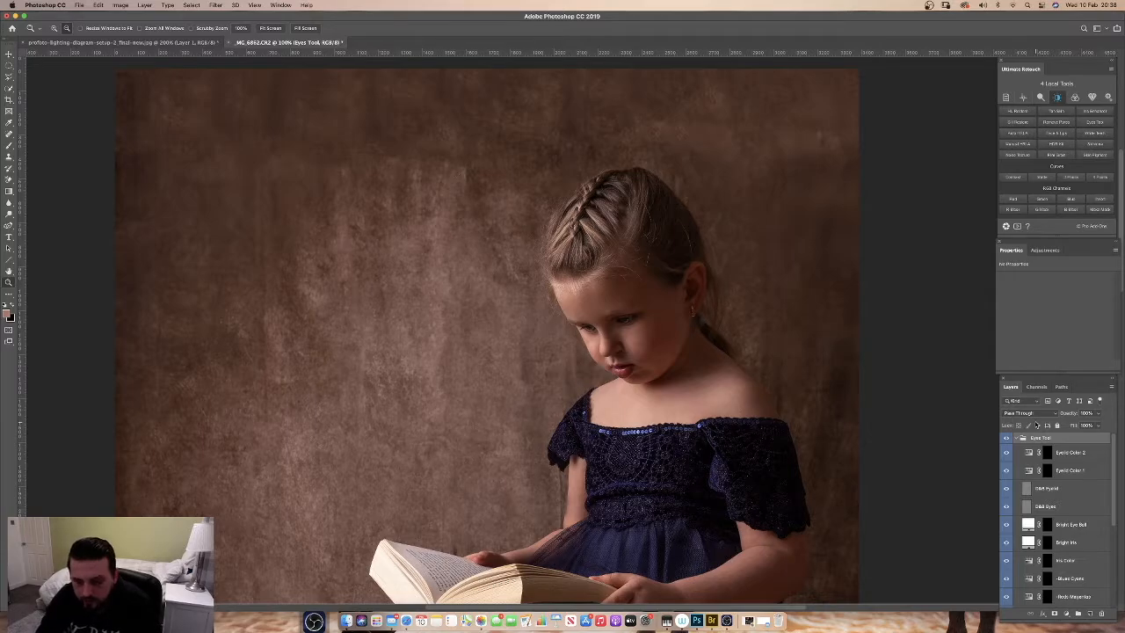
pyautogui.press('super+alt+shift+e')
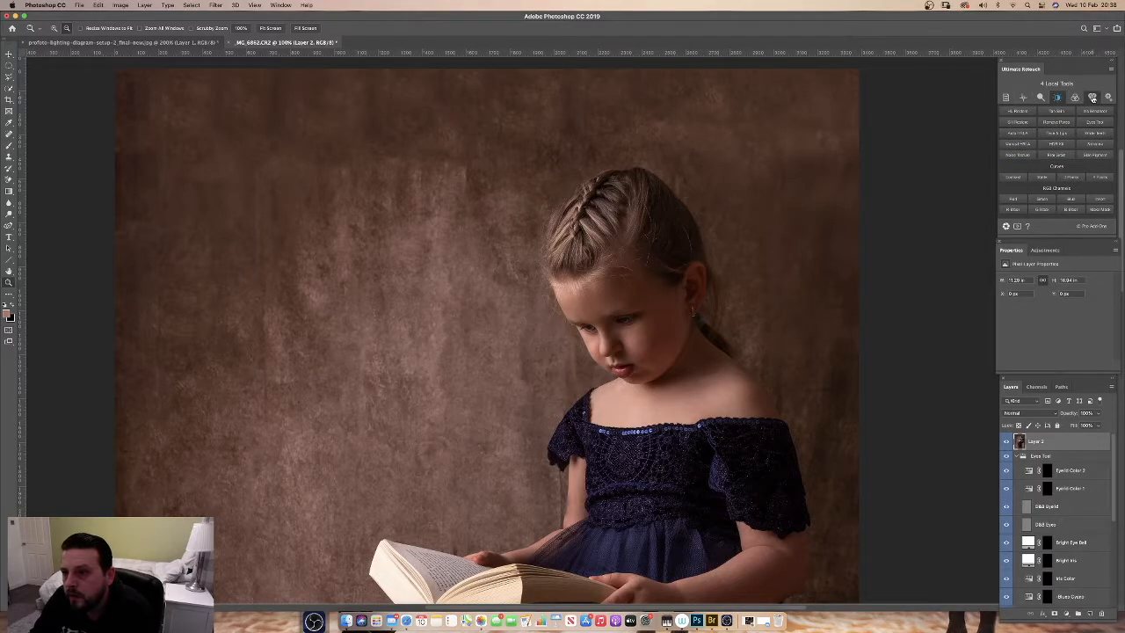
pyautogui.click(1093, 99)
pyautogui.click(1094, 154)
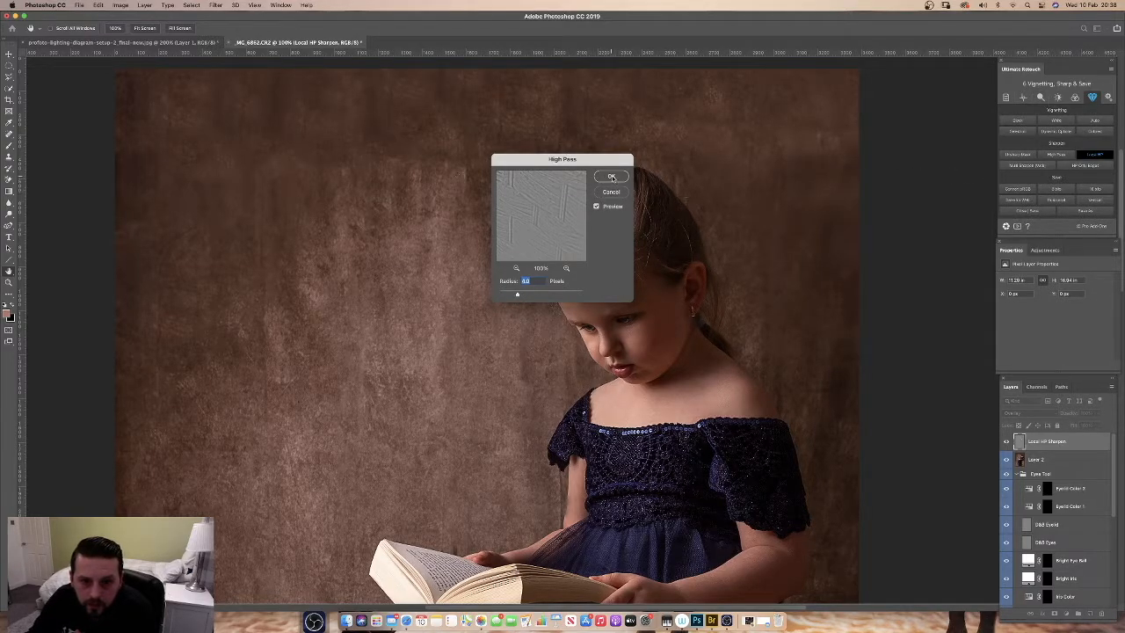
pyautogui.click(612, 177)
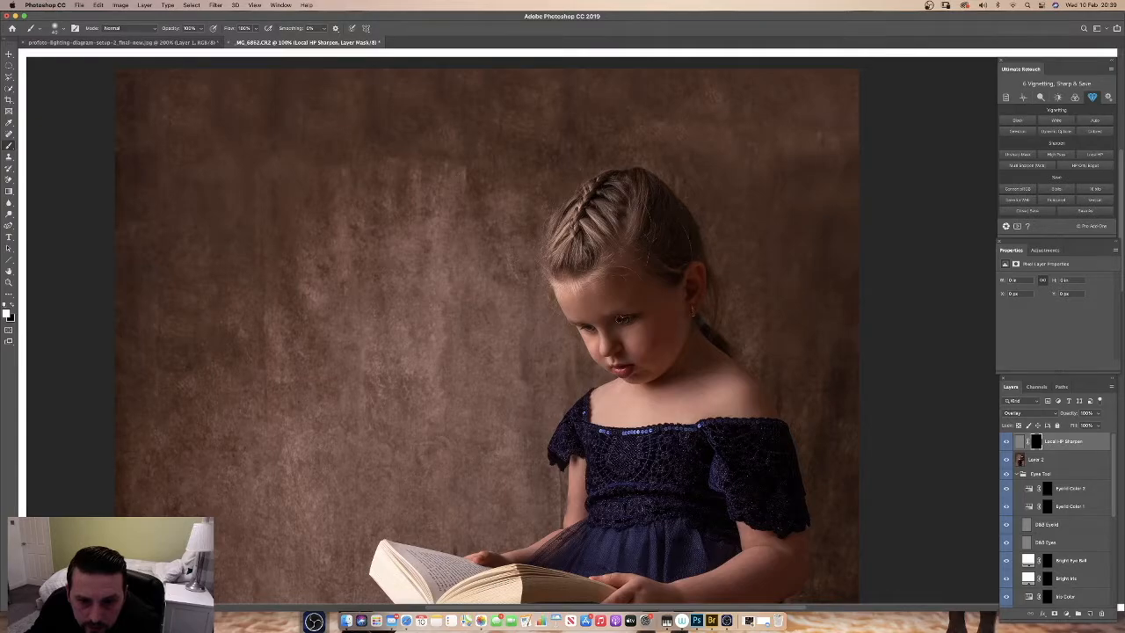
# Paint white on the Local HP Sharpen mask over the eyes, lips and earring to sharpen them
pyautogui.moveTo(629, 322); pyautogui.dragTo(593, 329)
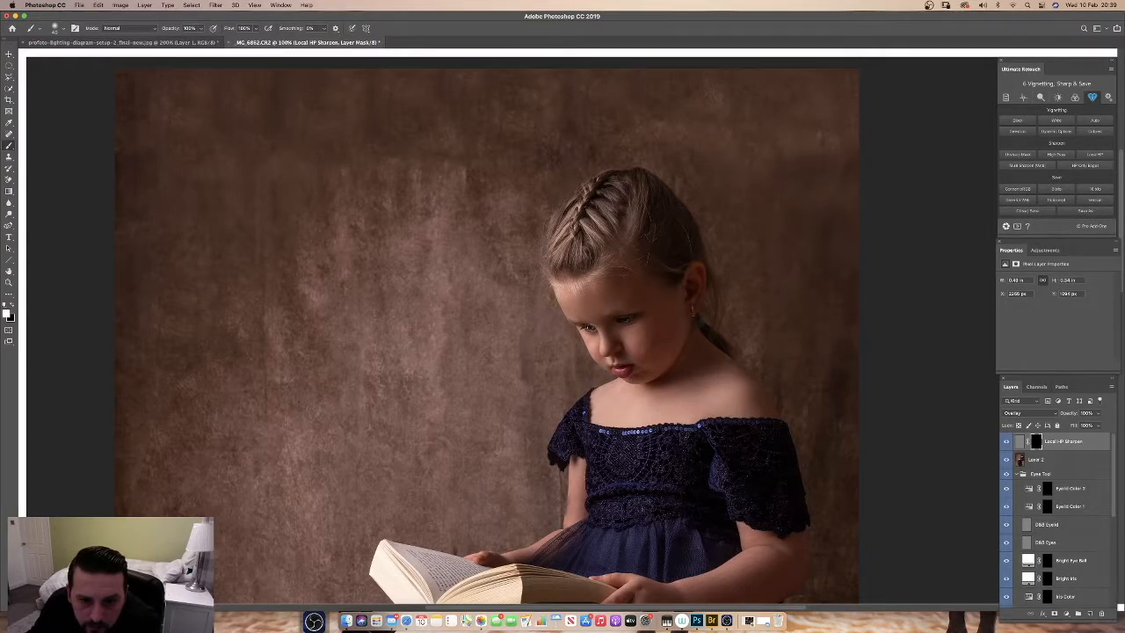
pyautogui.moveTo(617, 369); pyautogui.dragTo(627, 368)
pyautogui.moveTo(692, 312); pyautogui.dragTo(692, 311)
# Compare the portrait with and without the Local HP Sharpen layer
pyautogui.scroll(-3, 693, 311)
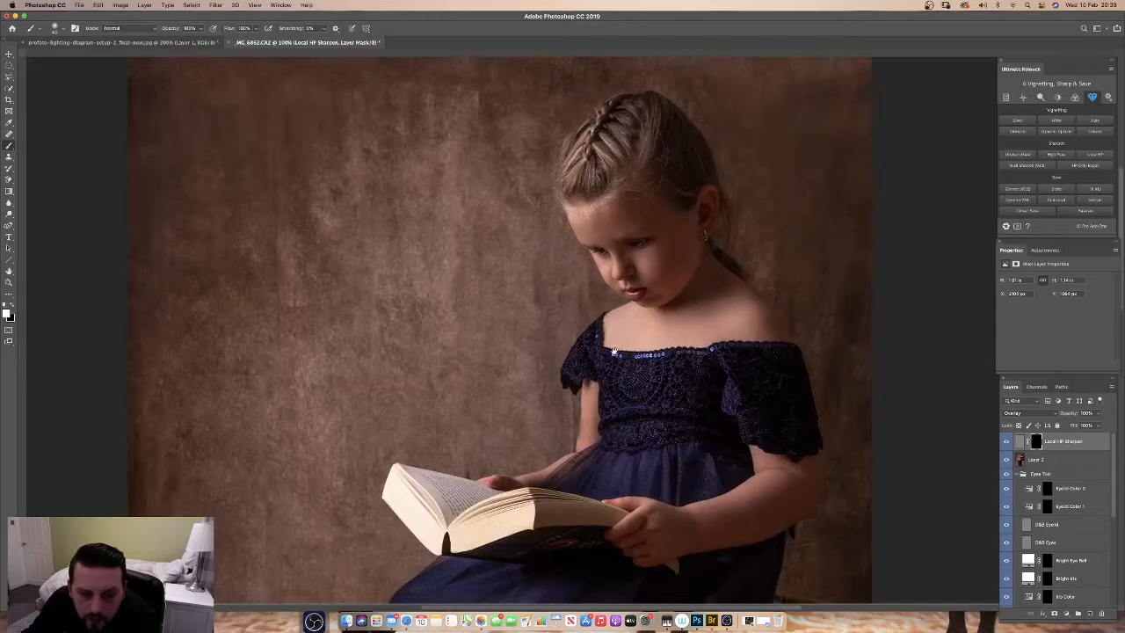
pyautogui.scroll(3, 612, 353)
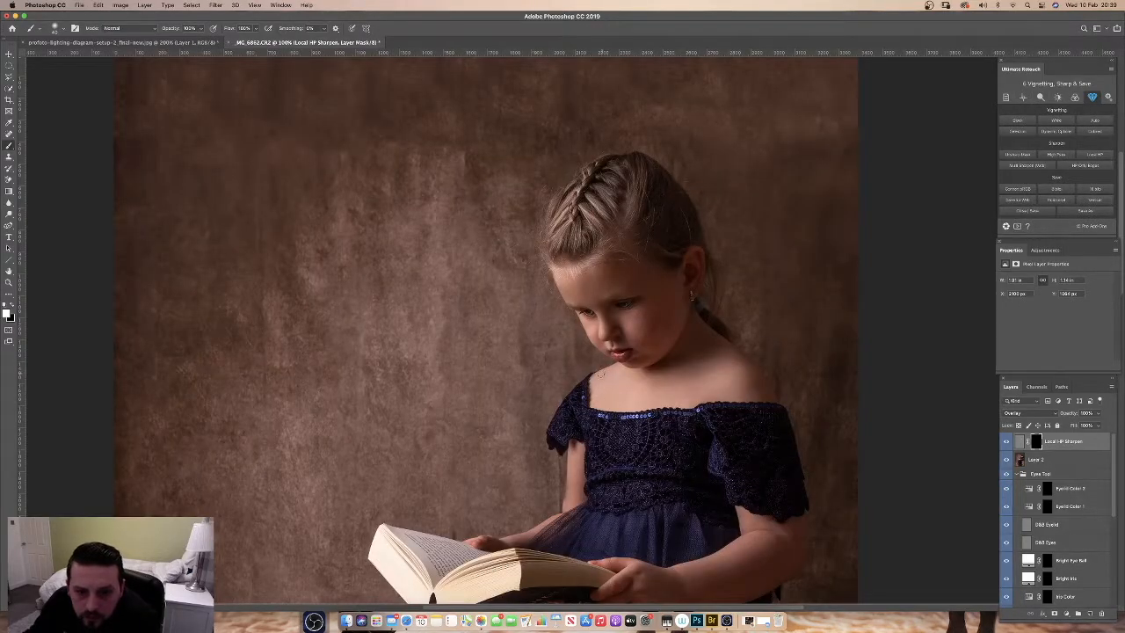
pyautogui.click(1006, 442)
pyautogui.click(1006, 443)
pyautogui.click(1006, 443)
pyautogui.click(1006, 443)
pyautogui.click(1006, 444)
pyautogui.click(1006, 444)
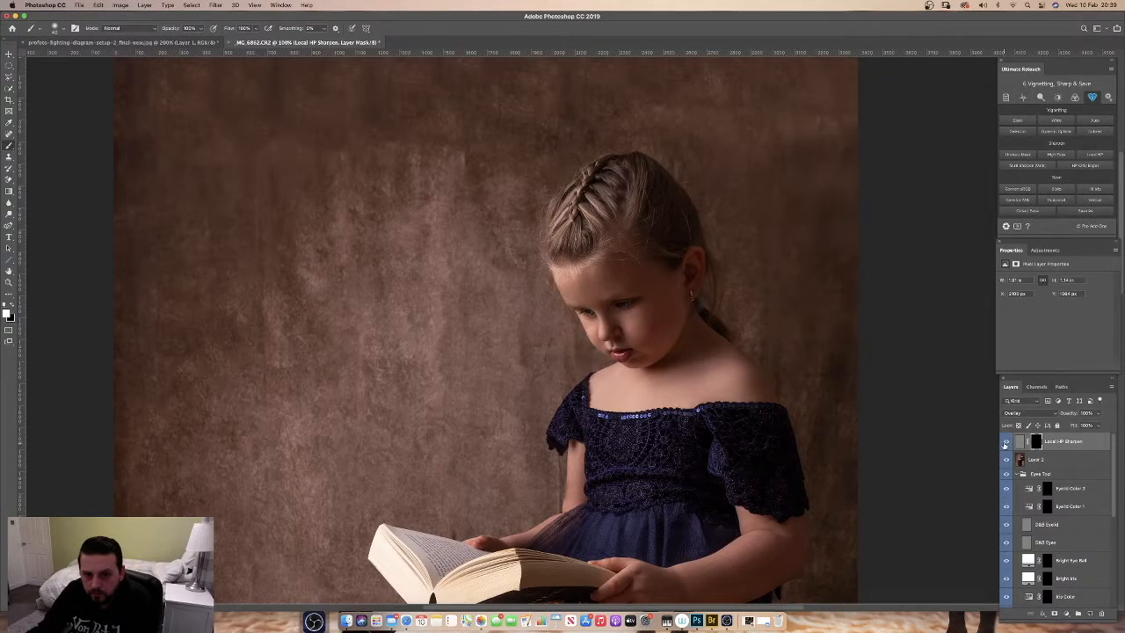
# Add a Curves adjustment layer above Local HP Sharpen and pull the RGB curve's midtones down to darken the whole portrait
pyautogui.press('z')
pyautogui.keyDown('alt'); pyautogui.click(635, 437); pyautogui.keyUp('alt')
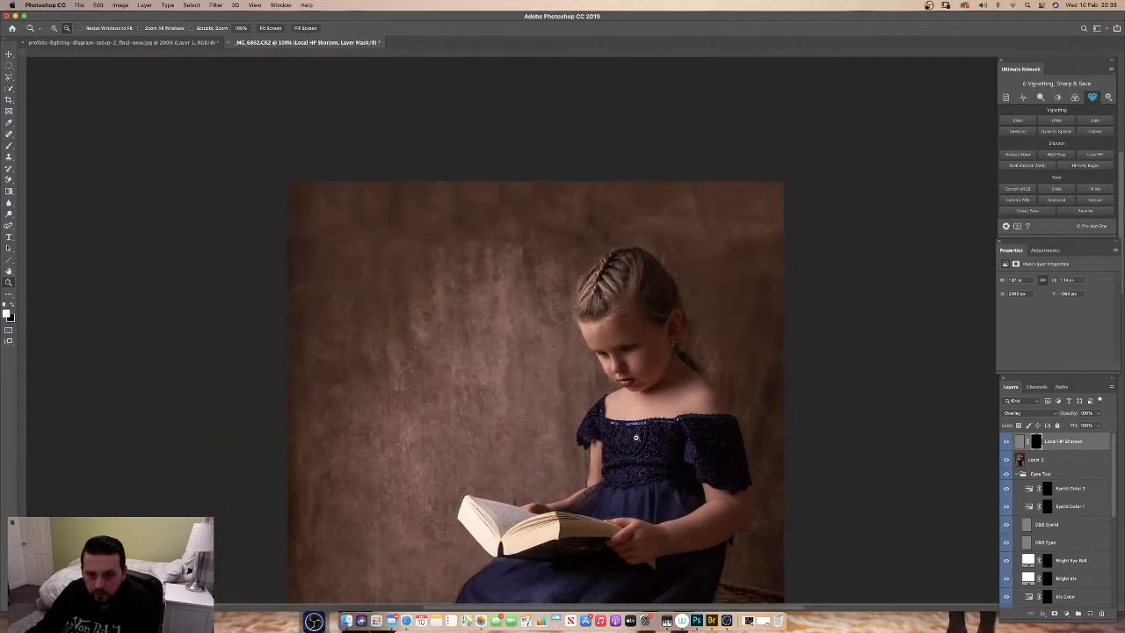
pyautogui.moveTo(627, 446); pyautogui.dragTo(650, 427)
pyautogui.click(633, 396)
pyautogui.keyDown('alt'); pyautogui.click(615, 378); pyautogui.keyUp('alt')
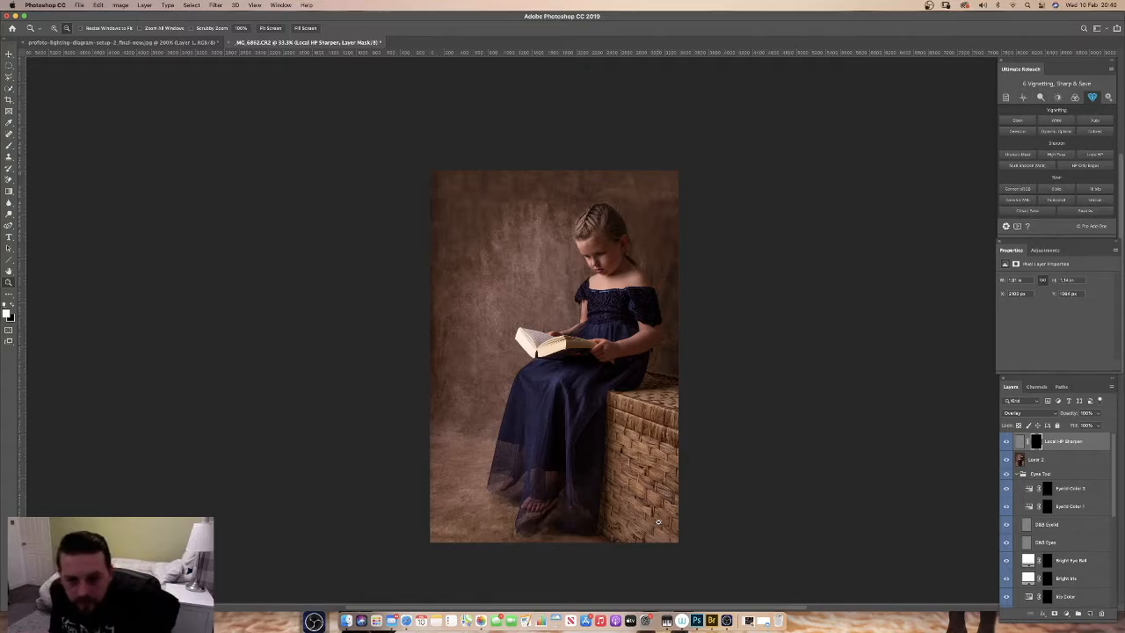
pyautogui.click(1066, 613)
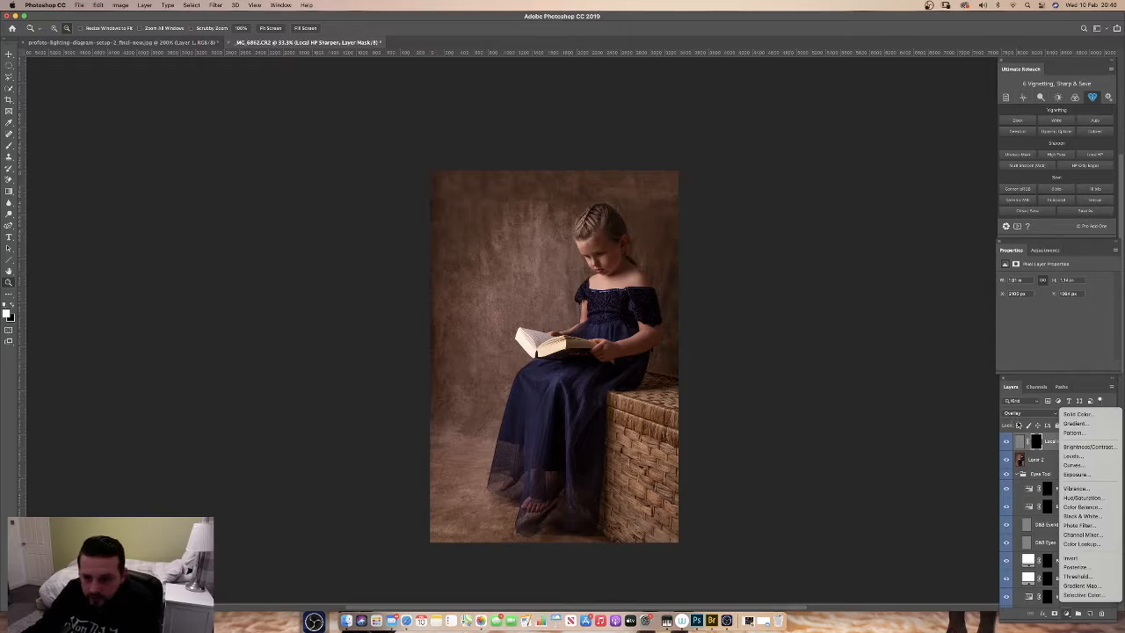
pyautogui.click(1074, 466)
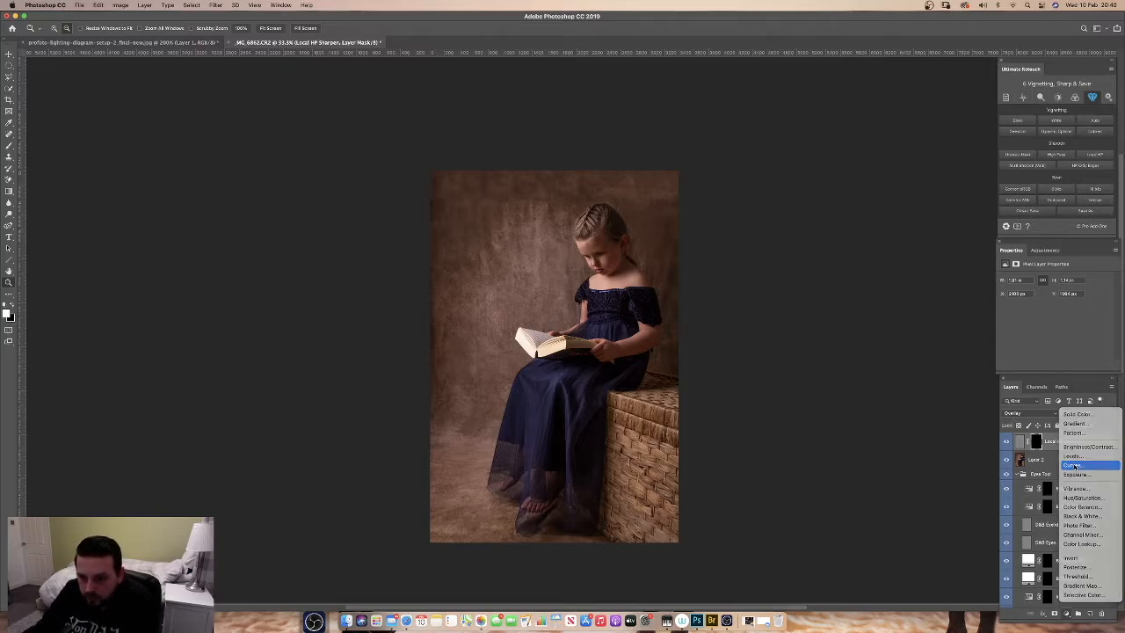
pyautogui.moveTo(1069, 246); pyautogui.dragTo(903, 270)
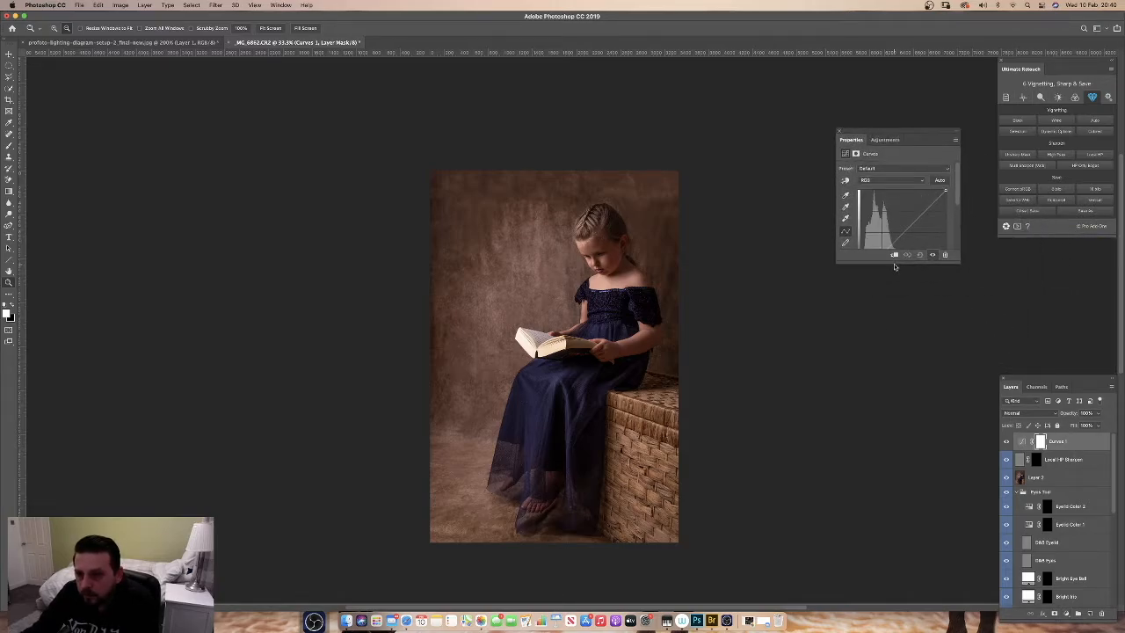
pyautogui.moveTo(897, 263); pyautogui.dragTo(899, 338)
pyautogui.moveTo(903, 231); pyautogui.dragTo(912, 243)
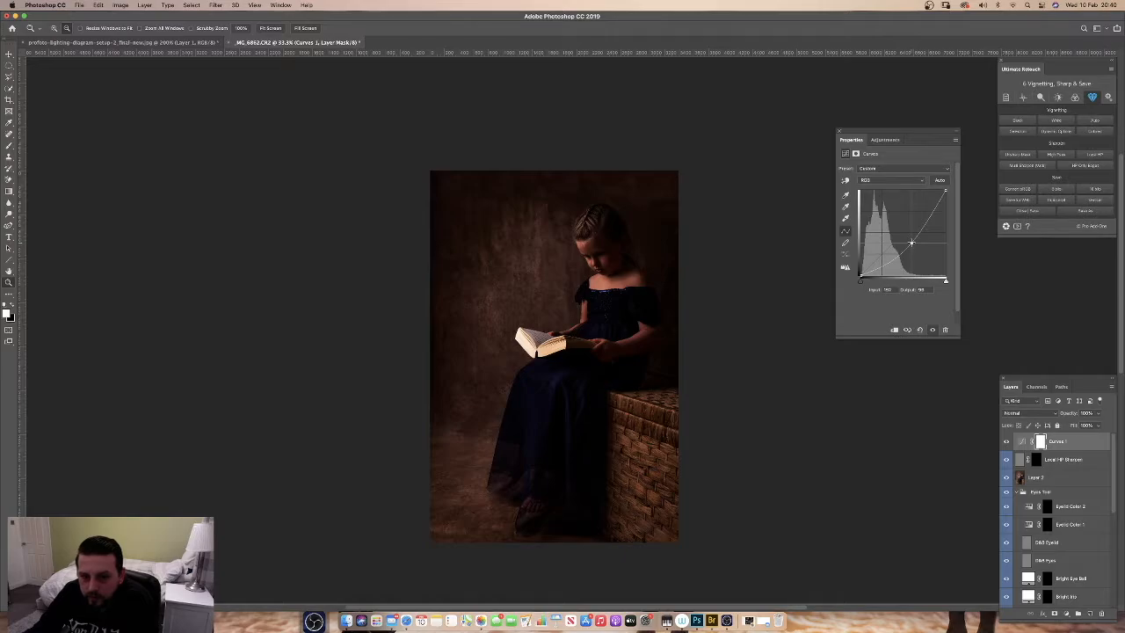
pyautogui.moveTo(912, 243); pyautogui.dragTo(913, 241)
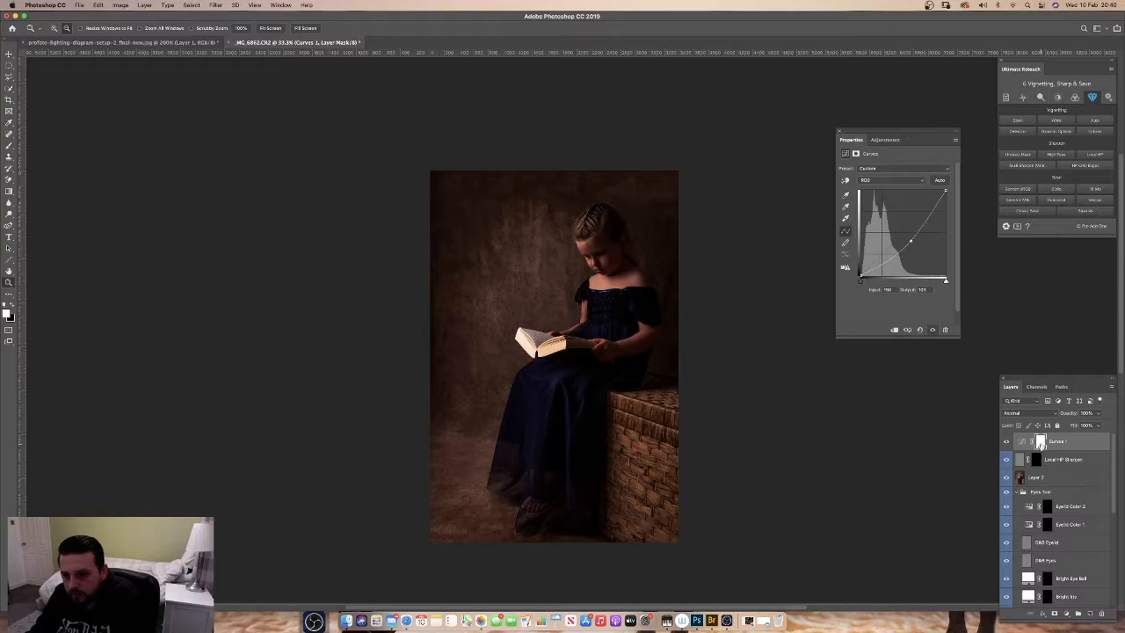
# Invert the Curves mask to black and paint white with a large soft brush to darken the basket and outer backdrop
pyautogui.press('super+i')
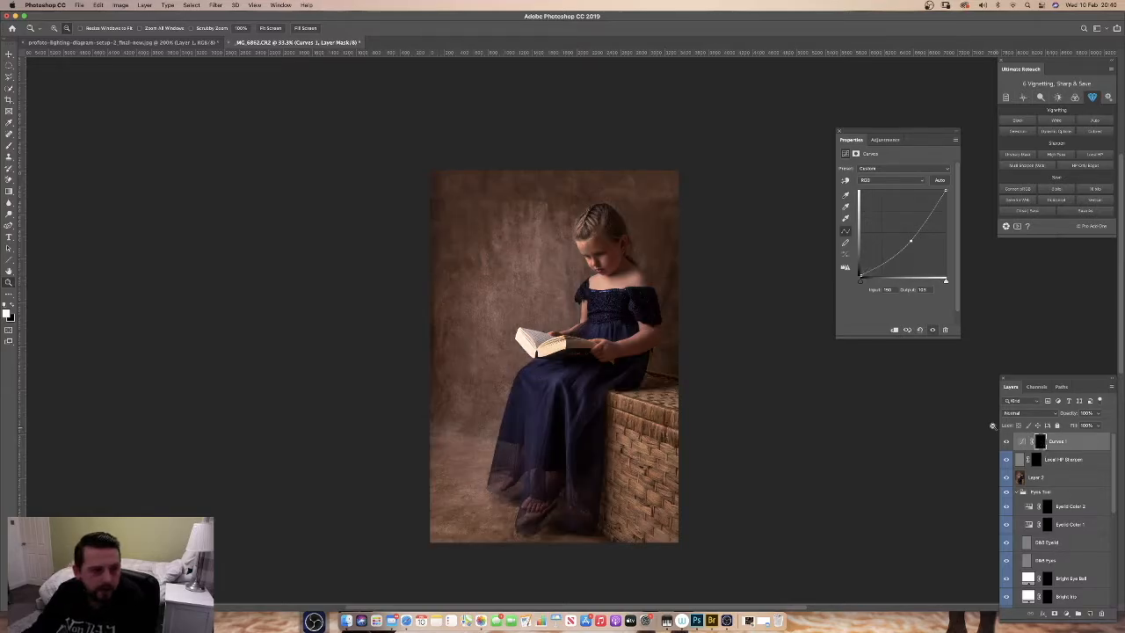
pyautogui.press('b')
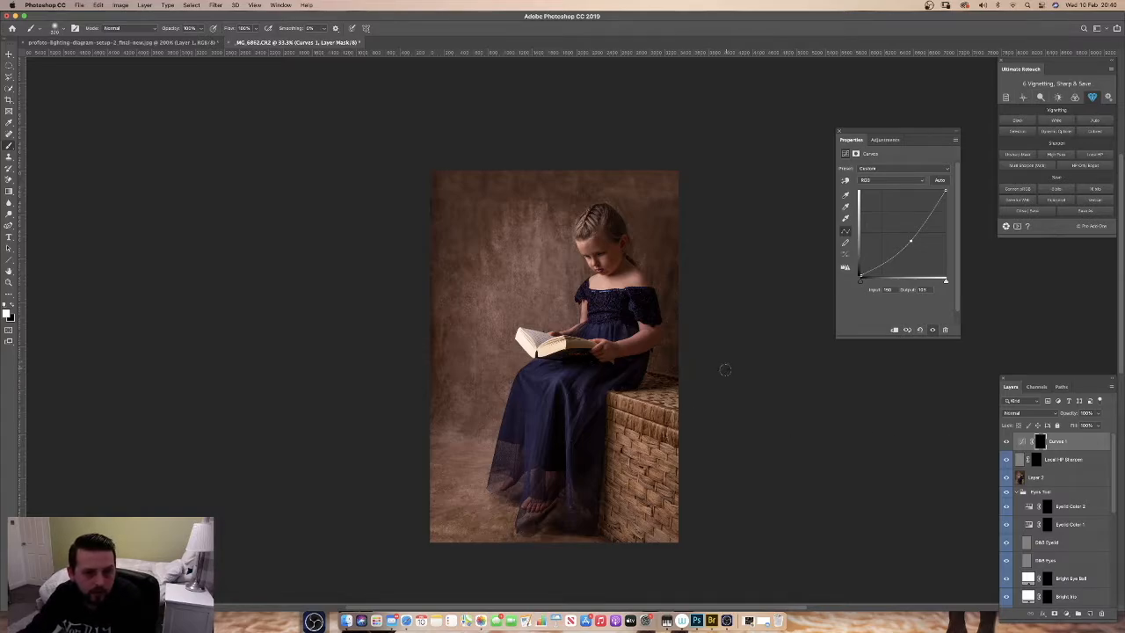
pyautogui.press(']')
pyautogui.press(']')
pyautogui.press(']')
pyautogui.press(']')
pyautogui.press(']')
pyautogui.press(']')
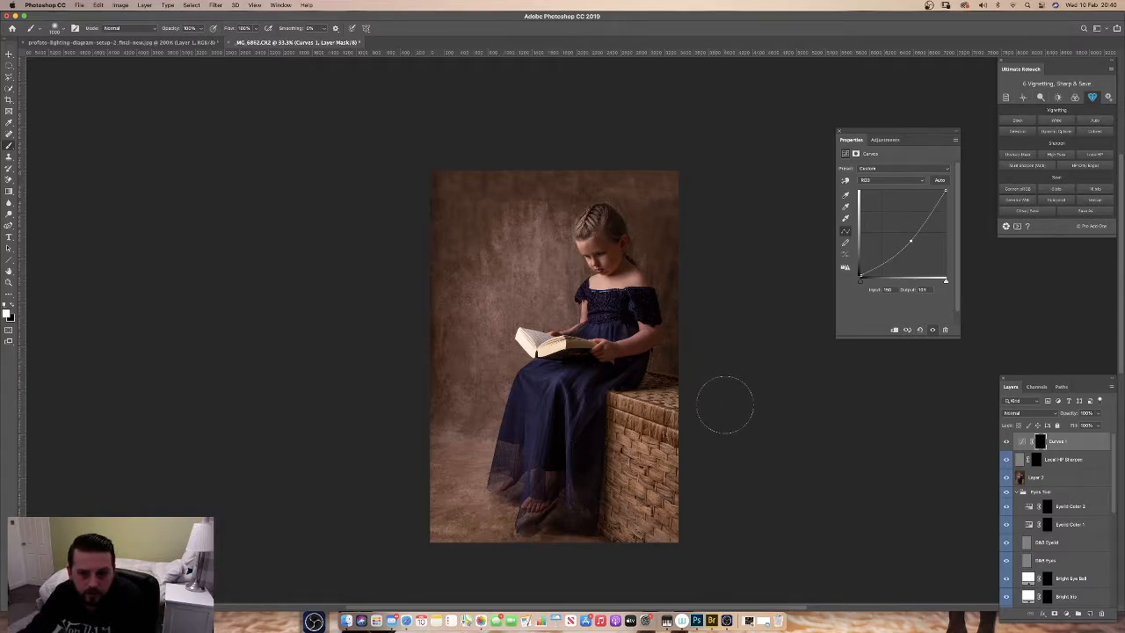
pyautogui.press(']')
pyautogui.press(']')
pyautogui.press(']')
pyautogui.press(']')
pyautogui.press(']')
pyautogui.press(']')
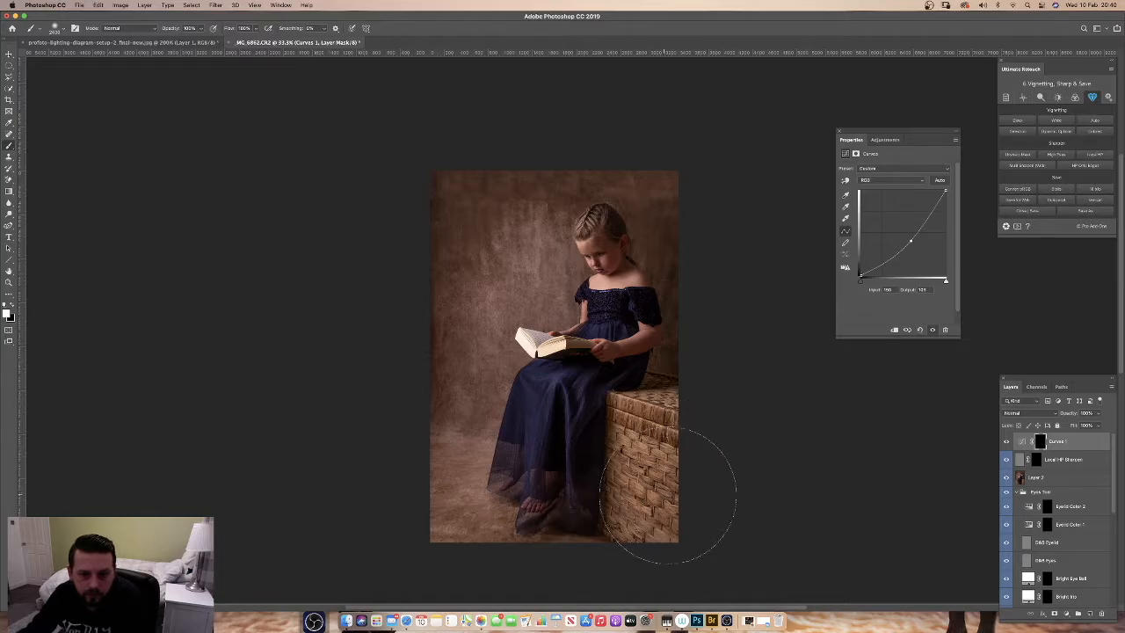
pyautogui.press(']')
pyautogui.press(']')
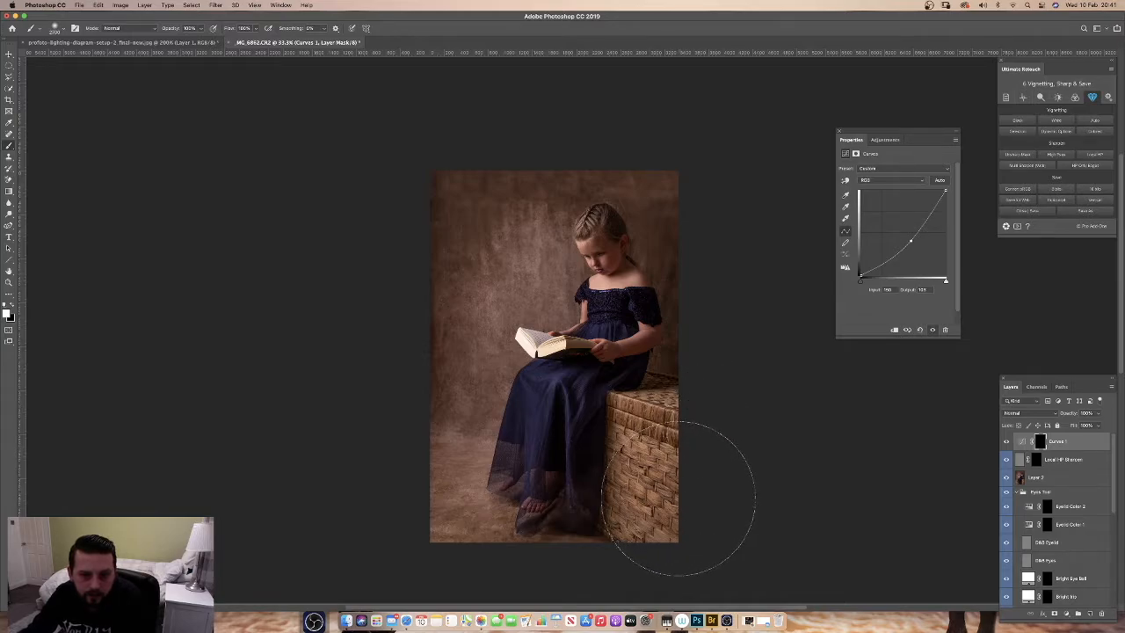
pyautogui.moveTo(681, 479)
pyautogui.mouseDown()
pyautogui.moveTo(734, 327)
pyautogui.moveTo(729, 251)
pyautogui.moveTo(721, 268)
pyautogui.moveTo(697, 180)
pyautogui.moveTo(723, 214)
pyautogui.moveTo(692, 152)
pyautogui.moveTo(714, 163)
pyautogui.moveTo(642, 131)
pyautogui.moveTo(685, 142)
pyautogui.moveTo(499, 165)
pyautogui.moveTo(454, 220)
pyautogui.moveTo(401, 387)
pyautogui.moveTo(425, 503)
pyautogui.moveTo(407, 473)
pyautogui.moveTo(409, 496)
pyautogui.moveTo(466, 556)
pyautogui.moveTo(595, 576)
pyautogui.moveTo(686, 547)
pyautogui.moveTo(693, 526)
pyautogui.moveTo(647, 551)
pyautogui.moveTo(694, 432)
pyautogui.mouseUp()
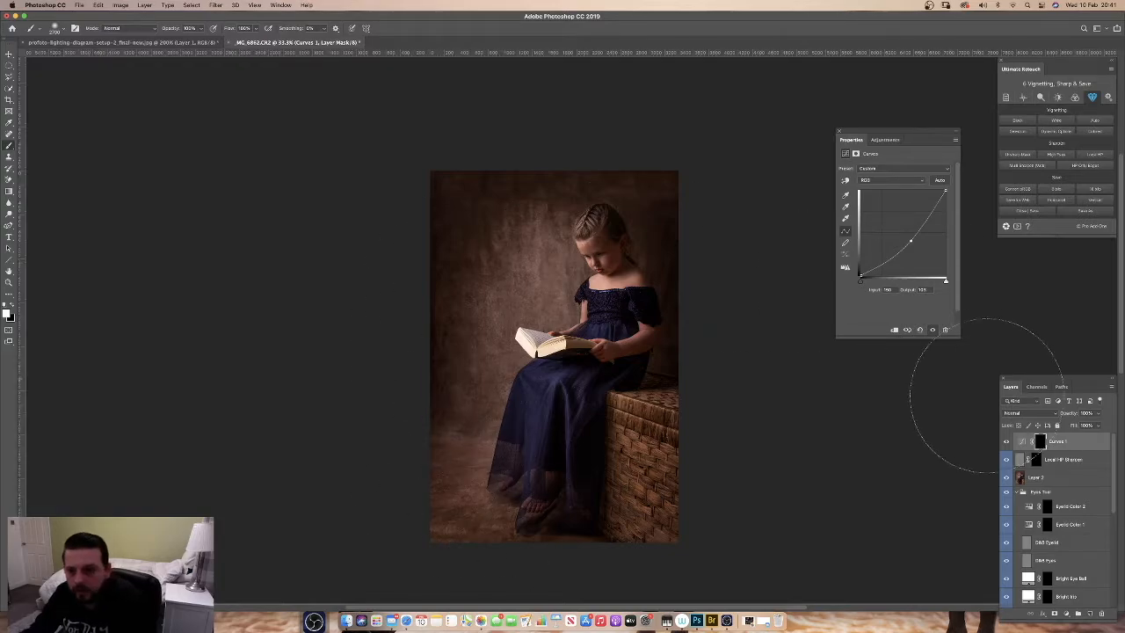
# Paint black on the Curves mask with a smaller brush over the girl's head, body and dress to restore their brightness
pyautogui.press('[')
pyautogui.press('[')
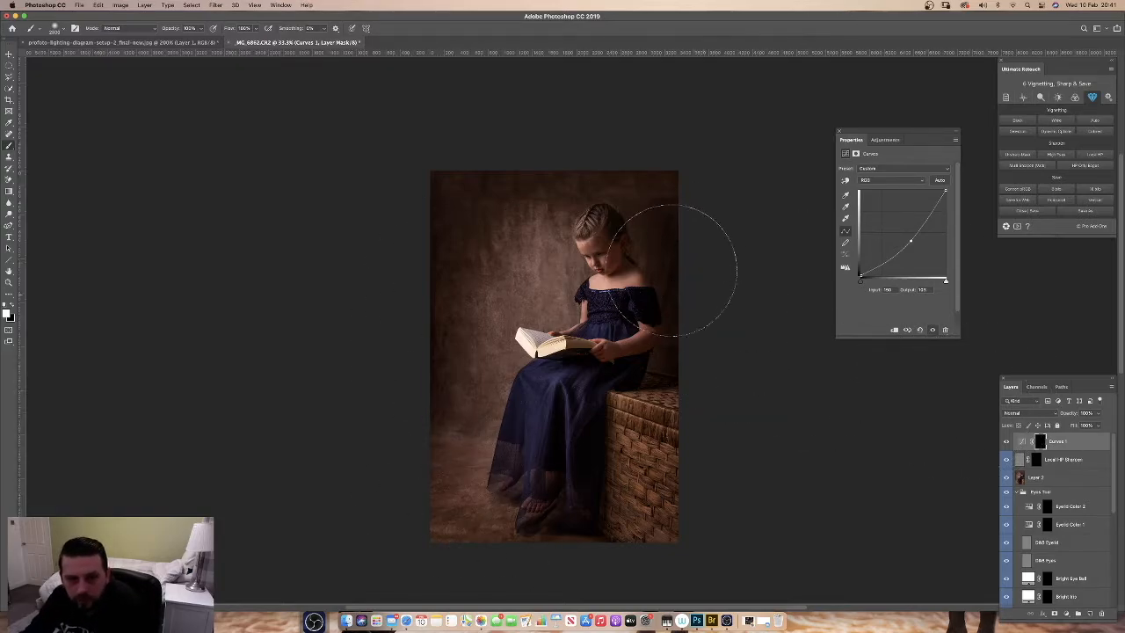
pyautogui.press('[')
pyautogui.press('x')
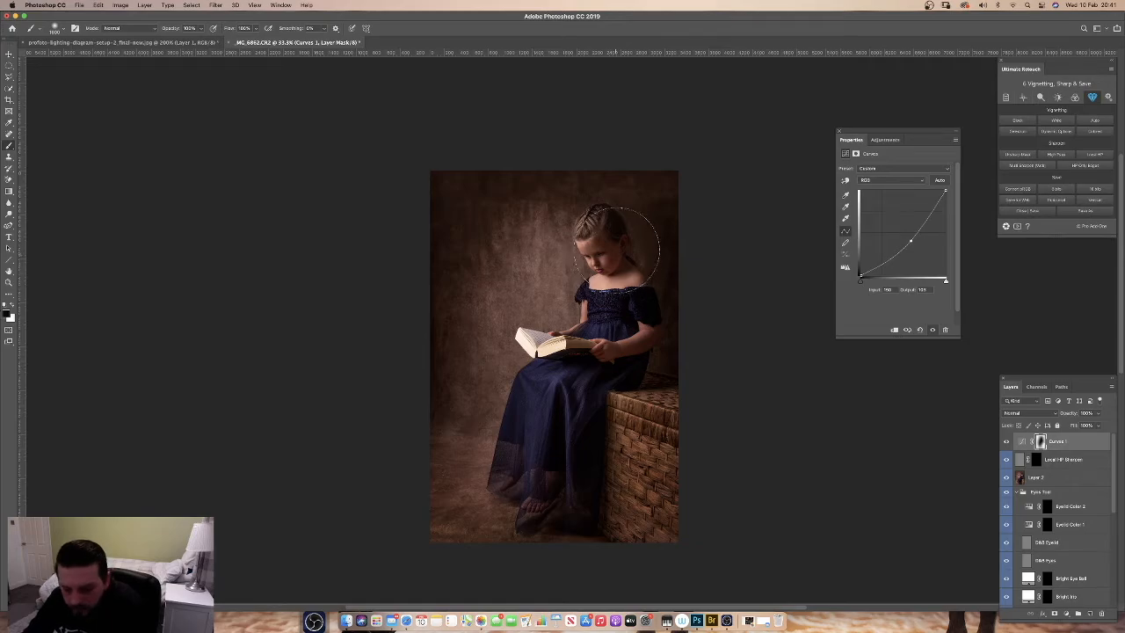
pyautogui.press('[')
pyautogui.press('[')
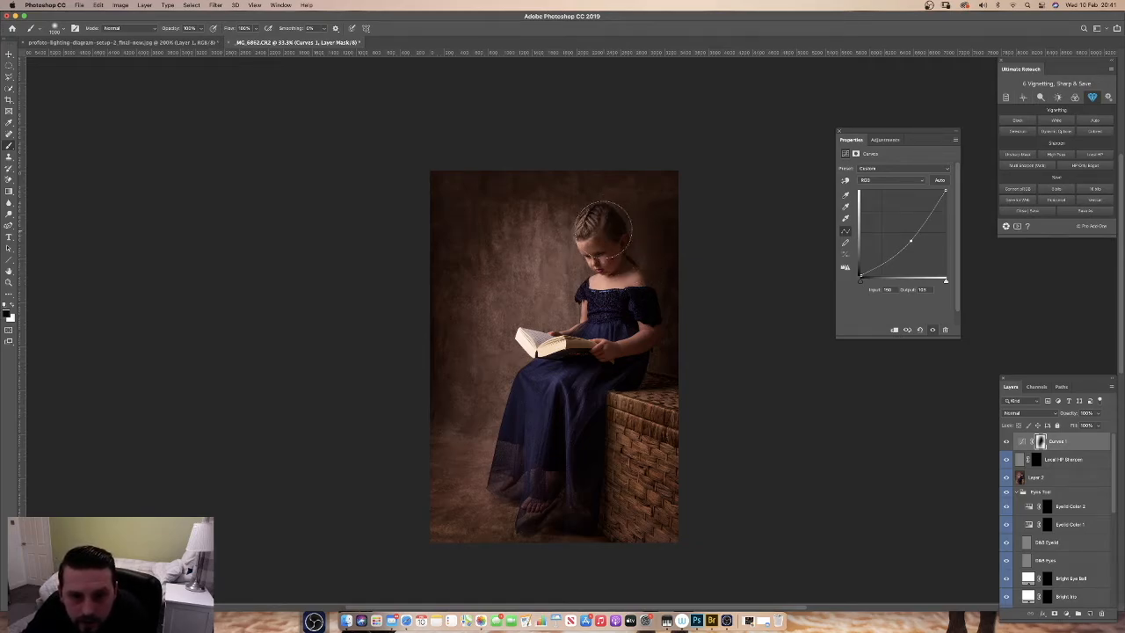
pyautogui.moveTo(602, 224)
pyautogui.mouseDown()
pyautogui.moveTo(609, 250)
pyautogui.moveTo(616, 365)
pyautogui.moveTo(604, 337)
pyautogui.moveTo(632, 307)
pyautogui.moveTo(626, 319)
pyautogui.moveTo(626, 275)
pyautogui.moveTo(588, 336)
pyautogui.moveTo(570, 414)
pyautogui.moveTo(555, 417)
pyautogui.moveTo(551, 451)
pyautogui.moveTo(534, 452)
pyautogui.moveTo(562, 405)
pyautogui.mouseUp()
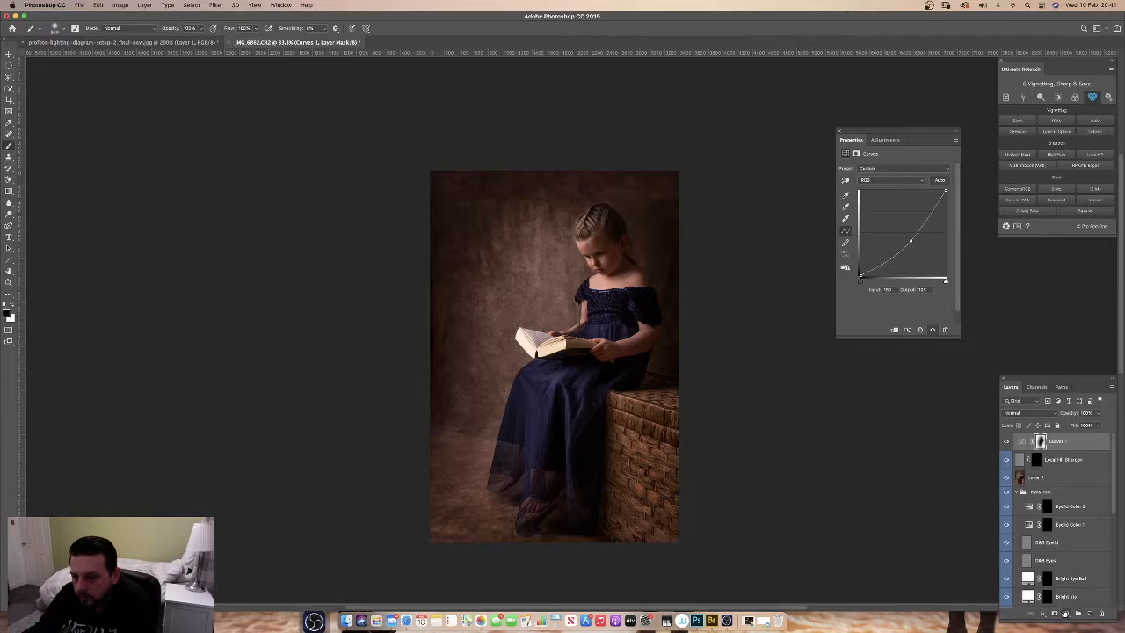
# Add an Exposure adjustment layer above Curves 1 and lower its exposure to -0.64
pyautogui.click(1064, 612)
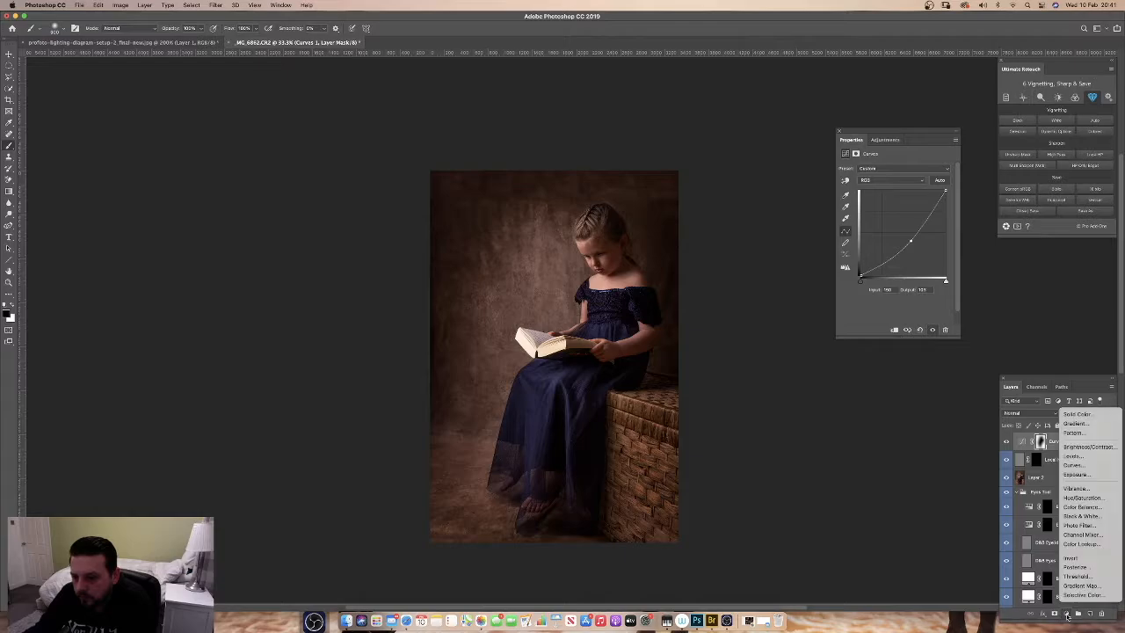
pyautogui.click(1087, 475)
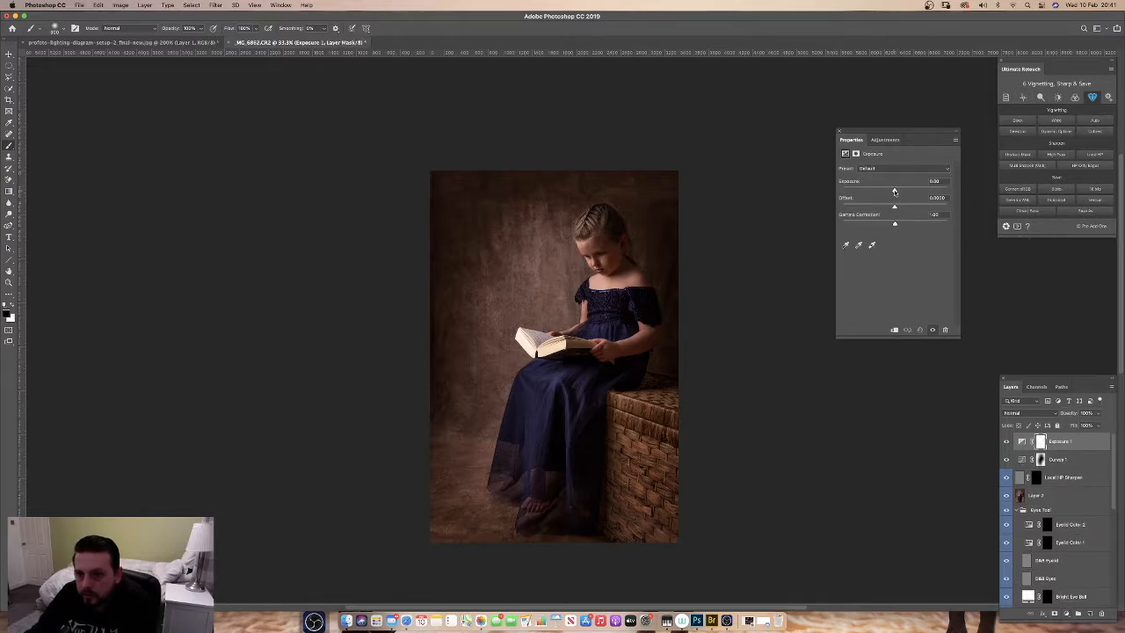
pyautogui.moveTo(893, 191); pyautogui.dragTo(889, 191)
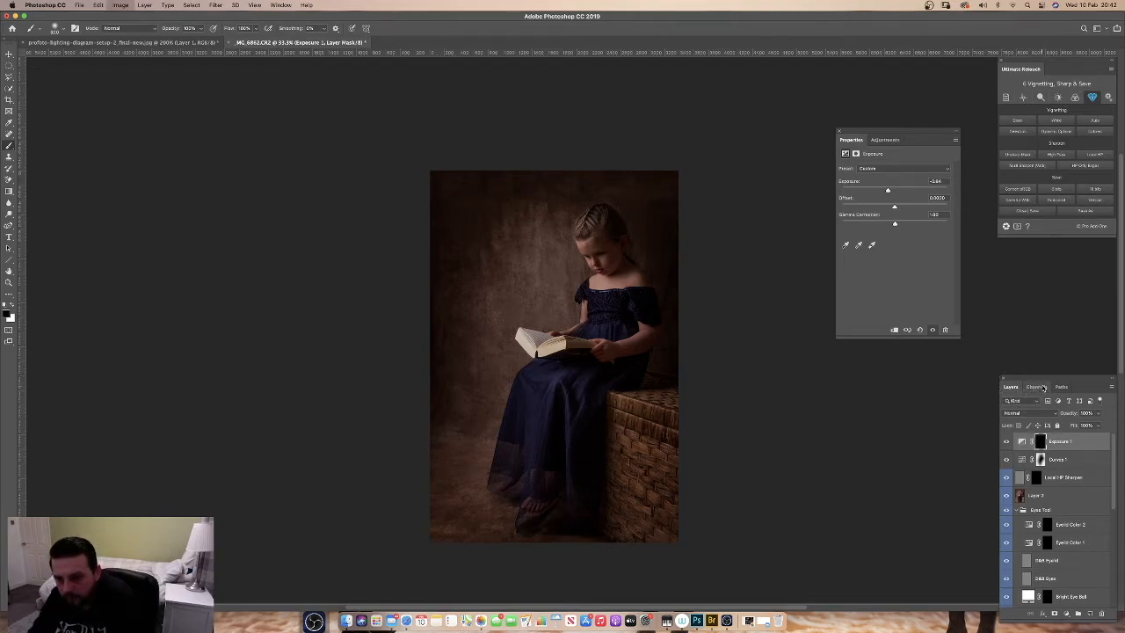
# Invert the Exposure mask to black and paint white around the picture's edges and basket to deepen the vignette
pyautogui.press('super+i')
pyautogui.press('x')
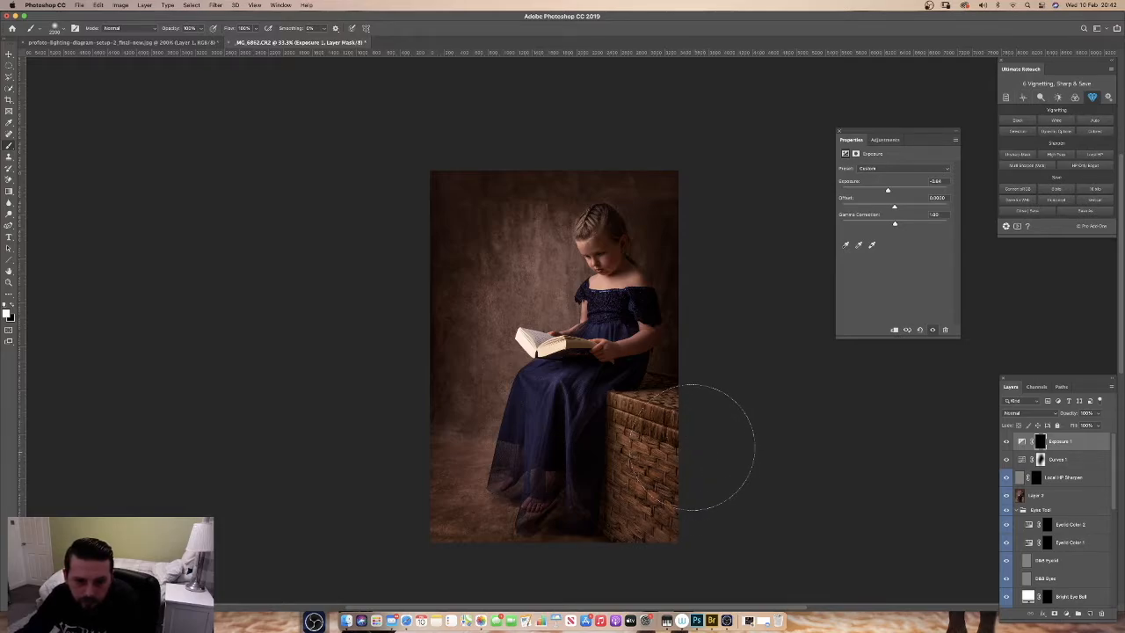
pyautogui.press(']')
pyautogui.press(']')
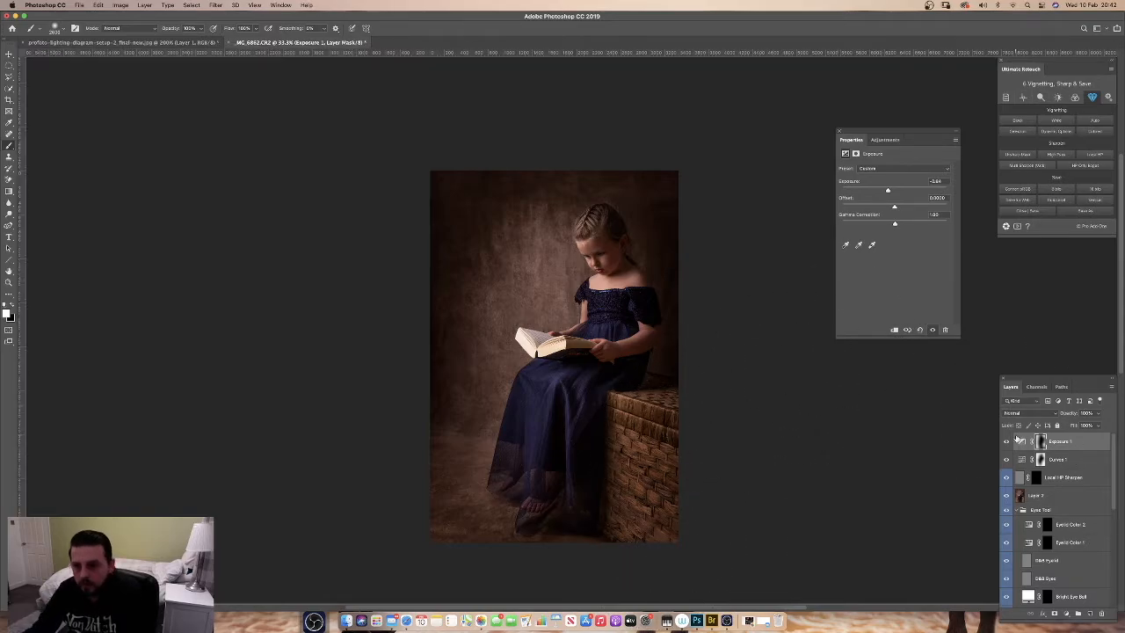
# Compare the portrait with and without the Exposure 1 and Curves 1 layers
pyautogui.click(1006, 441)
pyautogui.click(1006, 441)
pyautogui.click(1006, 441)
pyautogui.click(1007, 459)
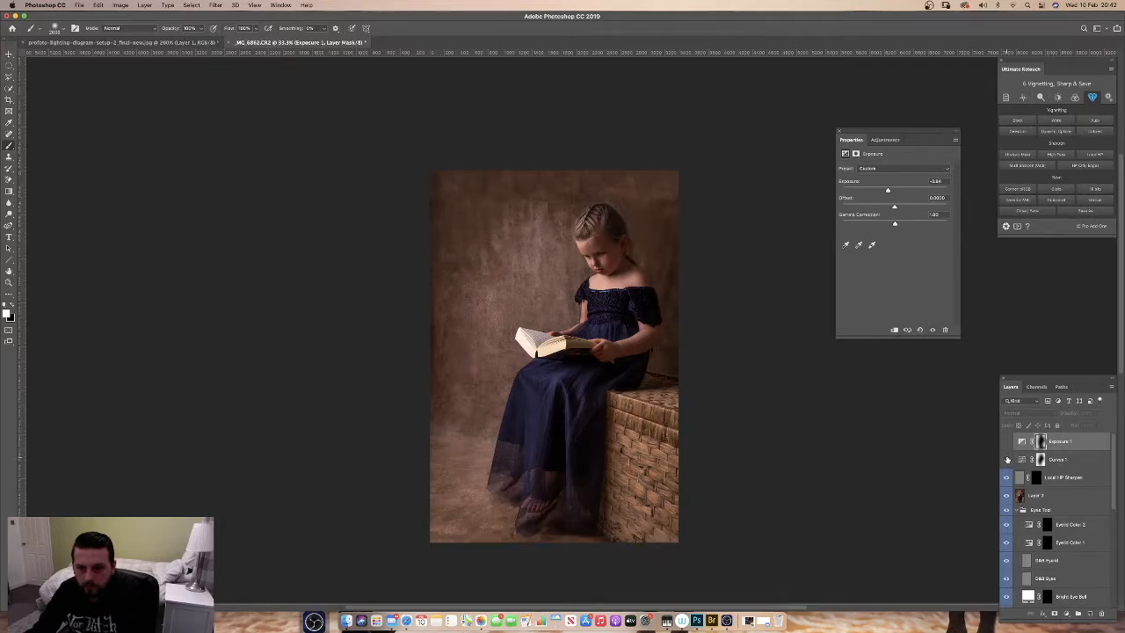
pyautogui.click(1007, 460)
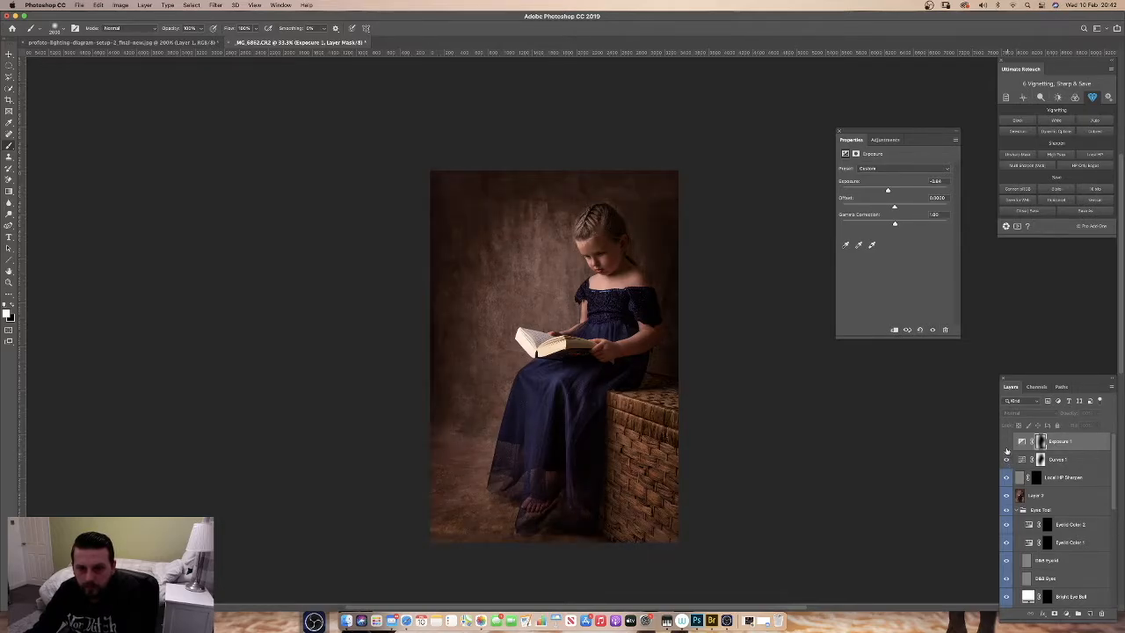
pyautogui.click(1006, 442)
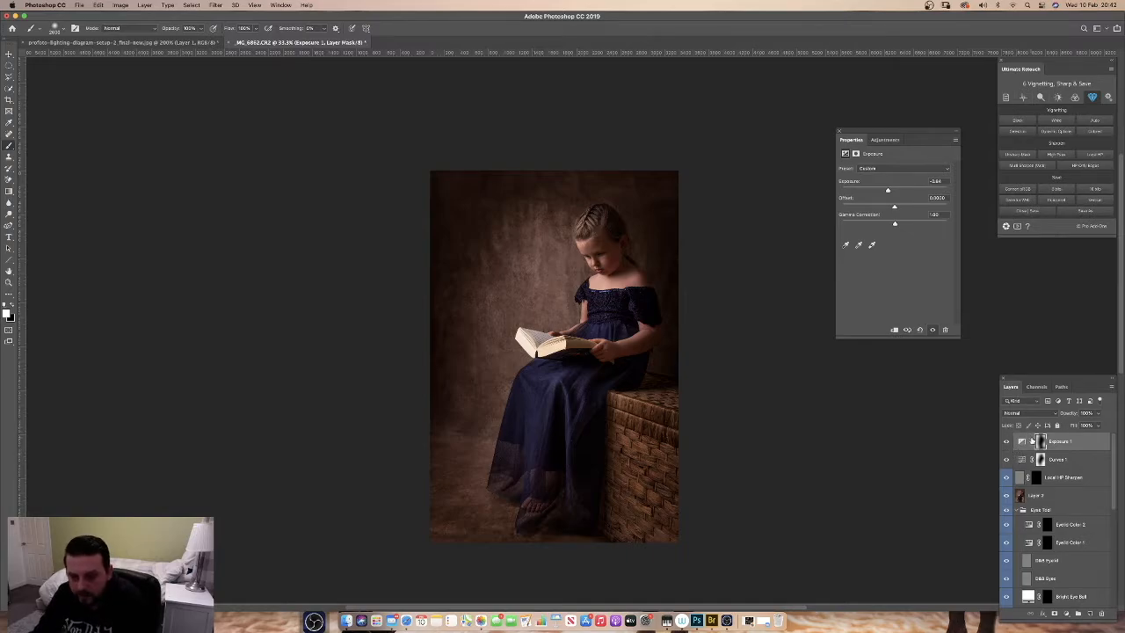
# Stamp all visible layers into a new top layer and apply Oil Paint with Stylization 10.0, Cleanliness 10.0, Scale 8.0, Bristle Detail 4.6 and lighting off
pyautogui.press('super+alt+shift+e')
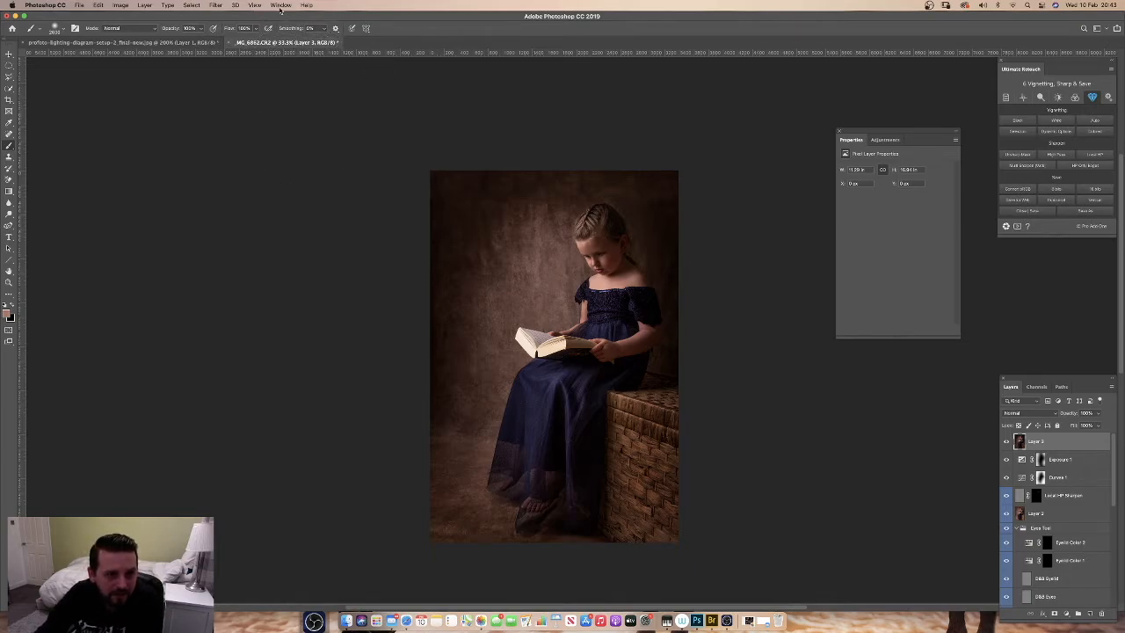
pyautogui.click(215, 6)
pyautogui.click(218, 6)
pyautogui.click(221, 7)
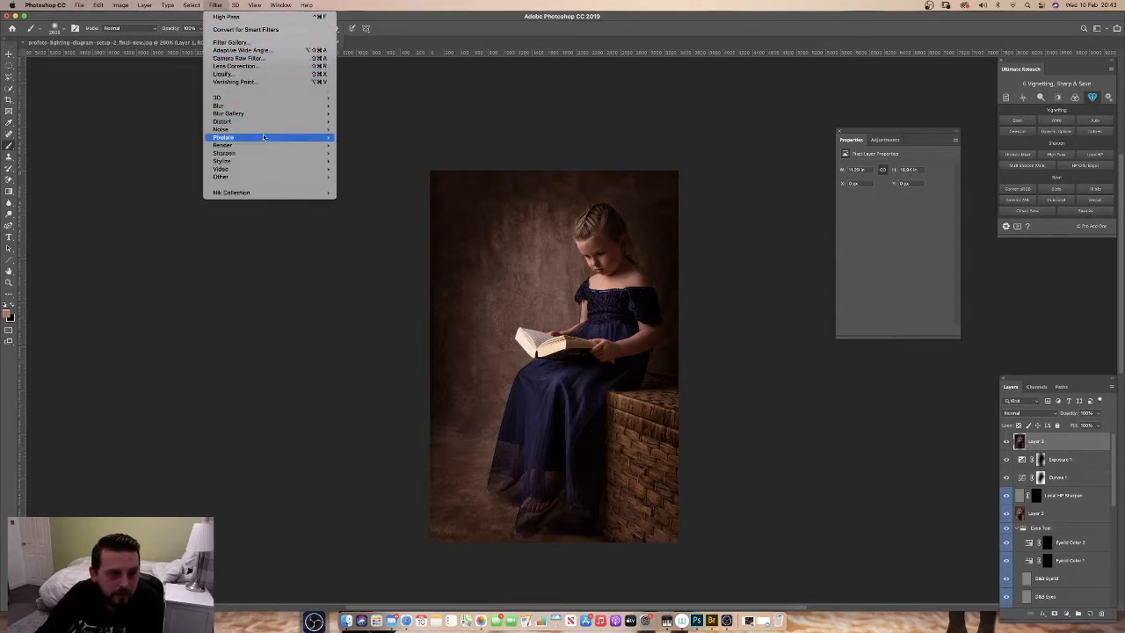
pyautogui.moveTo(264, 161)
pyautogui.click(358, 192)
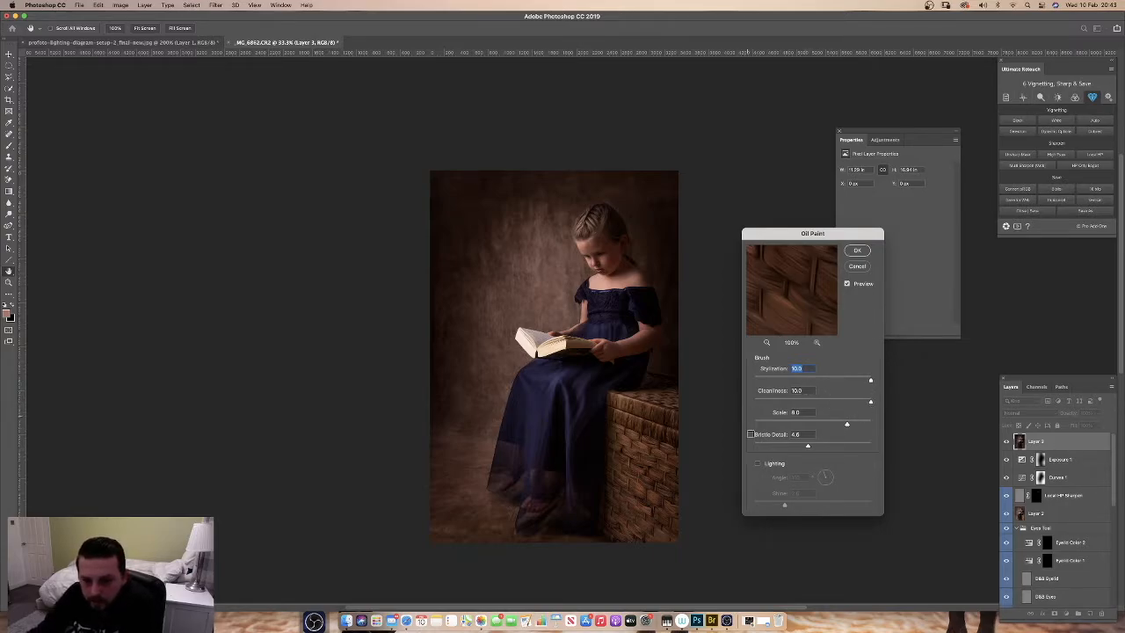
pyautogui.click(758, 465)
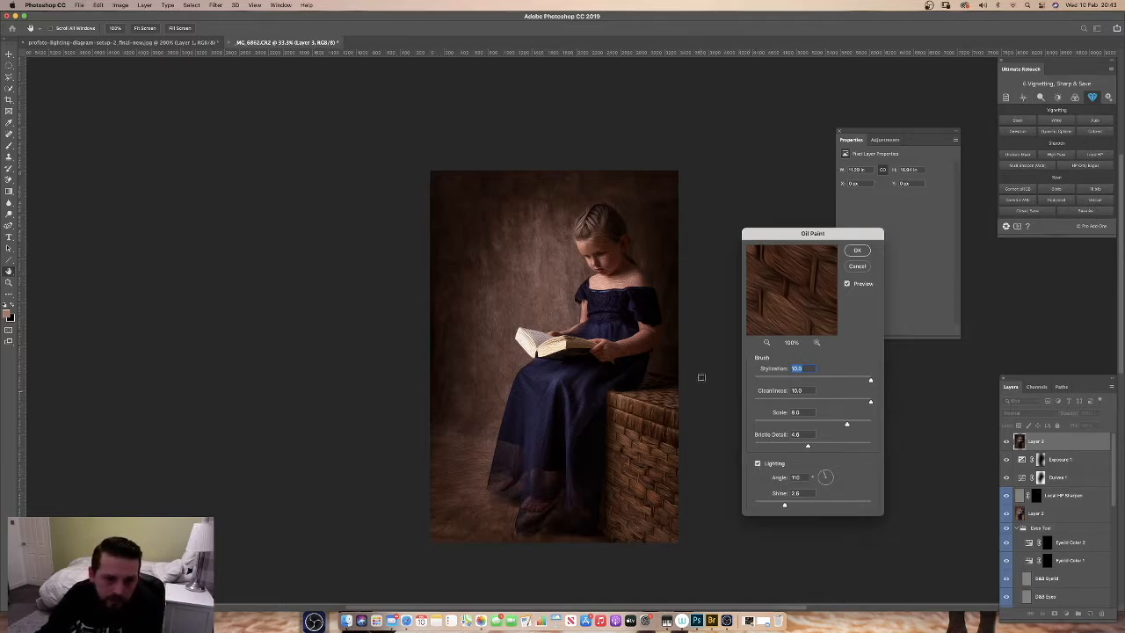
pyautogui.click(758, 464)
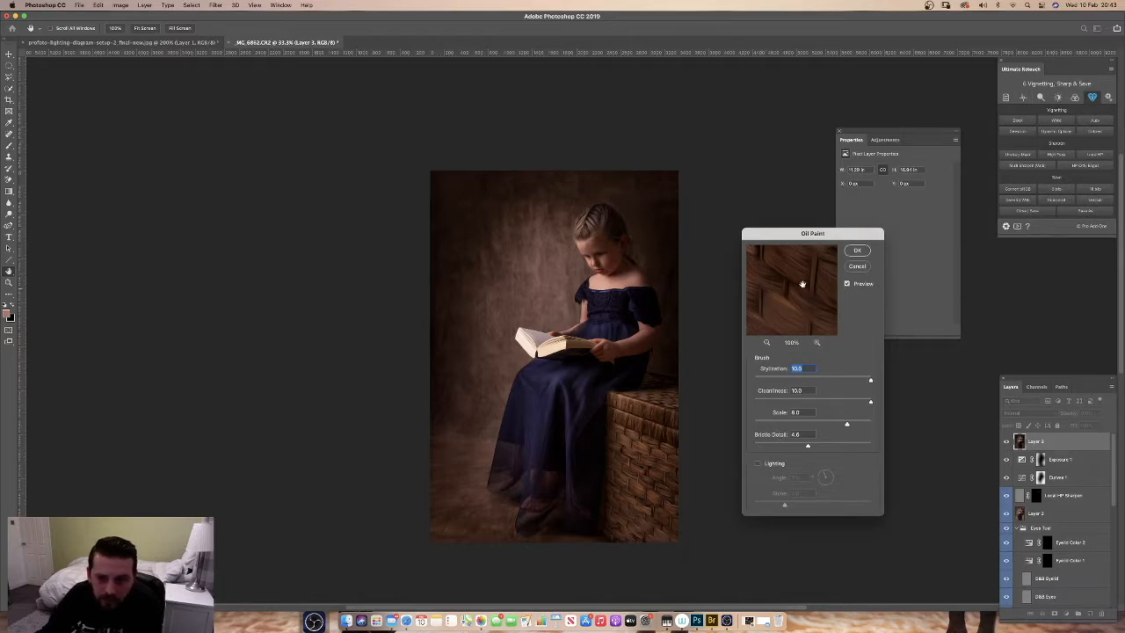
pyautogui.click(858, 252)
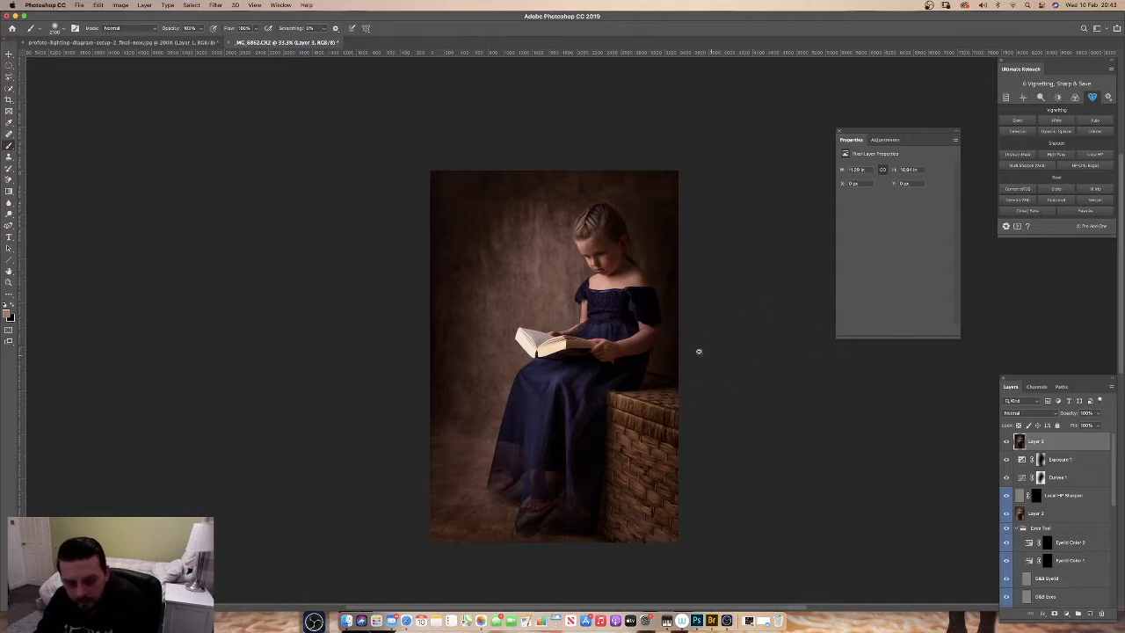
# Examine the Oil Paint effect on the face and dress at 200%, and check the whole portrait at 33.3%
pyautogui.click(595, 255)
pyautogui.moveTo(595, 255); pyautogui.dragTo(610, 257)
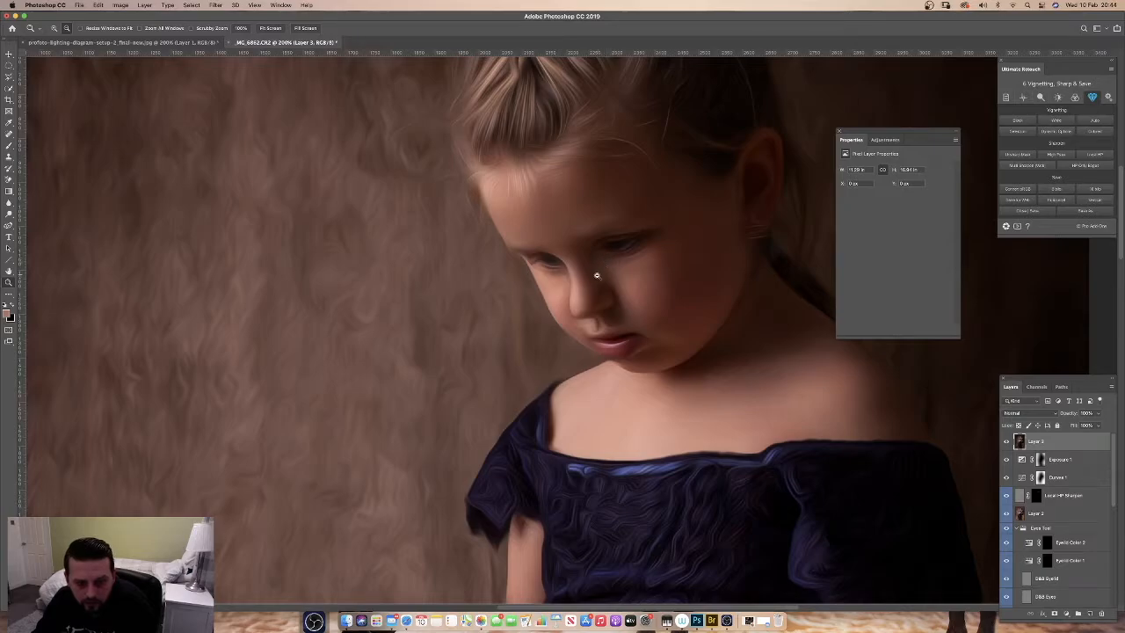
pyautogui.keyDown('alt'); pyautogui.click(594, 286); pyautogui.keyUp('alt')
pyautogui.keyDown('alt'); pyautogui.click(593, 291); pyautogui.keyUp('alt')
pyautogui.keyDown('alt'); pyautogui.click(593, 291); pyautogui.keyUp('alt')
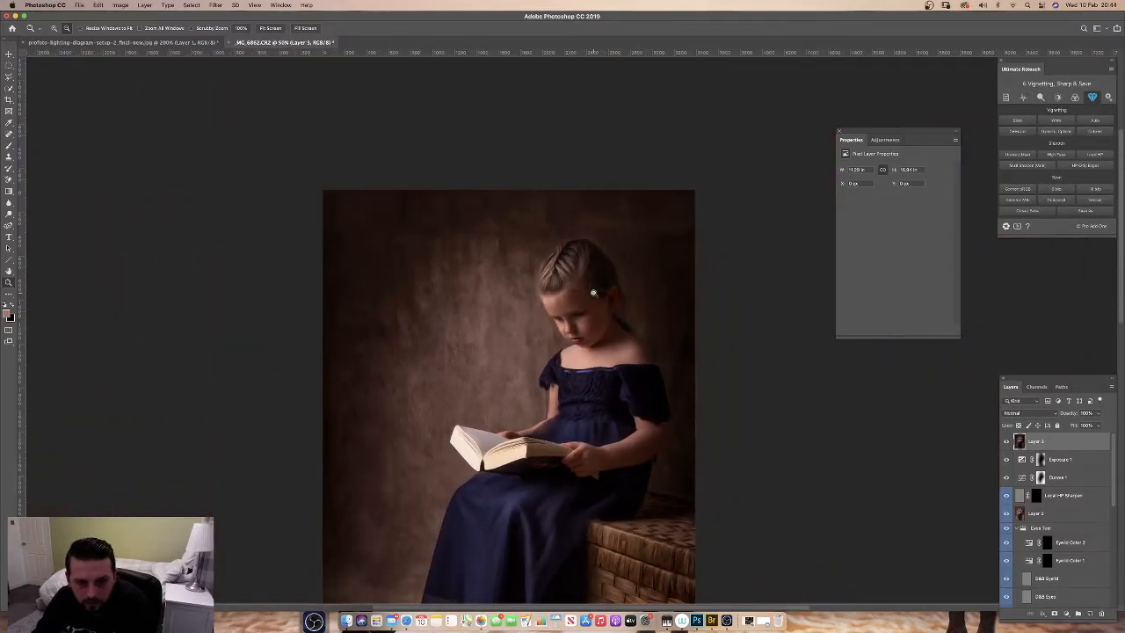
pyautogui.keyDown('alt'); pyautogui.click(587, 309); pyautogui.keyUp('alt')
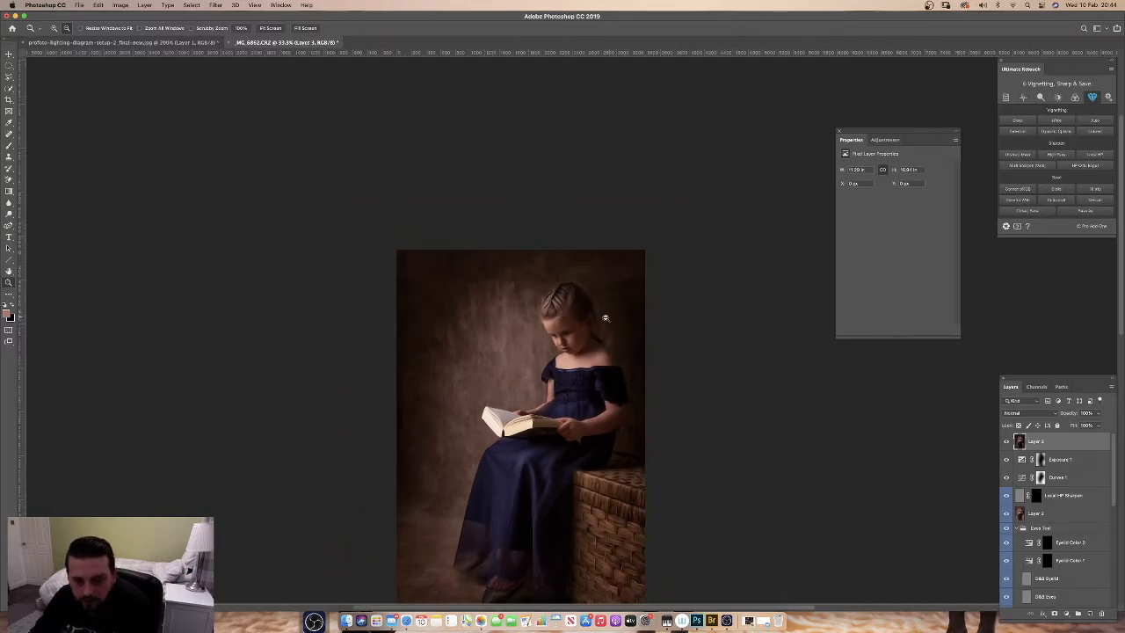
pyautogui.moveTo(534, 367); pyautogui.dragTo(553, 297)
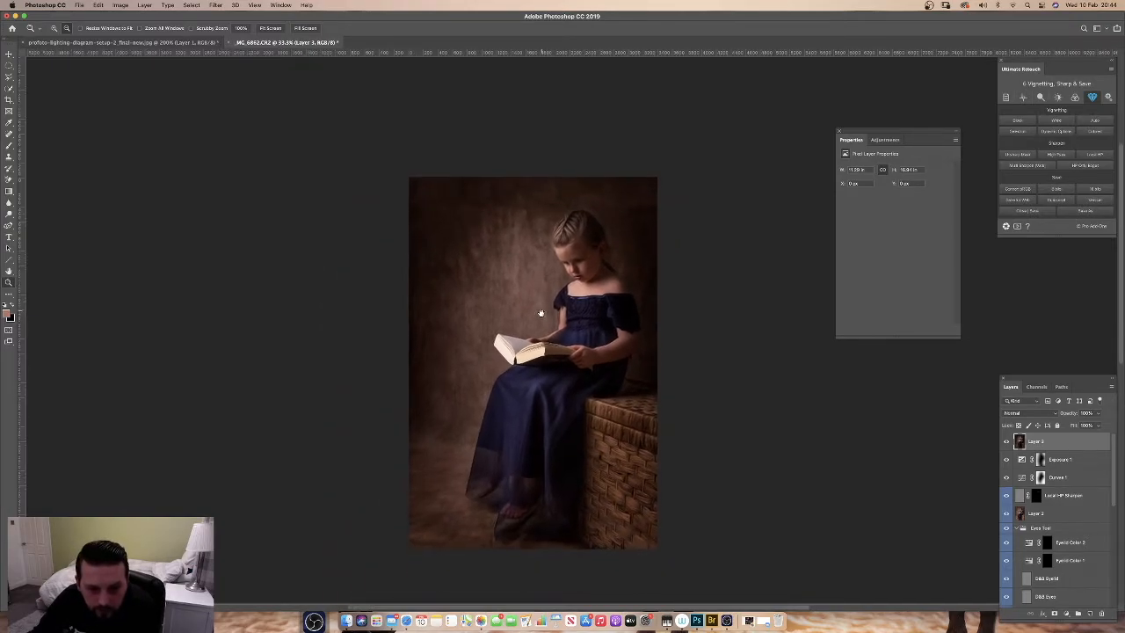
# Add a layer mask to the oil-painted Layer 3 and paint black with a small brush over the eyes and lips to bring back their detail
pyautogui.click(1054, 615)
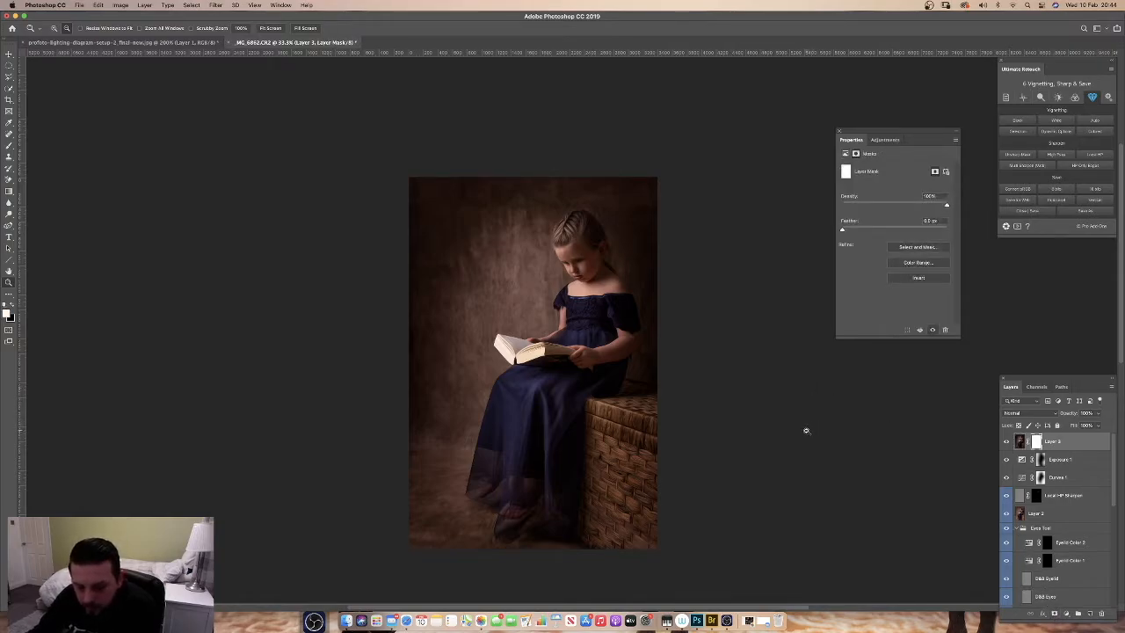
pyautogui.press('x')
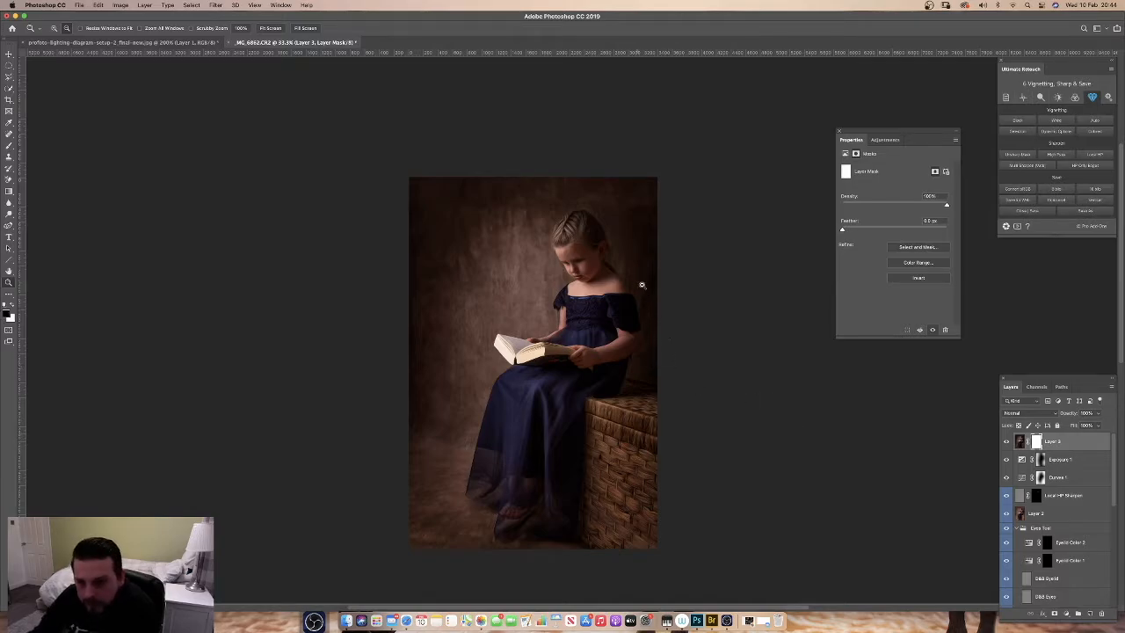
pyautogui.click(570, 264)
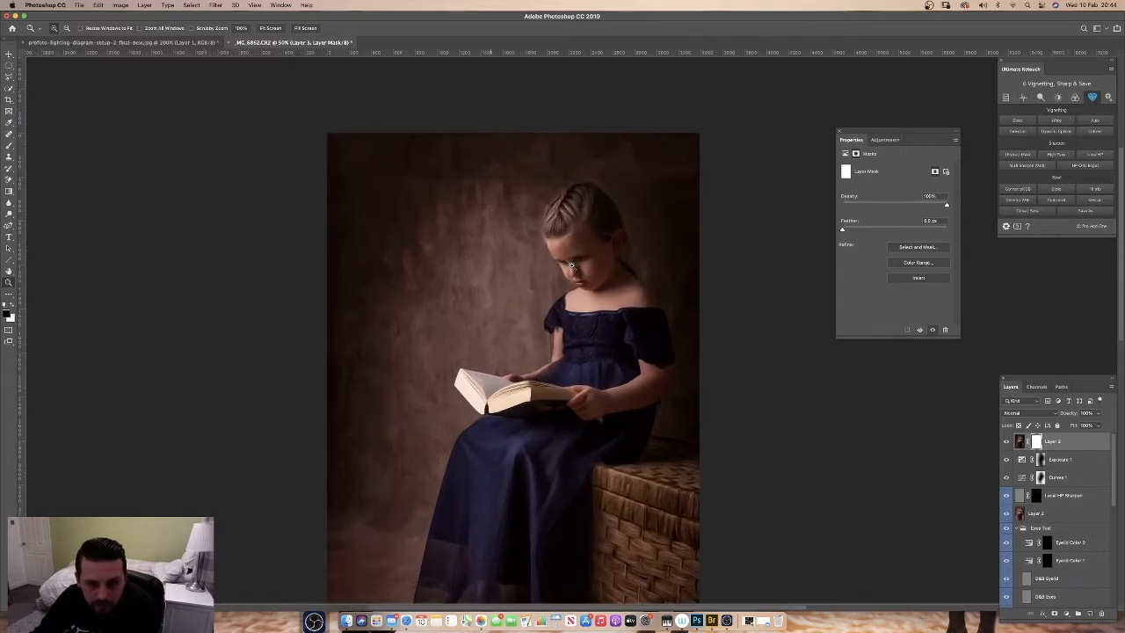
pyautogui.click(571, 263)
pyautogui.click(571, 266)
pyautogui.press('b')
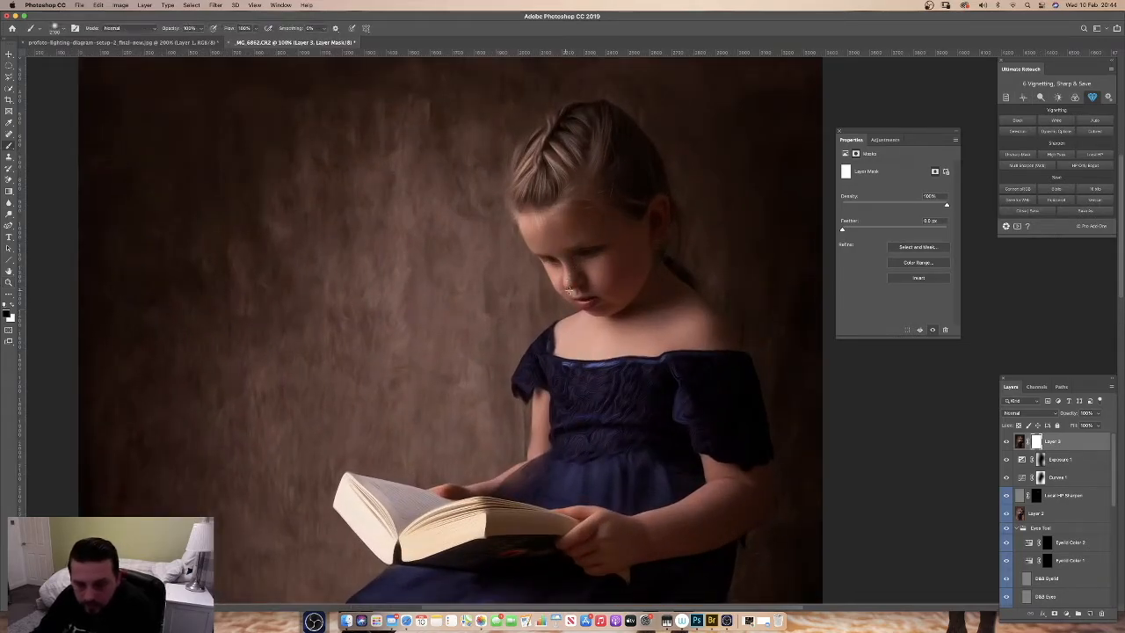
pyautogui.press('[')
pyautogui.press('[')
pyautogui.press('[')
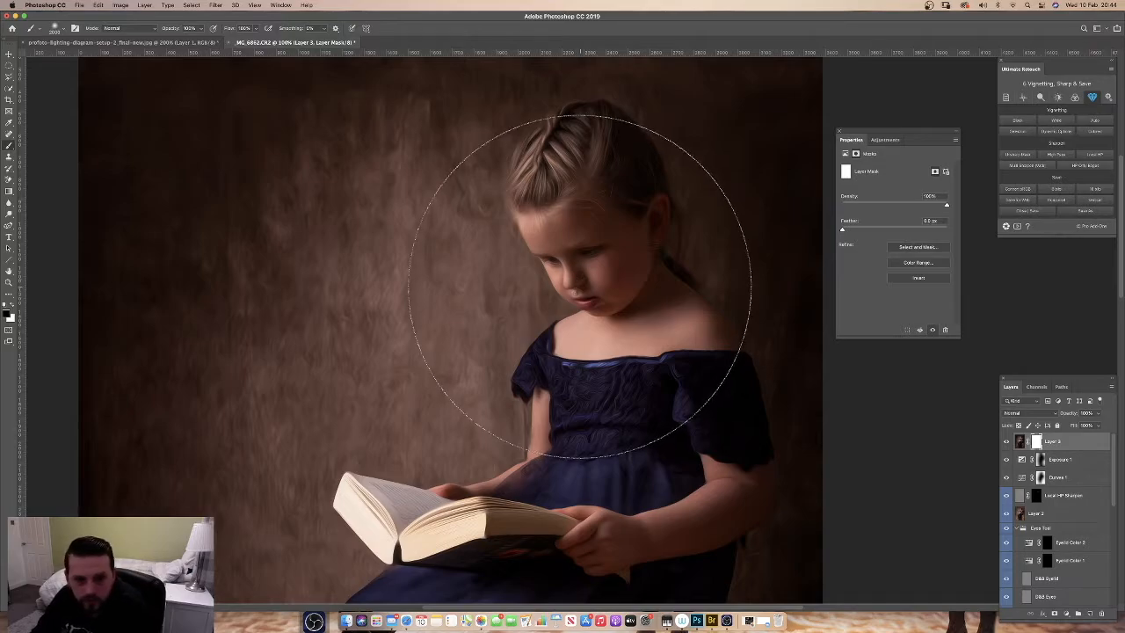
pyautogui.press('[')
pyautogui.press('[')
pyautogui.press('[')
pyautogui.press('[')
pyautogui.press('[')
pyautogui.press('[')
pyautogui.press('[')
pyautogui.press('[')
pyautogui.press('[')
pyautogui.press('[')
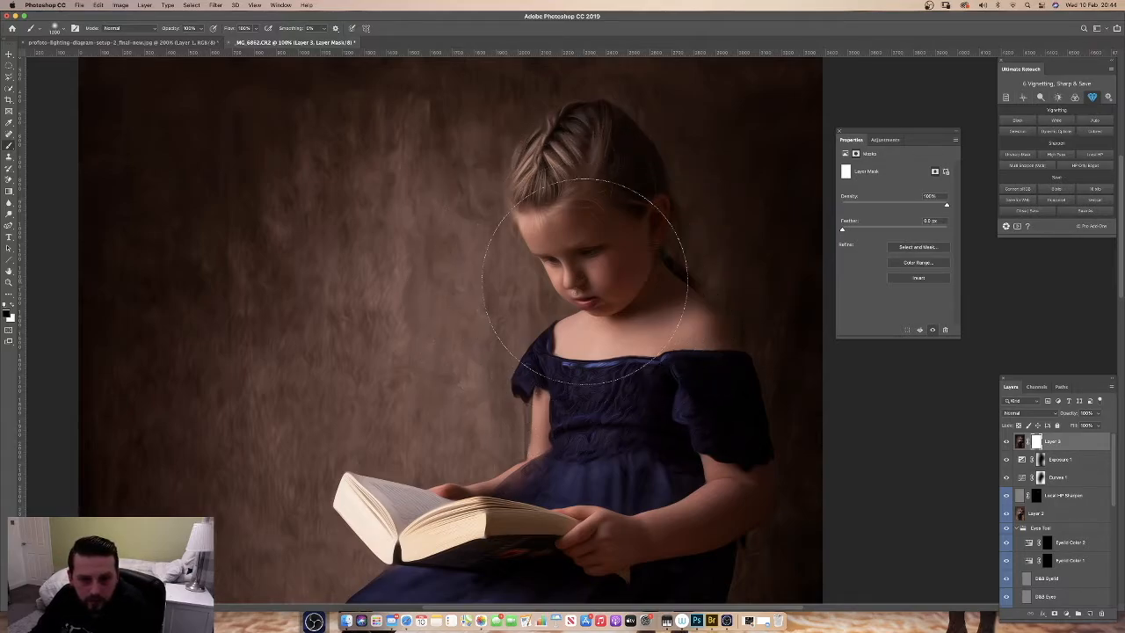
pyautogui.press('[')
pyautogui.press('[')
pyautogui.press('[')
pyautogui.press('[')
pyautogui.press('[')
pyautogui.press('[')
pyautogui.press('[')
pyautogui.press('[')
pyautogui.press('[')
pyautogui.press('[')
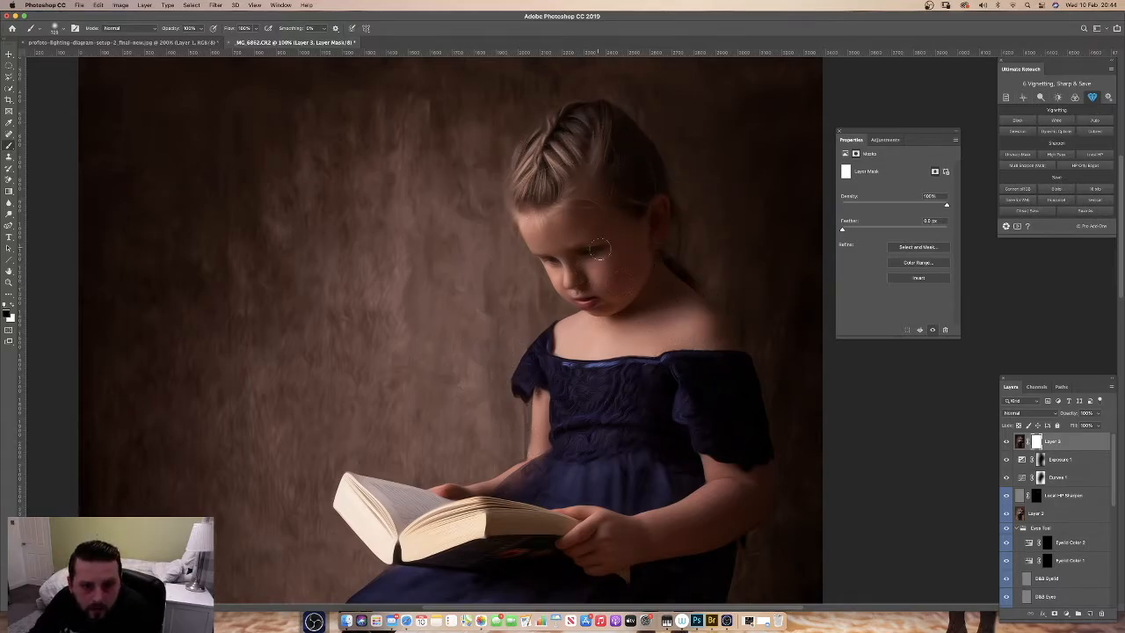
pyautogui.moveTo(593, 251); pyautogui.dragTo(554, 257)
pyautogui.moveTo(585, 300); pyautogui.dragTo(581, 288)
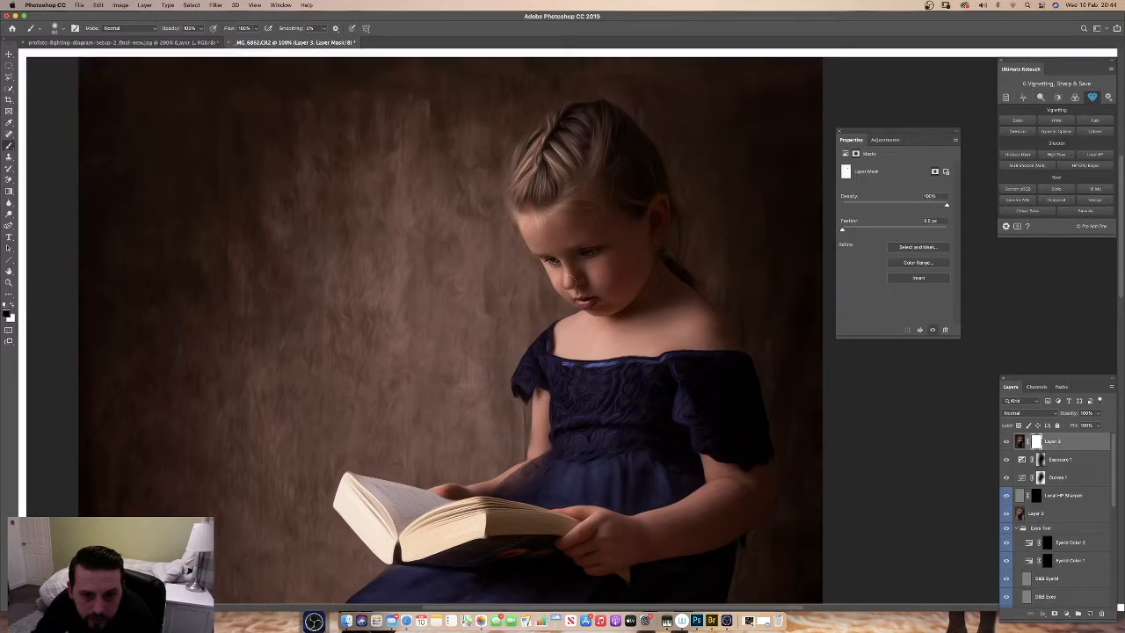
# Paint black on the Layer 3 mask over the nose, earring, book, fingers and dress neckline to restore their sharp detail
pyautogui.moveTo(571, 278)
pyautogui.mouseDown()
pyautogui.moveTo(550, 257)
pyautogui.moveTo(543, 279)
pyautogui.moveTo(572, 309)
pyautogui.moveTo(611, 313)
pyautogui.moveTo(647, 279)
pyautogui.moveTo(658, 228)
pyautogui.moveTo(659, 244)
pyautogui.moveTo(646, 213)
pyautogui.moveTo(664, 202)
pyautogui.moveTo(658, 246)
pyautogui.moveTo(659, 215)
pyautogui.moveTo(612, 185)
pyautogui.moveTo(603, 192)
pyautogui.moveTo(623, 134)
pyautogui.mouseUp()
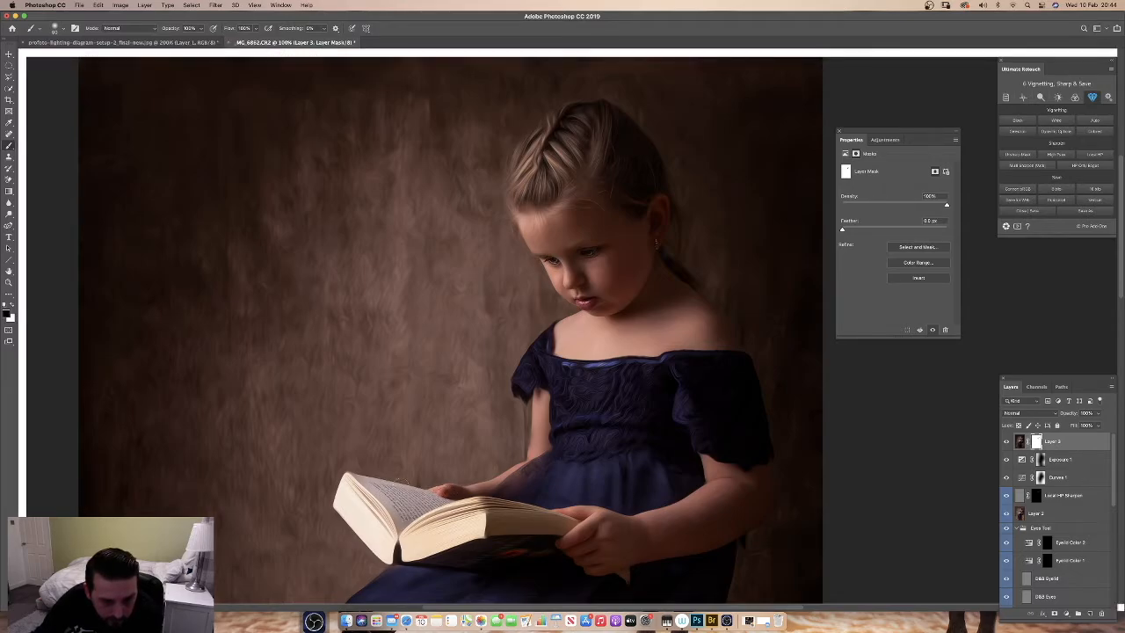
pyautogui.moveTo(577, 554); pyautogui.dragTo(587, 563)
pyautogui.moveTo(586, 563); pyautogui.dragTo(586, 564)
pyautogui.moveTo(561, 527); pyautogui.dragTo(564, 507)
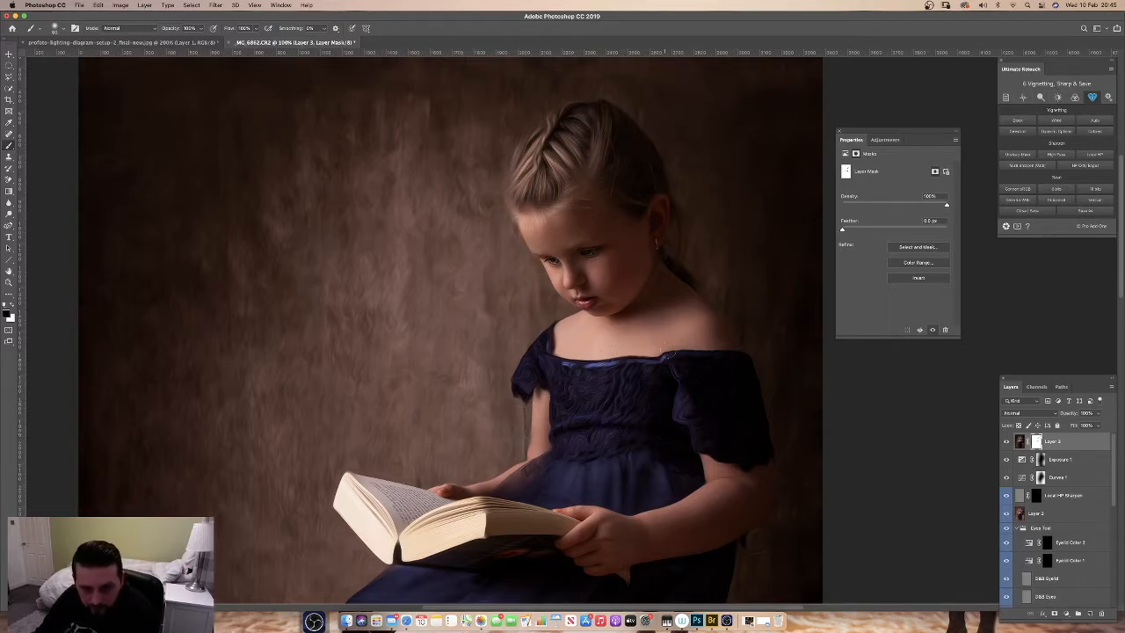
pyautogui.moveTo(661, 344); pyautogui.dragTo(740, 350)
pyautogui.moveTo(546, 323); pyautogui.dragTo(546, 322)
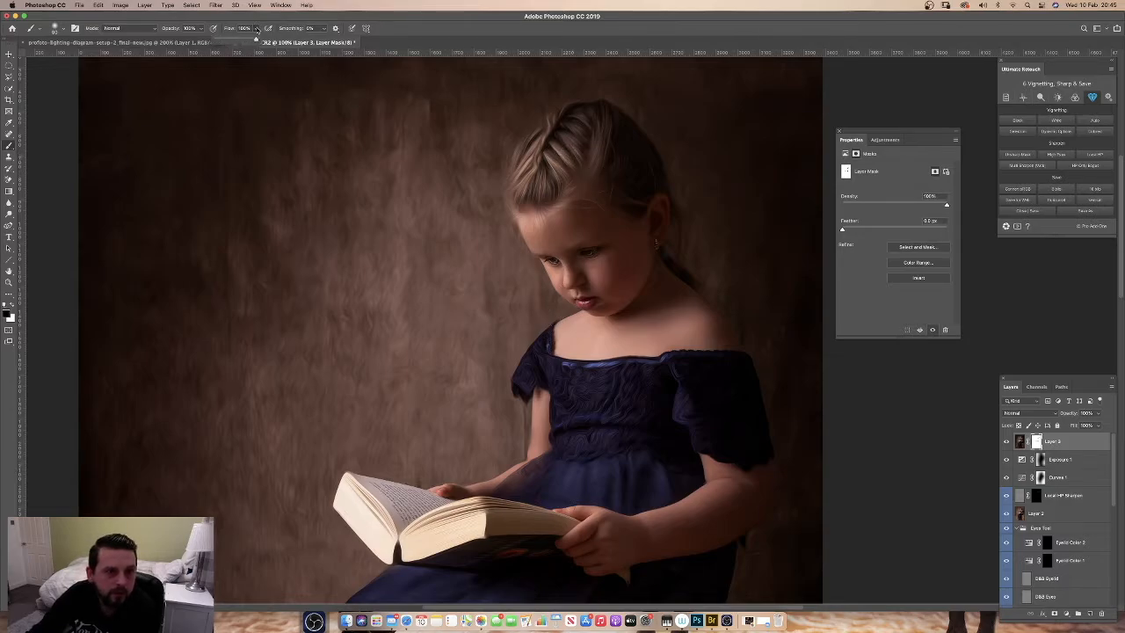
# Lower the brush flow to 21%, enlarge the brush to 400 px and softly mask the oil effect off the braided hair
pyautogui.moveTo(256, 41)
pyautogui.mouseDown()
pyautogui.moveTo(225, 41)
pyautogui.moveTo(236, 41)
pyautogui.mouseUp()
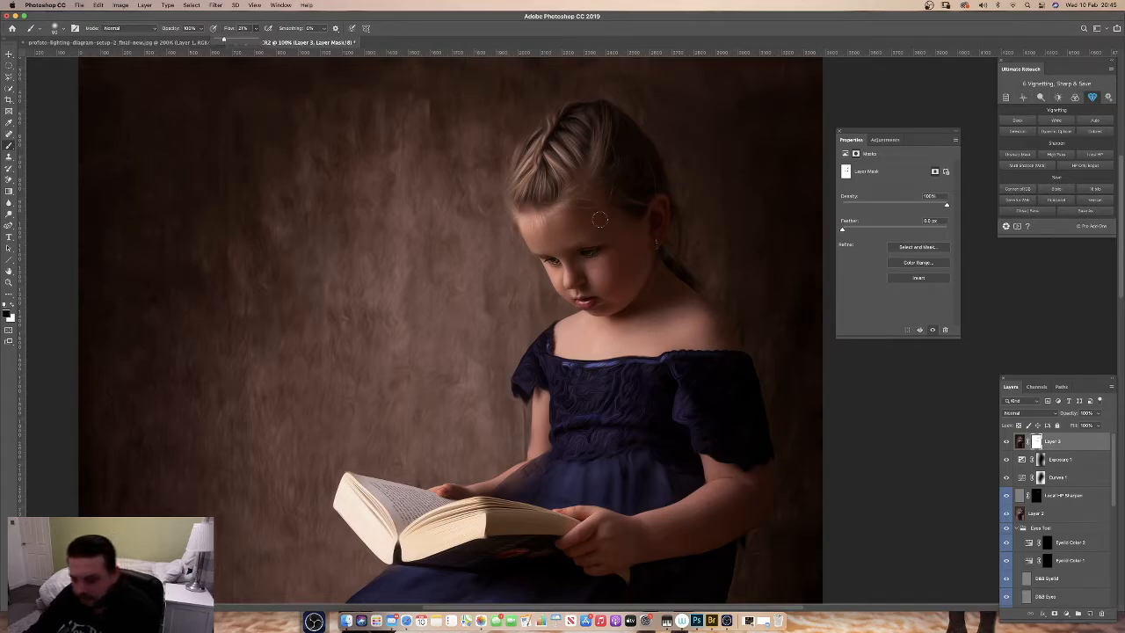
pyautogui.press(']')
pyautogui.press(']')
pyautogui.press(']')
pyautogui.press(']')
pyautogui.press(']')
pyautogui.press(']')
pyautogui.press(']')
pyautogui.press(']')
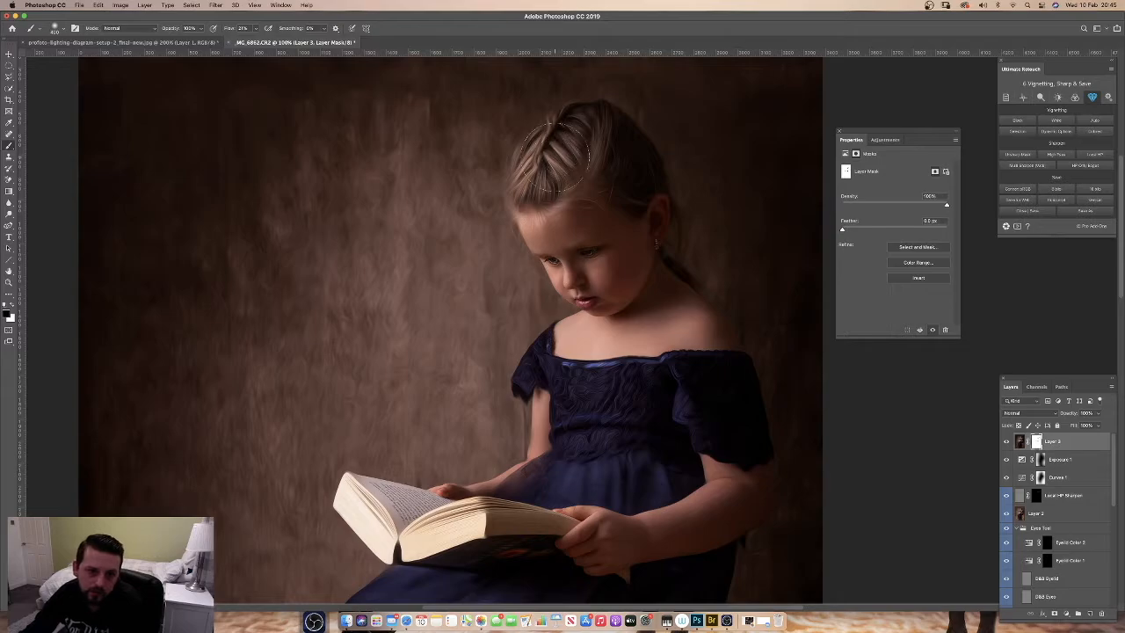
pyautogui.press('[')
pyautogui.press('[')
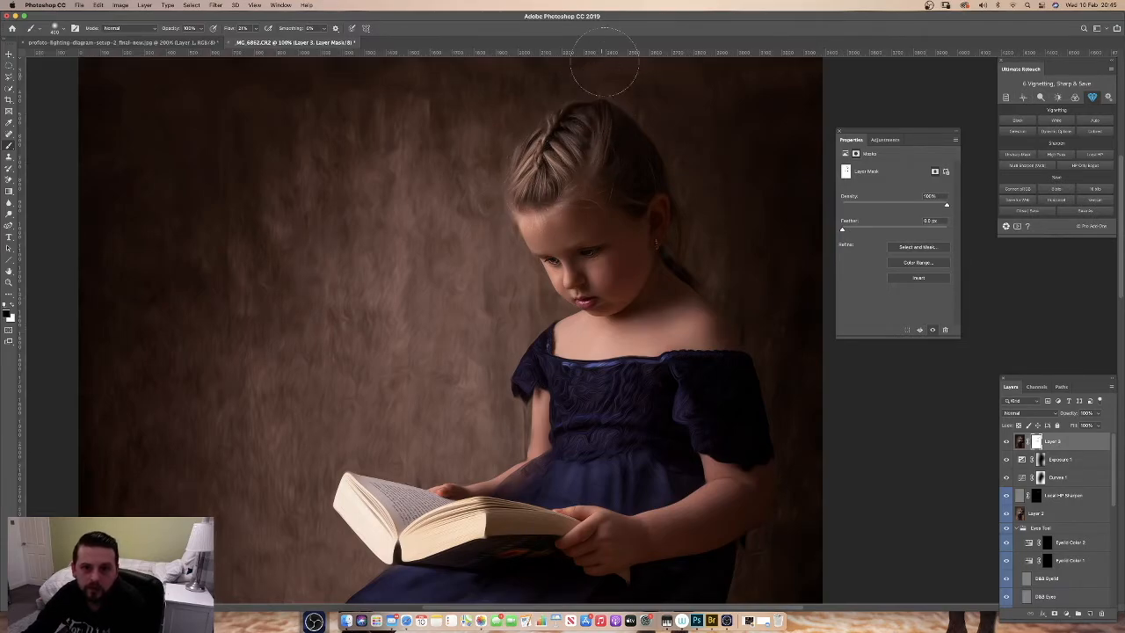
# Compare the portrait with and without the masked oil paint layer, close up at 100% and as a whole at 33.3%
pyautogui.click(1006, 442)
pyautogui.click(1006, 442)
pyautogui.click(1005, 443)
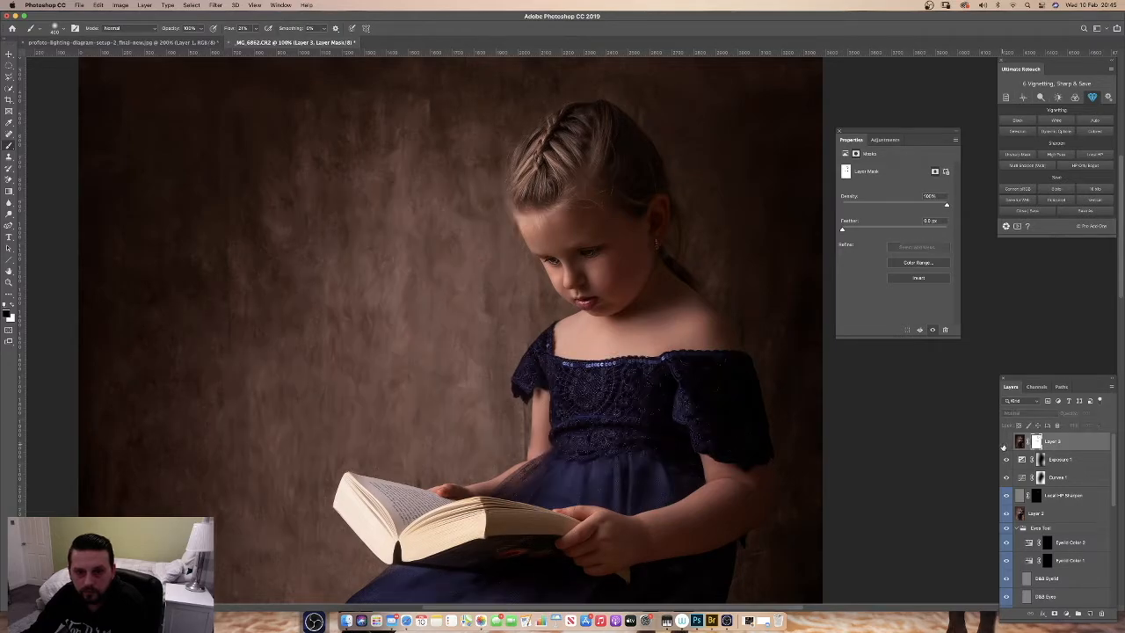
pyautogui.click(1006, 442)
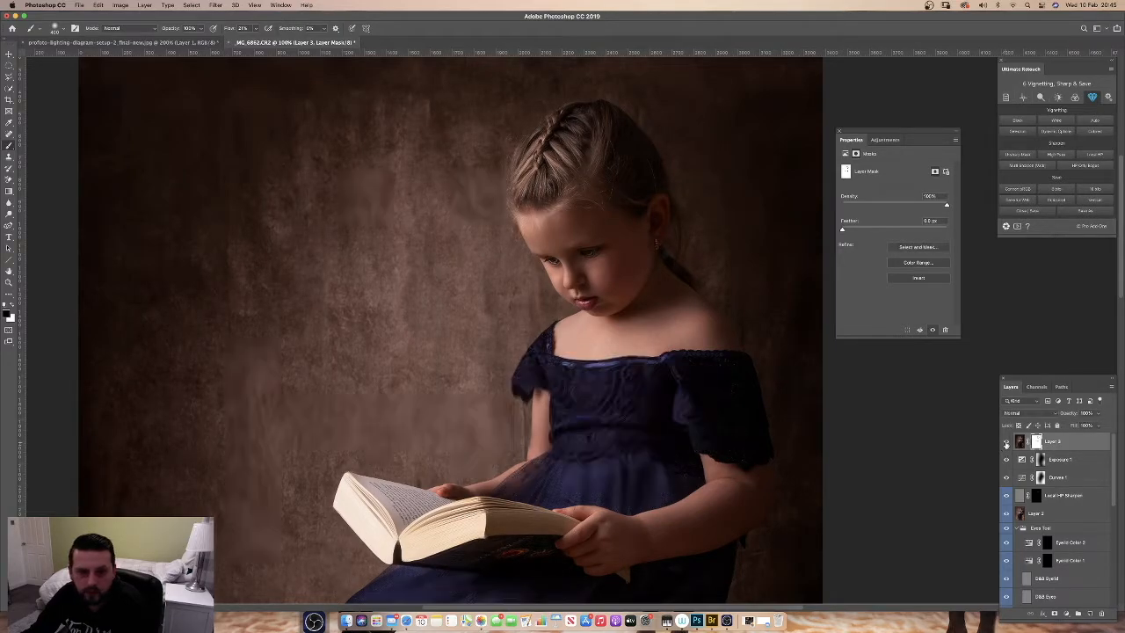
pyautogui.press('z')
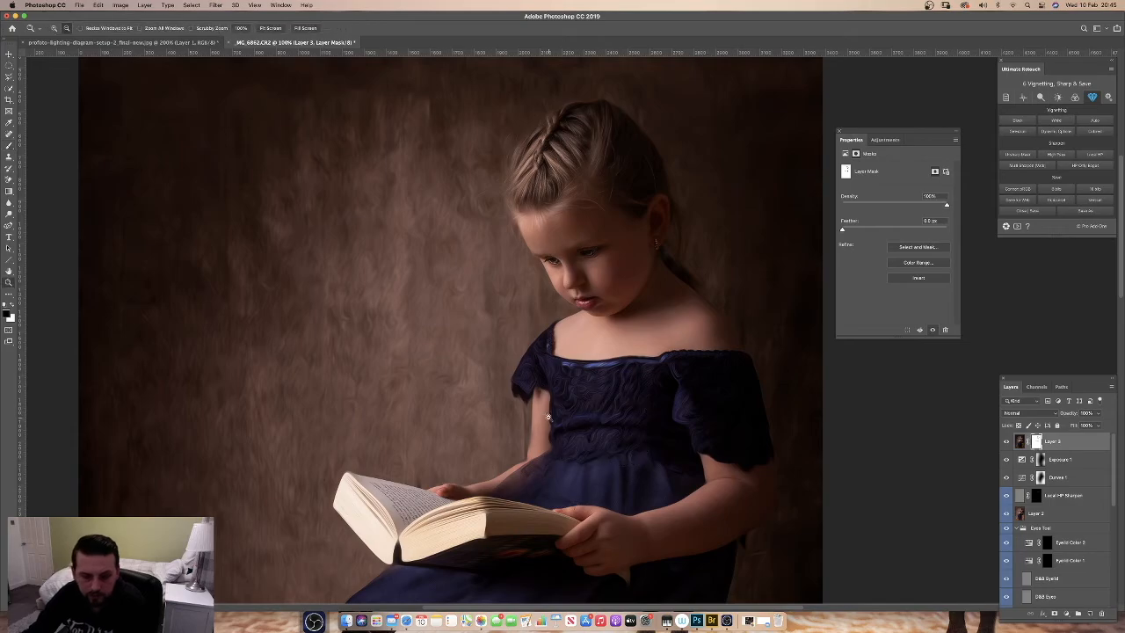
pyautogui.keyDown('alt'); pyautogui.click(549, 422); pyautogui.keyUp('alt')
pyautogui.keyDown('alt'); pyautogui.click(549, 426); pyautogui.keyUp('alt')
pyautogui.keyDown('alt'); pyautogui.click(549, 429); pyautogui.keyUp('alt')
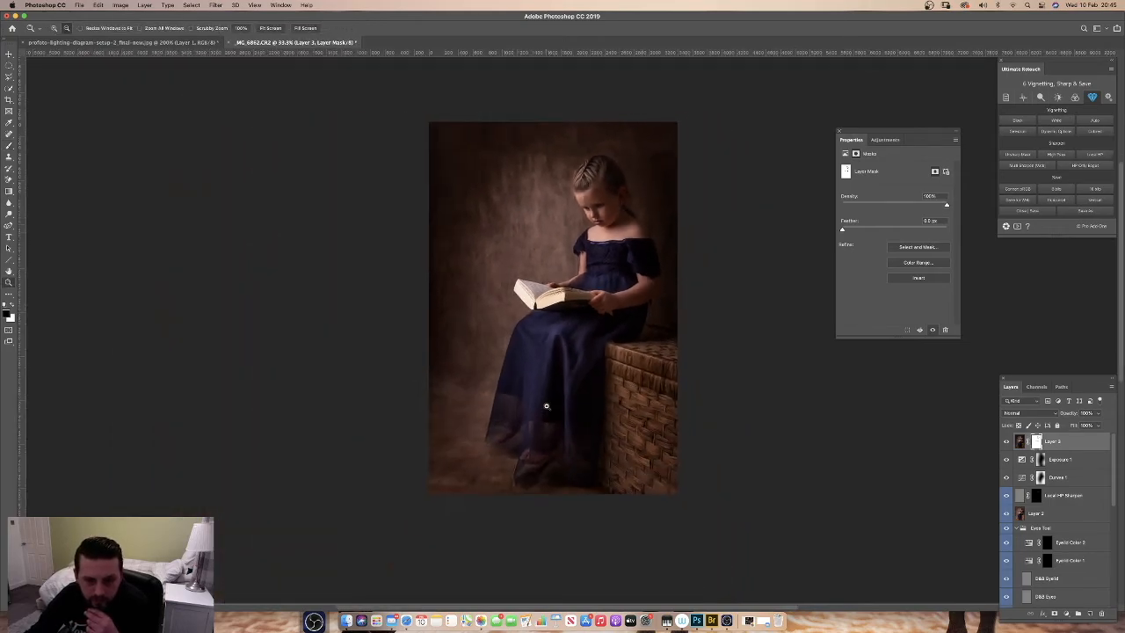
pyautogui.click(1006, 442)
pyautogui.click(1006, 442)
pyautogui.click(1005, 445)
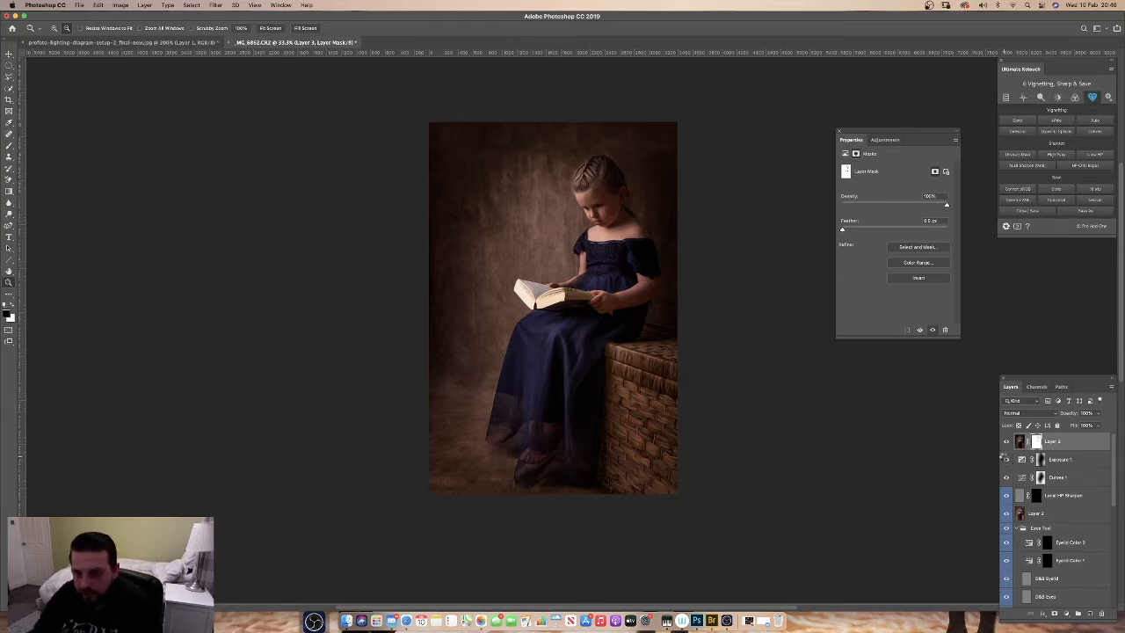
# Stamp all visible layers into a new top layer and dodge the girl's hair and face with the Dodge tool's range set to Highlights
pyautogui.press('super+alt+shift+e')
pyautogui.click(8, 213)
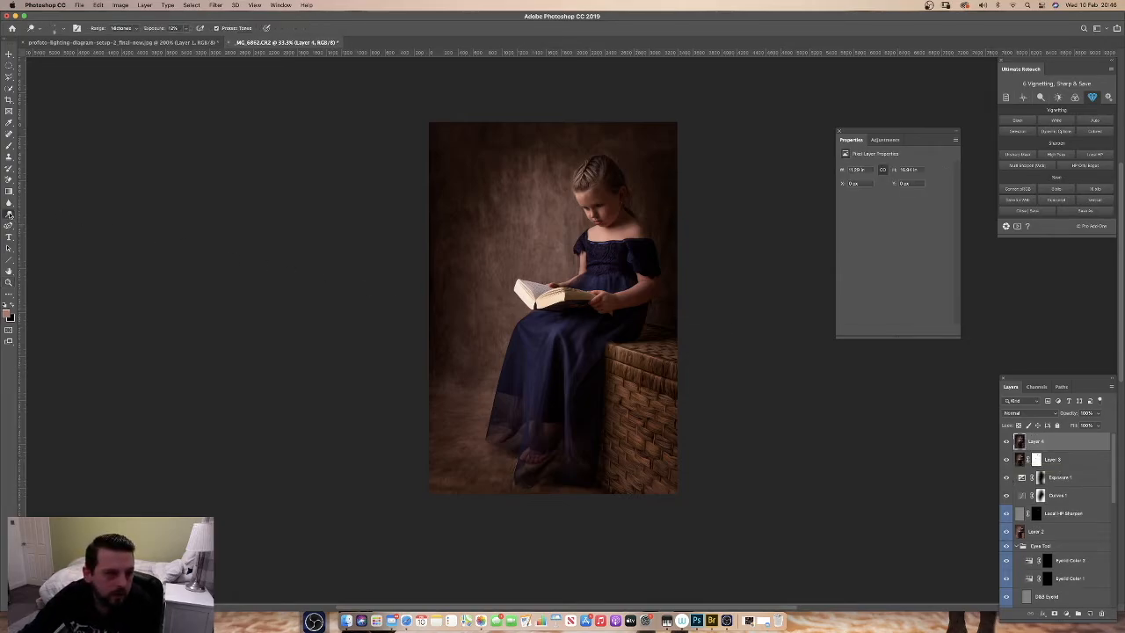
pyautogui.rightClick(9, 214)
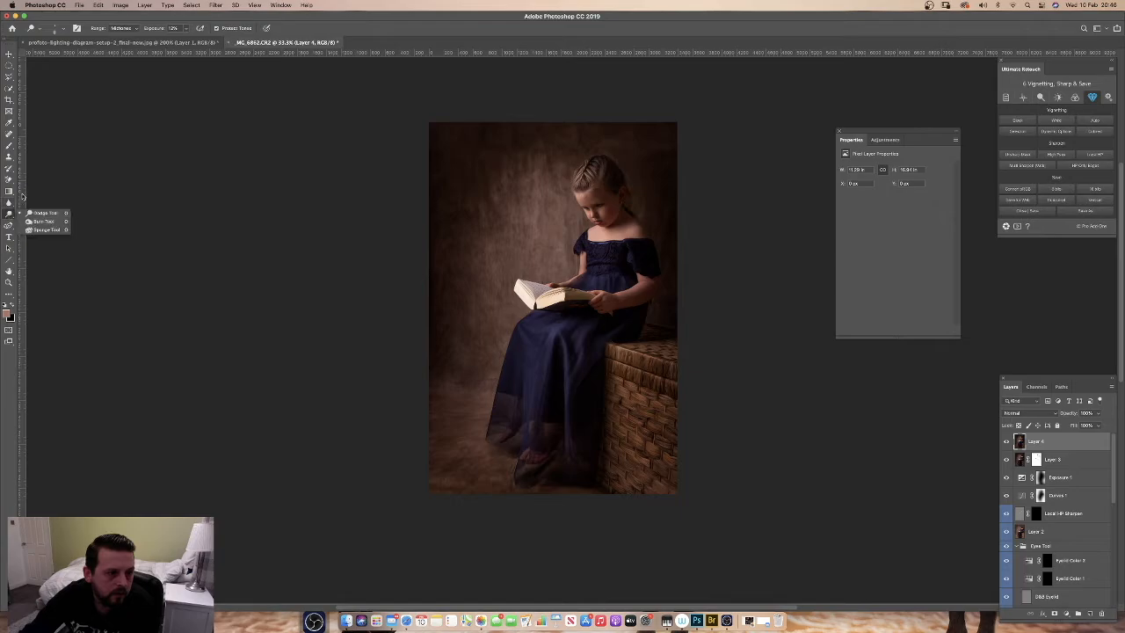
pyautogui.click(123, 28)
pyautogui.click(123, 37)
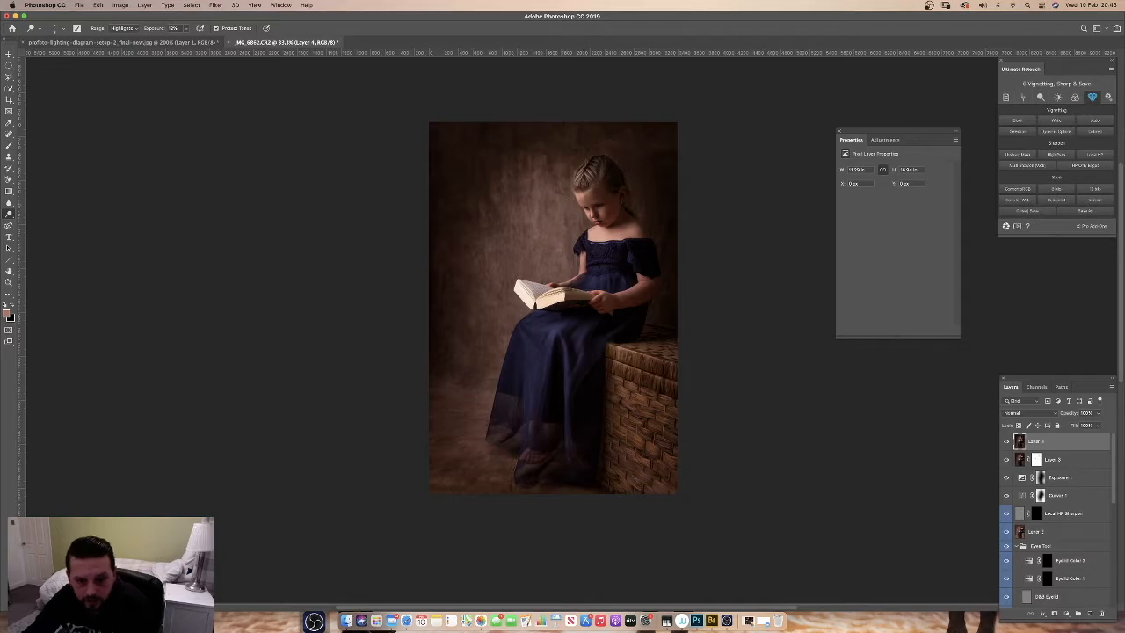
pyautogui.press('z')
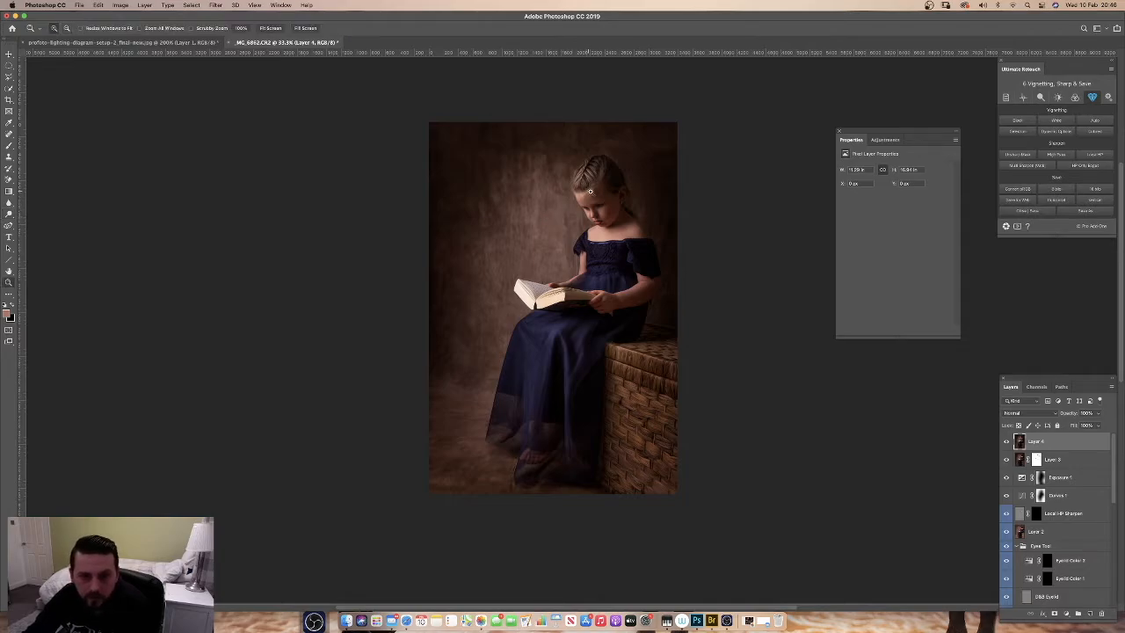
pyautogui.click(589, 194)
pyautogui.click(592, 191)
pyautogui.click(584, 169)
pyautogui.moveTo(580, 162); pyautogui.dragTo(540, 286)
pyautogui.click(9, 215)
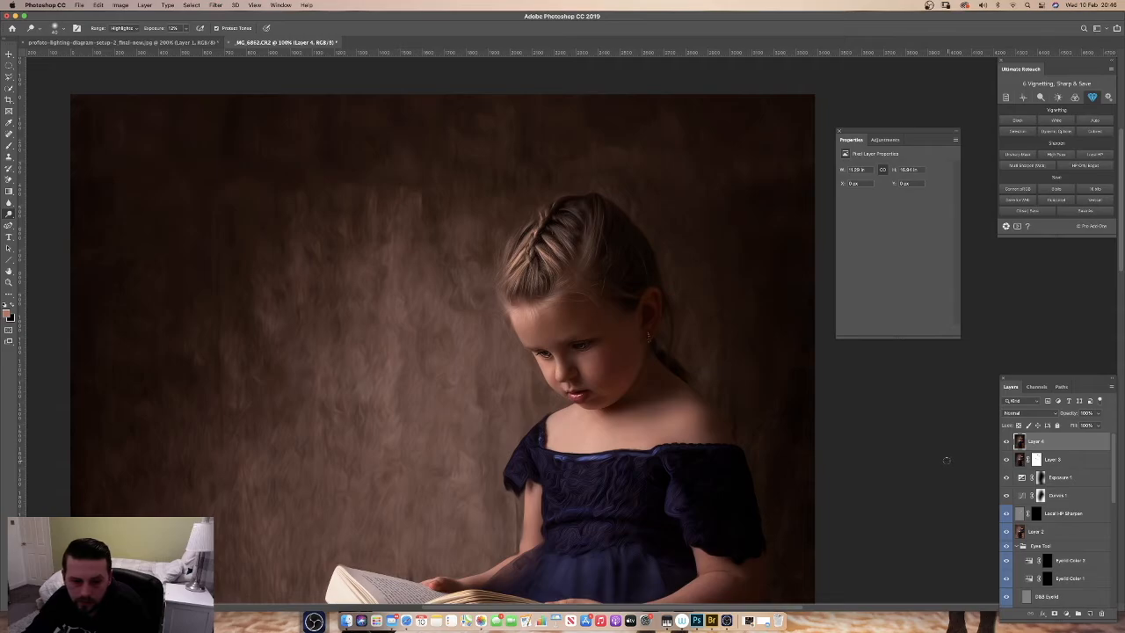
# Delete all layers between the stamped Layer 4 and the original Layer 0
pyautogui.press('z')
pyautogui.keyDown('alt'); pyautogui.click(502, 431); pyautogui.keyUp('alt')
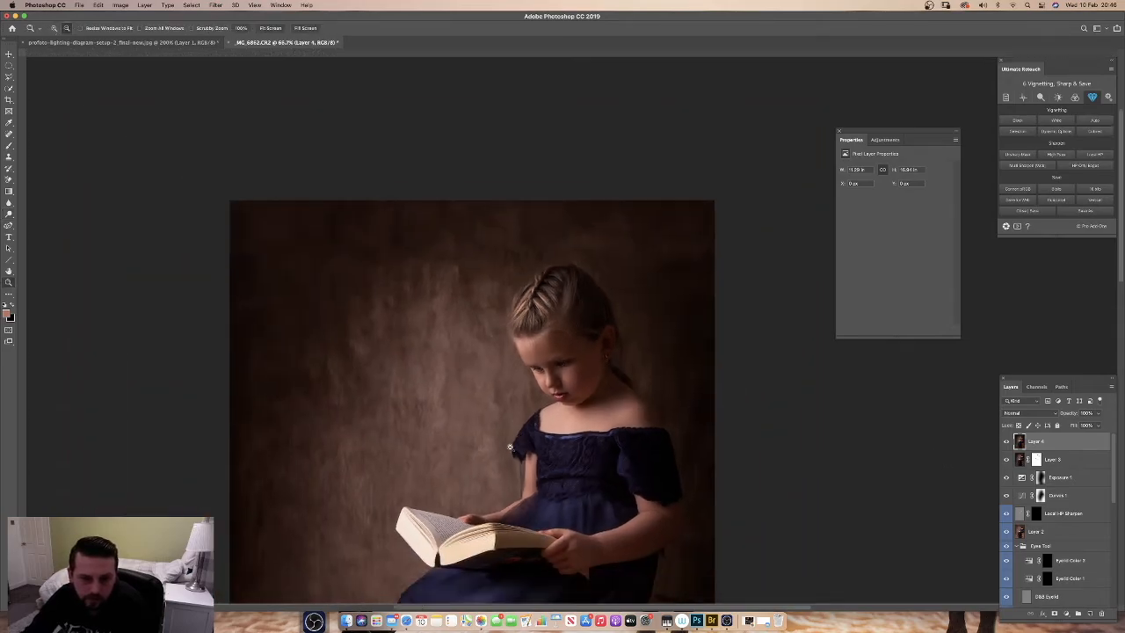
pyautogui.scroll(-3, 493, 445)
pyautogui.keyDown('alt'); pyautogui.click(502, 378); pyautogui.keyUp('alt')
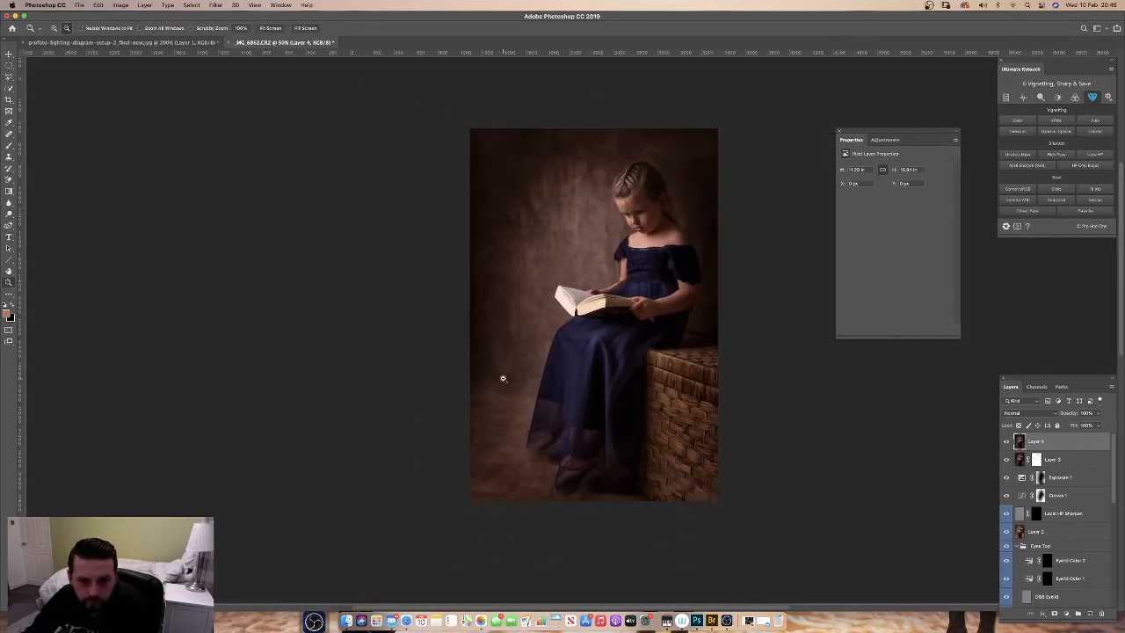
pyautogui.moveTo(551, 352); pyautogui.dragTo(529, 369)
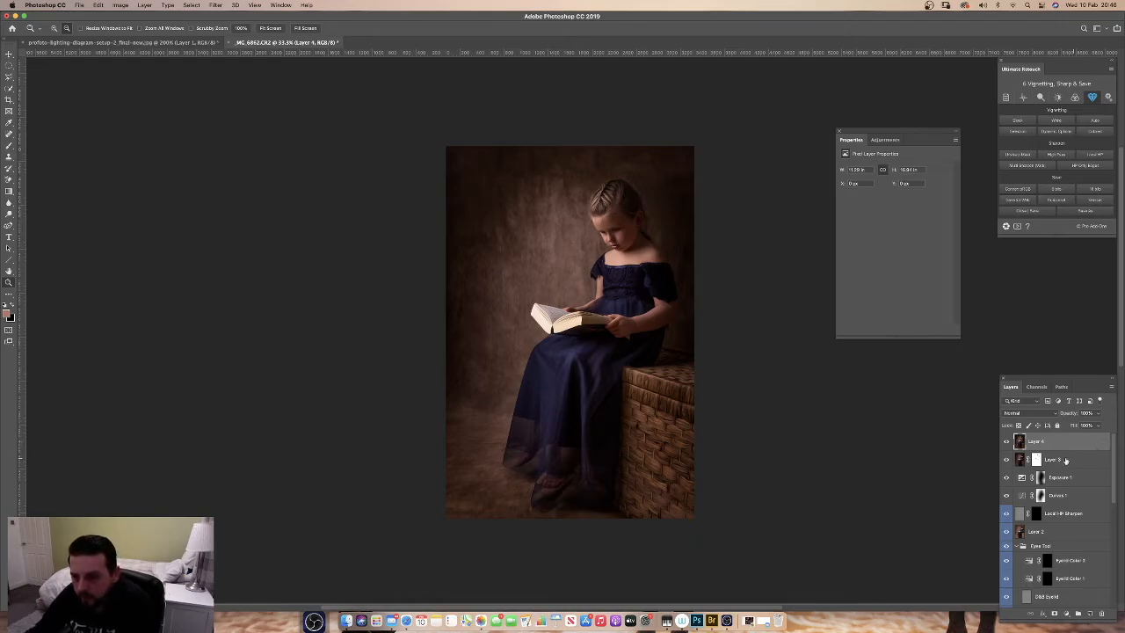
pyautogui.click(1103, 460)
pyautogui.moveTo(1113, 464); pyautogui.dragTo(1063, 584)
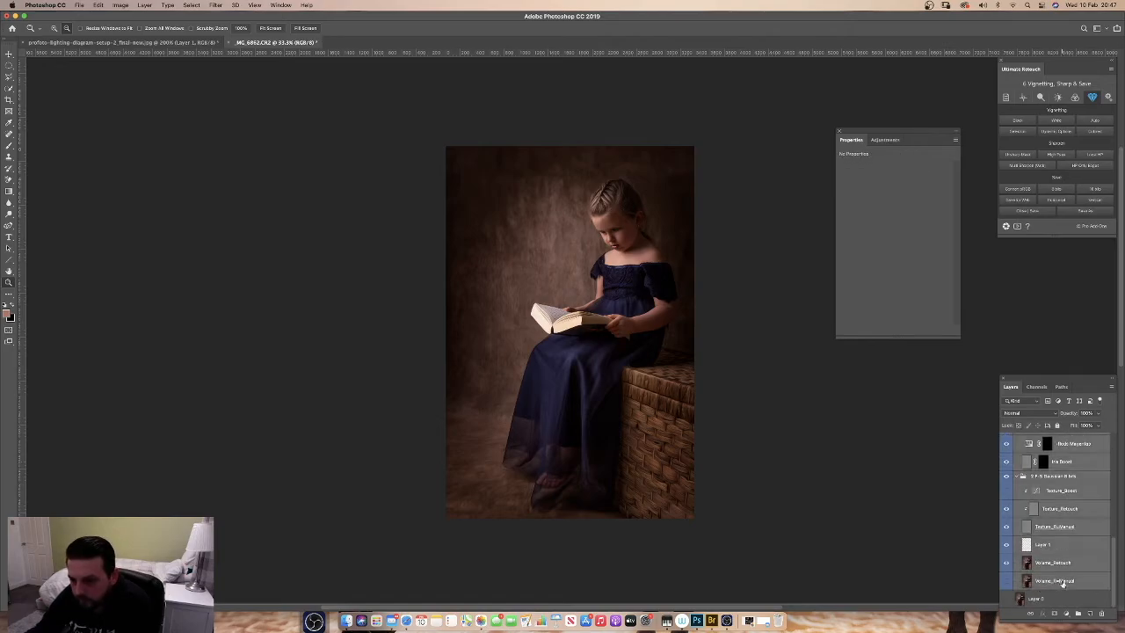
pyautogui.press('Delete')
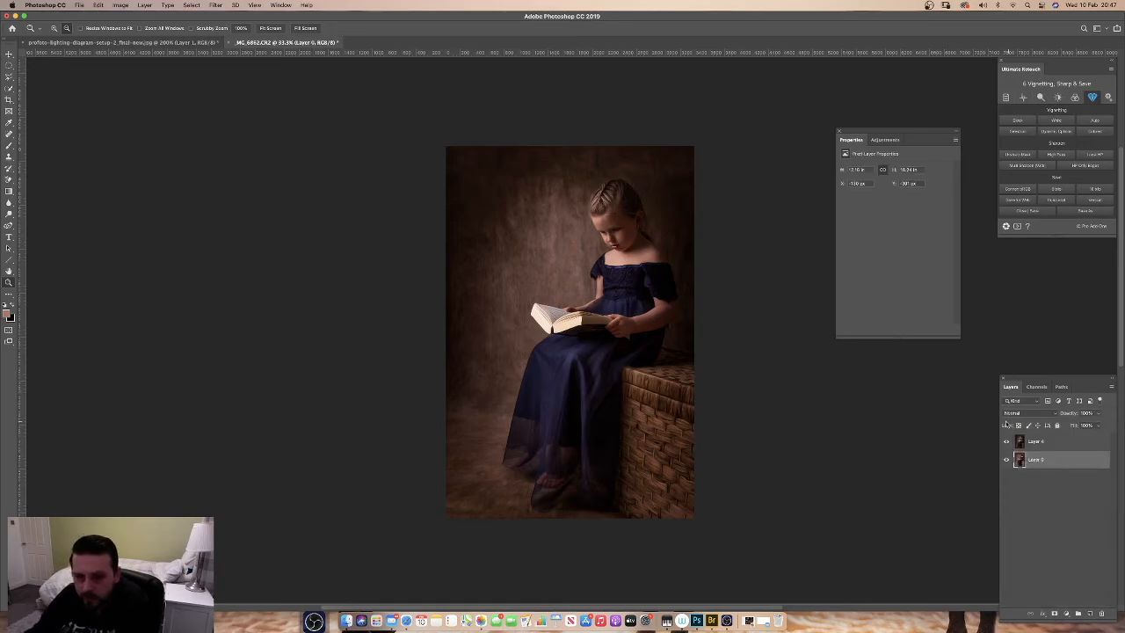
# Compare the finished retouch with the original portrait at 50% by hiding and showing Layer 4
pyautogui.click(578, 394)
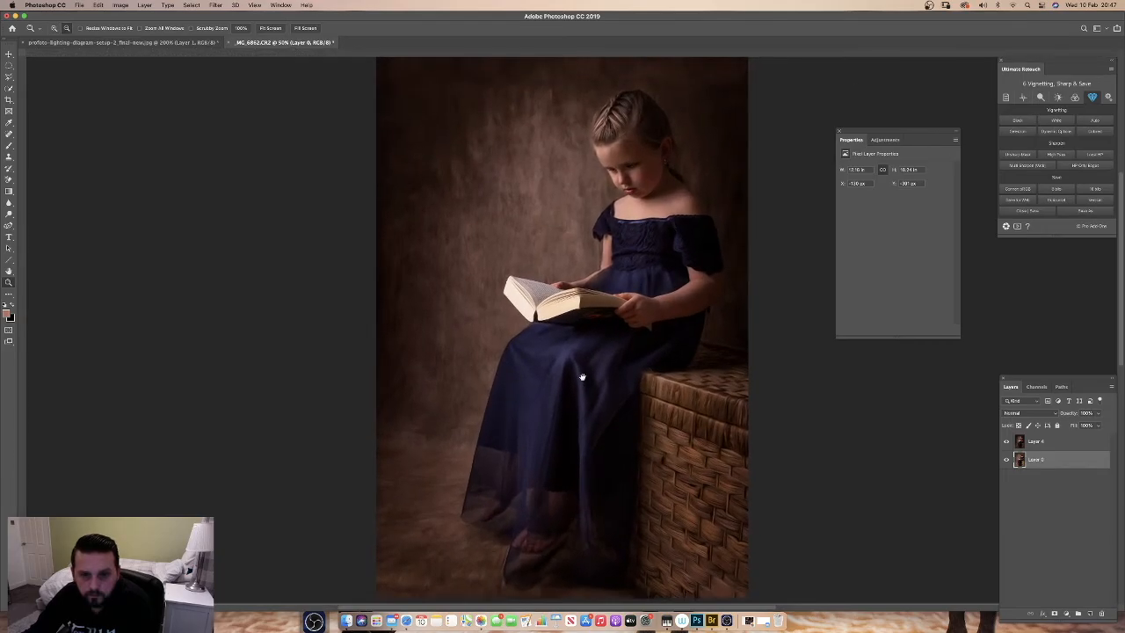
pyautogui.press('super+r')
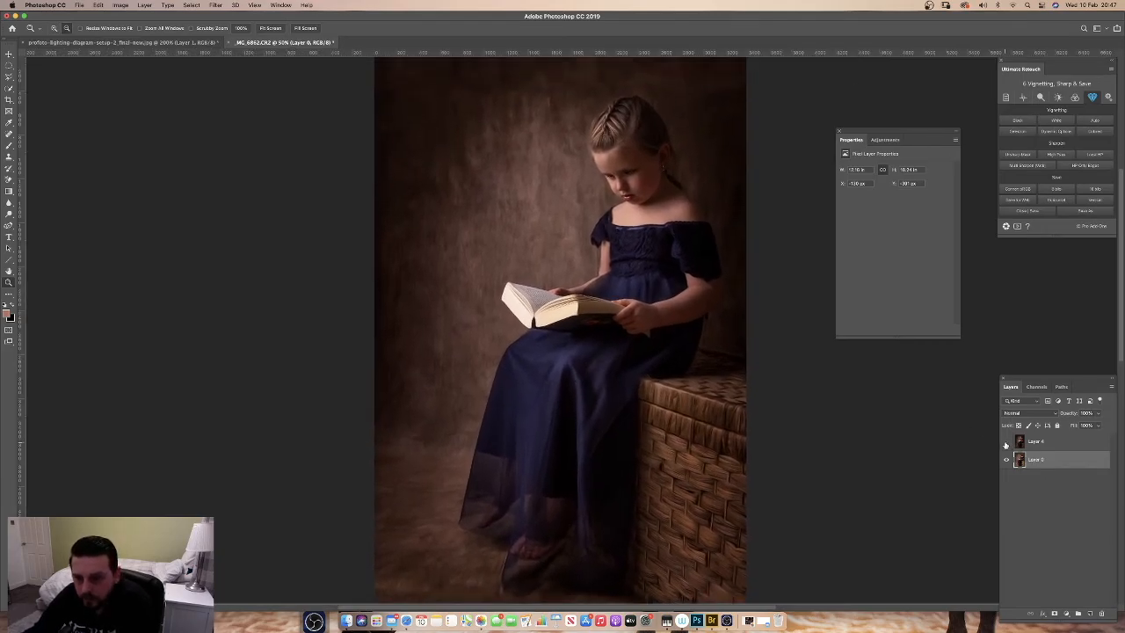
pyautogui.click(1006, 441)
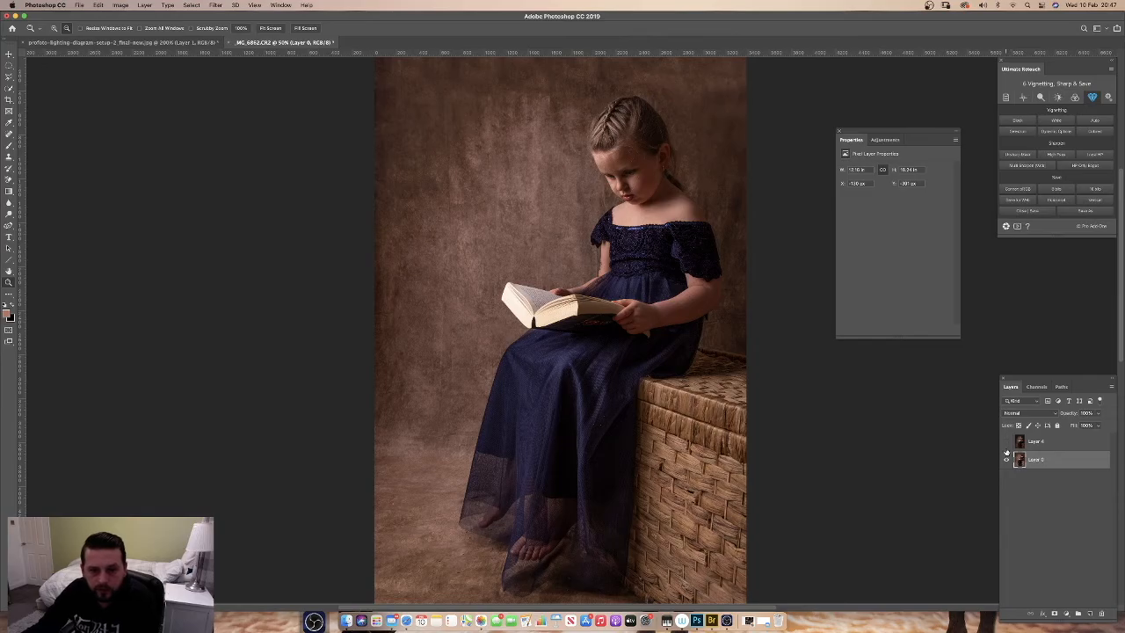
pyautogui.click(1006, 442)
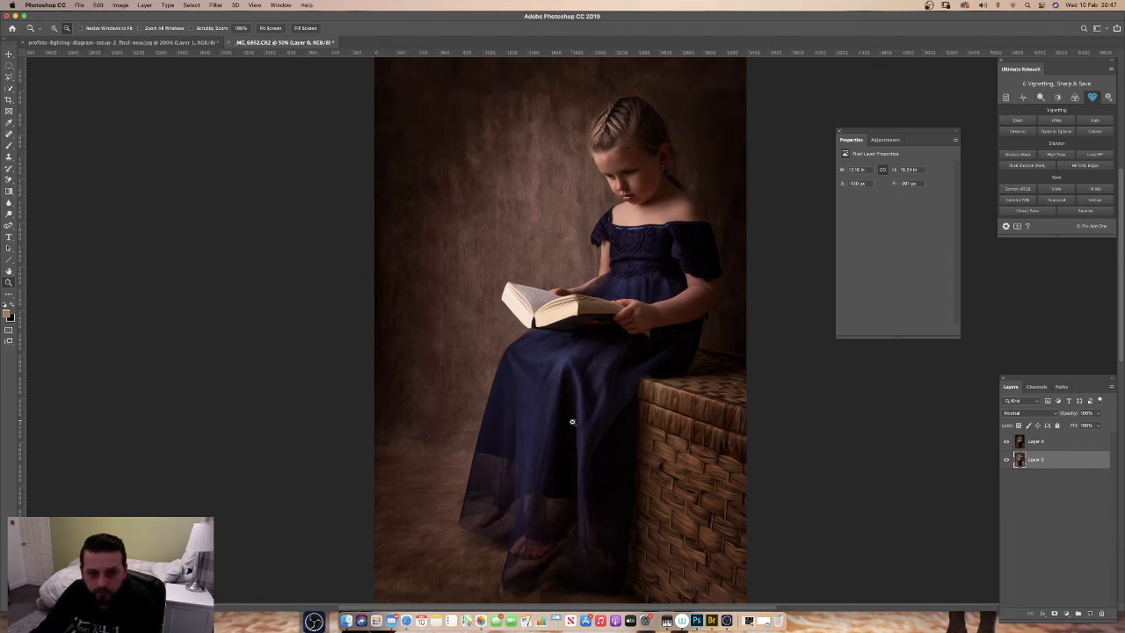
pyautogui.click(726, 622)
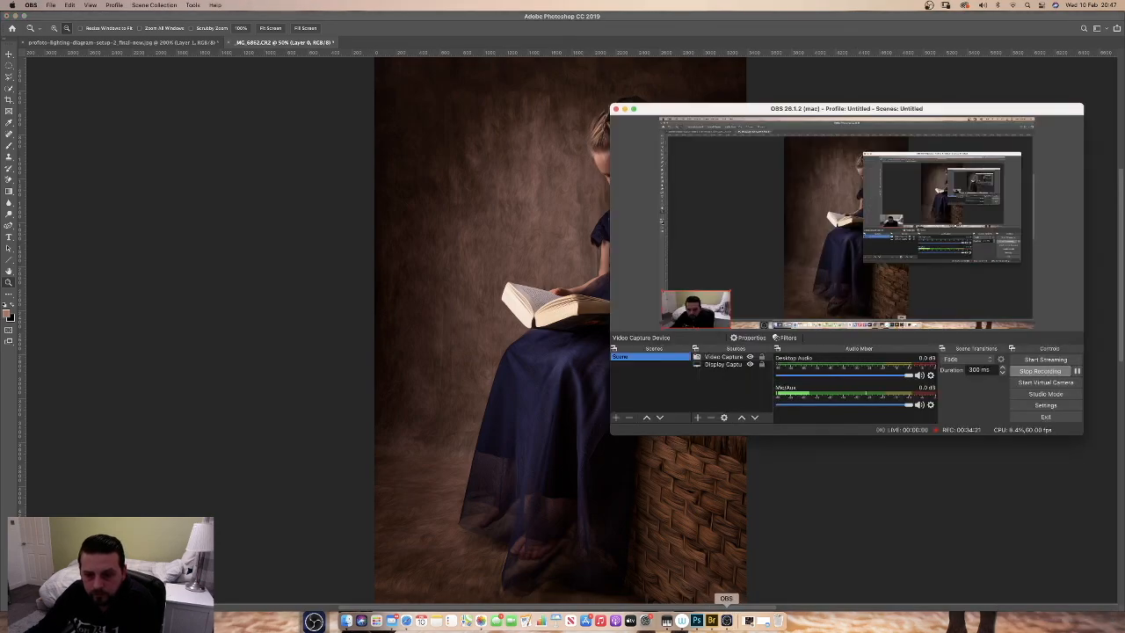